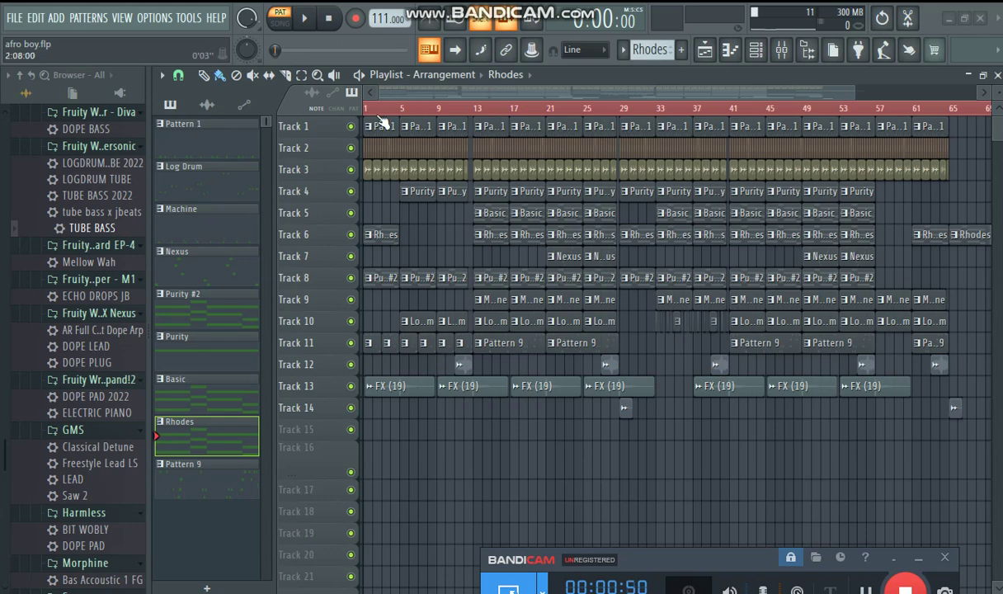
Open the first Pattern 1 clip in the playlist and show its channels in the channel rack
{"action": "scroll", "coordinate": [382, 121], "scroll_direction": "up", "scroll_amount": 5}
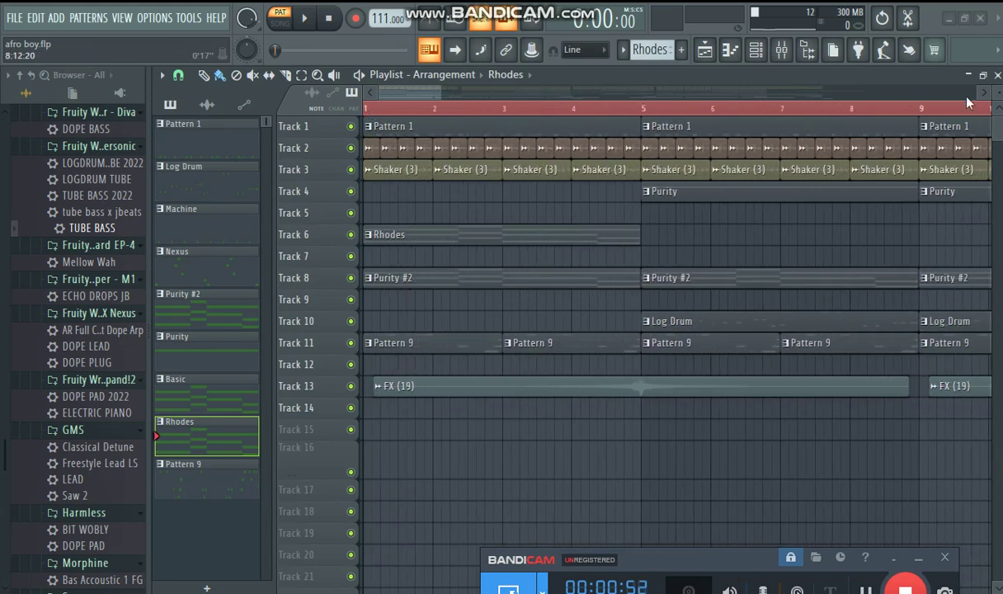
{"action": "left_click_drag", "start_coordinate": [995, 94], "coordinate": [987, 107]}
{"action": "double_click", "coordinate": [469, 130]}
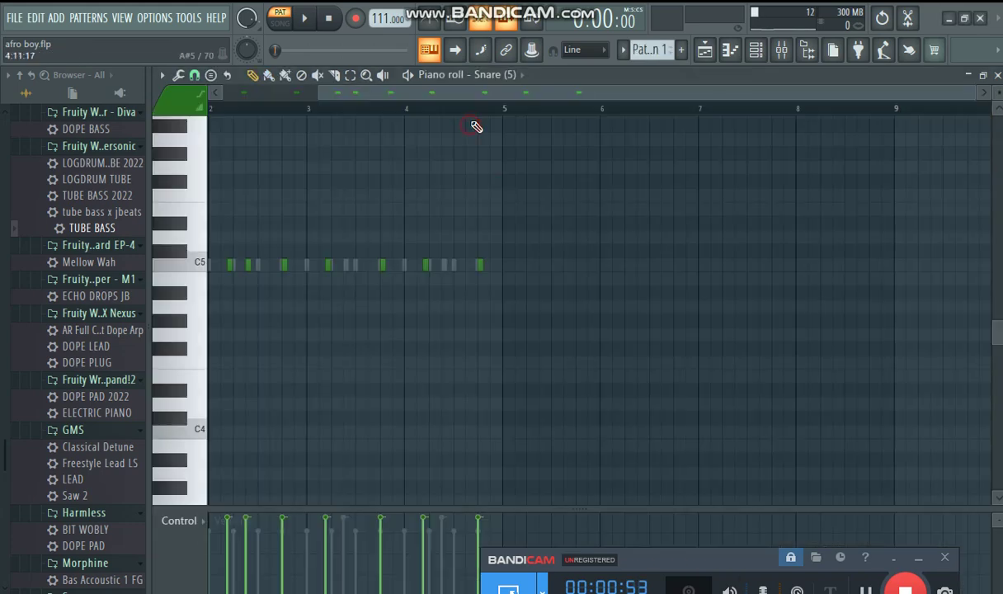
{"action": "left_click", "coordinate": [756, 50]}
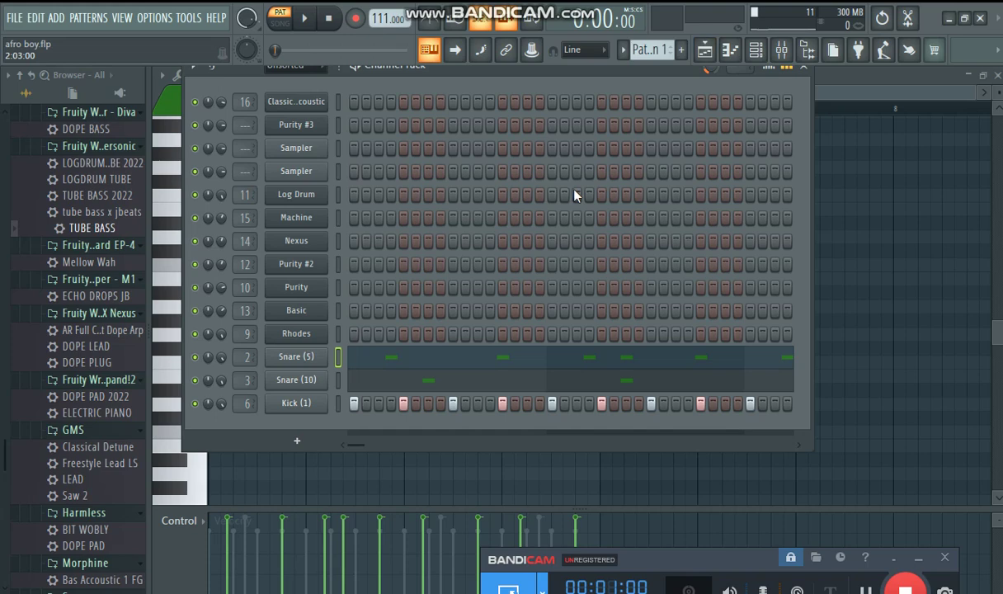
{"action": "left_click_drag", "start_coordinate": [583, 80], "coordinate": [581, 86]}
Solo Track 1 in the playlist
{"action": "left_click", "coordinate": [702, 51]}
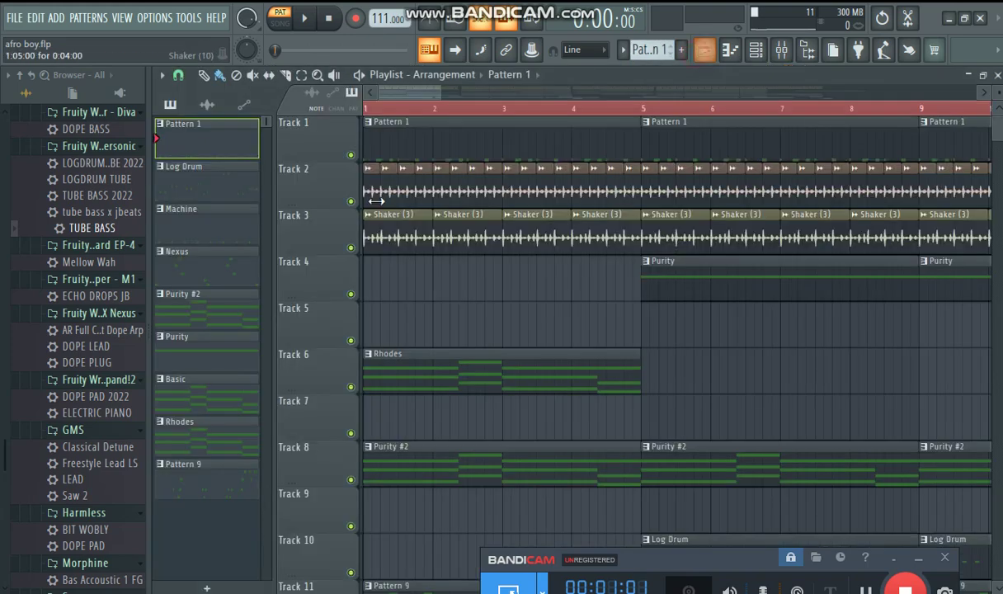
{"action": "right_click", "coordinate": [351, 155]}
{"action": "scroll", "coordinate": [605, 110], "scroll_direction": "down", "scroll_amount": 2}
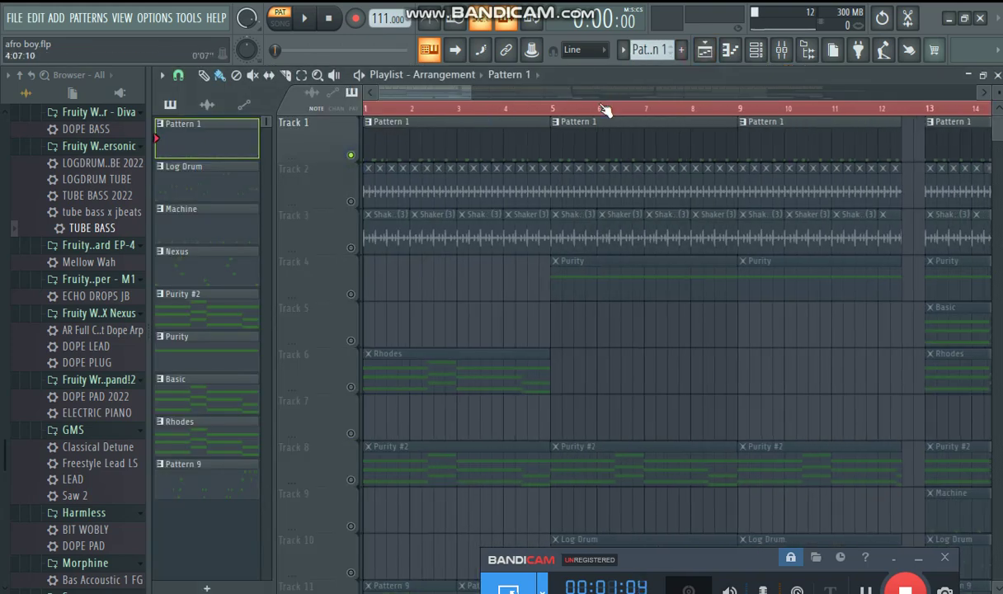
Open Pattern 1 and play it back with the channel rack in view, and stop playback
{"action": "double_click", "coordinate": [514, 125]}
{"action": "left_click", "coordinate": [304, 18]}
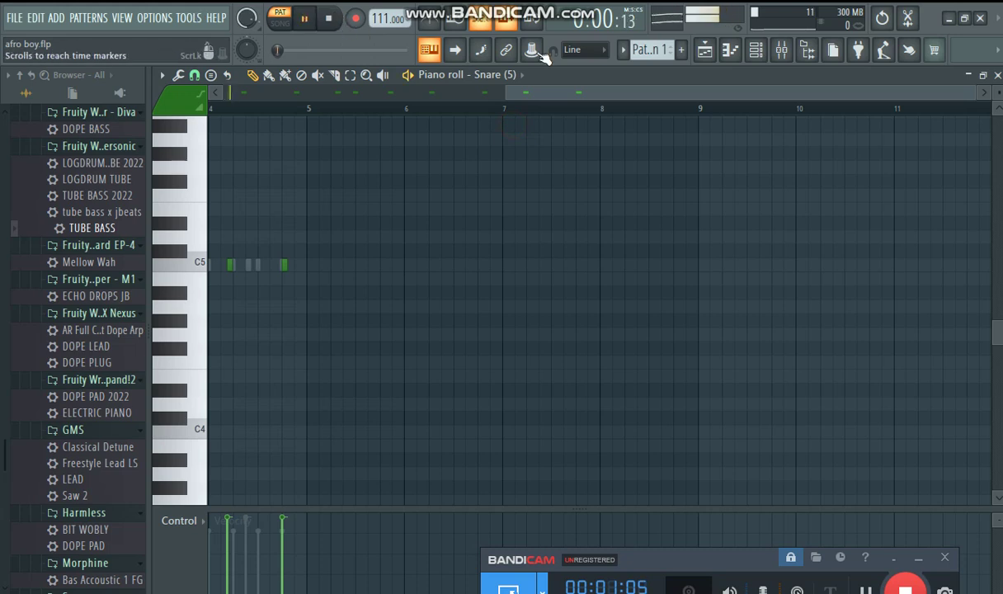
{"action": "left_click", "coordinate": [756, 49]}
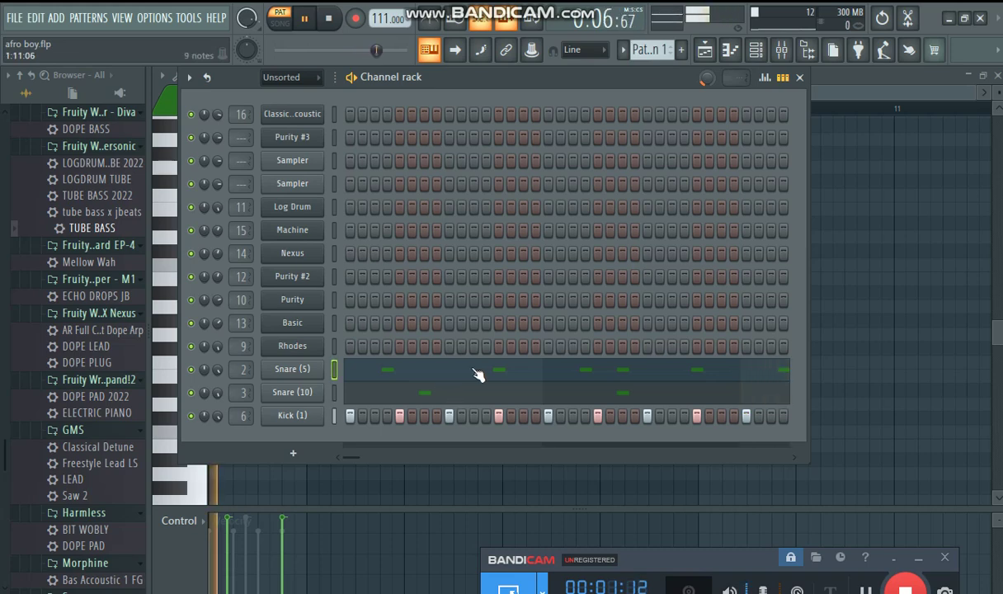
{"action": "key", "text": "space"}
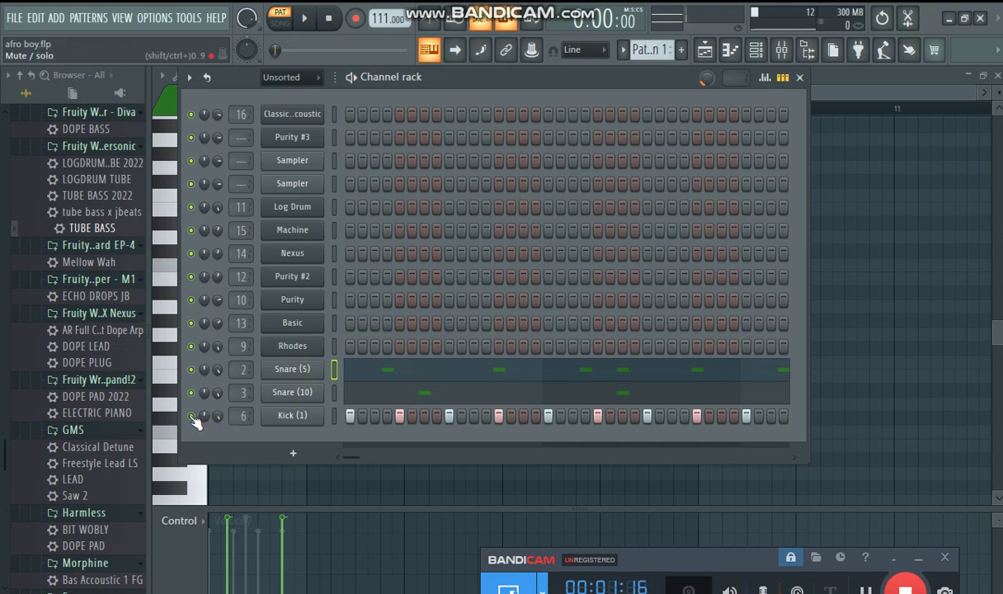
Audition Snare (5) and Snare (10) one at a time with the other drum channels muted, opening each one's piano roll
{"action": "key", "text": "space"}
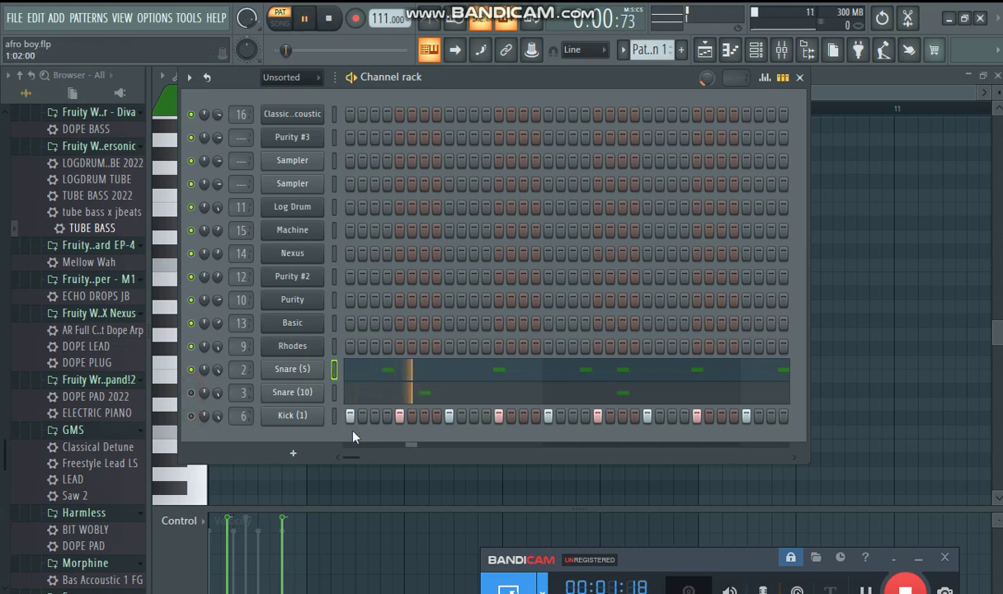
{"action": "left_click", "coordinate": [552, 373]}
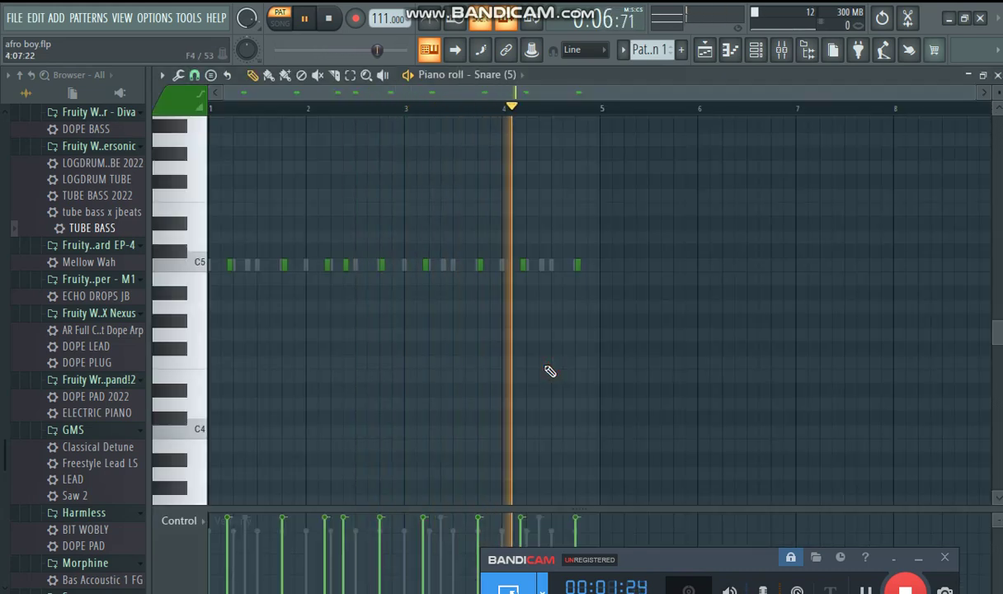
{"action": "left_click", "coordinate": [743, 51]}
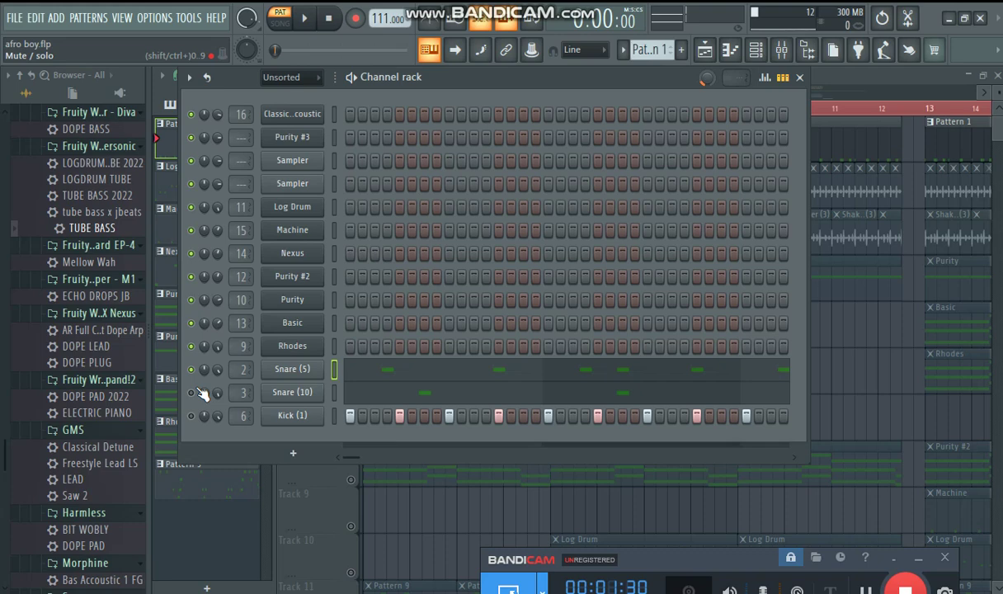
{"action": "left_click", "coordinate": [356, 395]}
{"action": "key", "text": "space"}
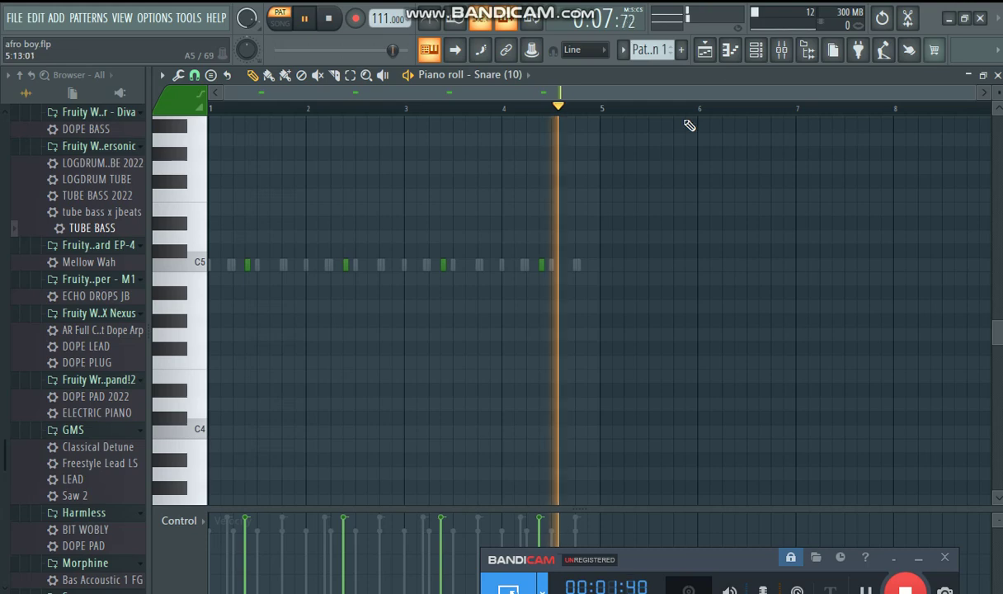
Unmute all the drum channels in the channel rack and play Pattern 1 in full
{"action": "left_click", "coordinate": [704, 50]}
{"action": "key", "text": "space"}
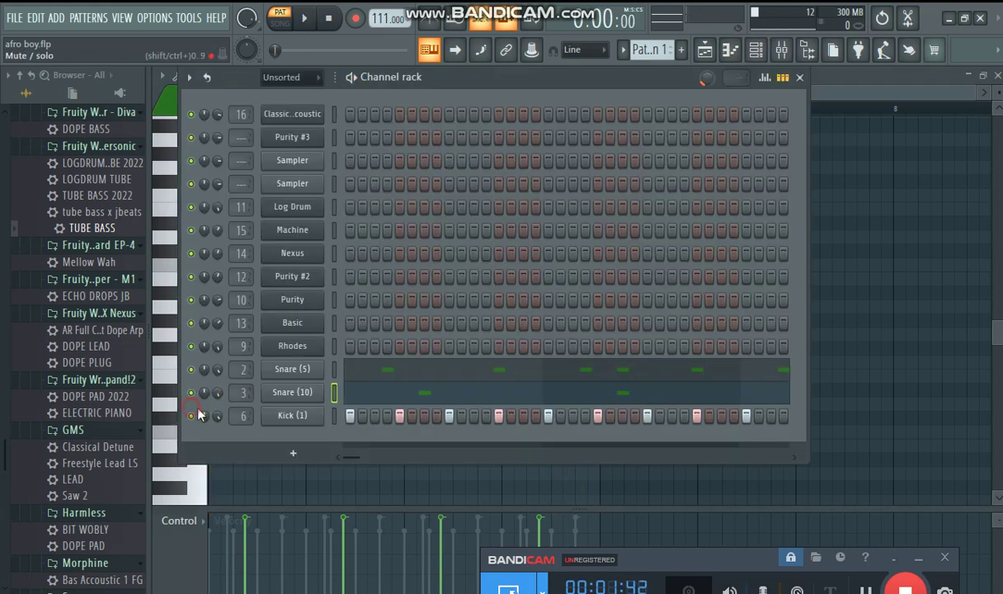
{"action": "key", "text": "space"}
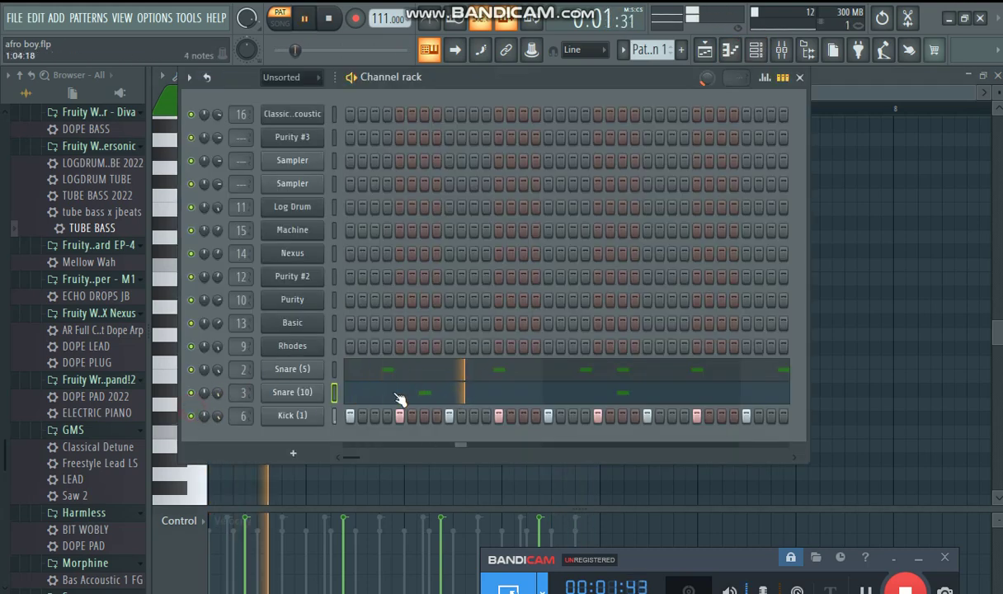
Inspect the Fruity parametric EQ 2 on the Kick (1) mixer track and return to the mixer
{"action": "left_click", "coordinate": [781, 50]}
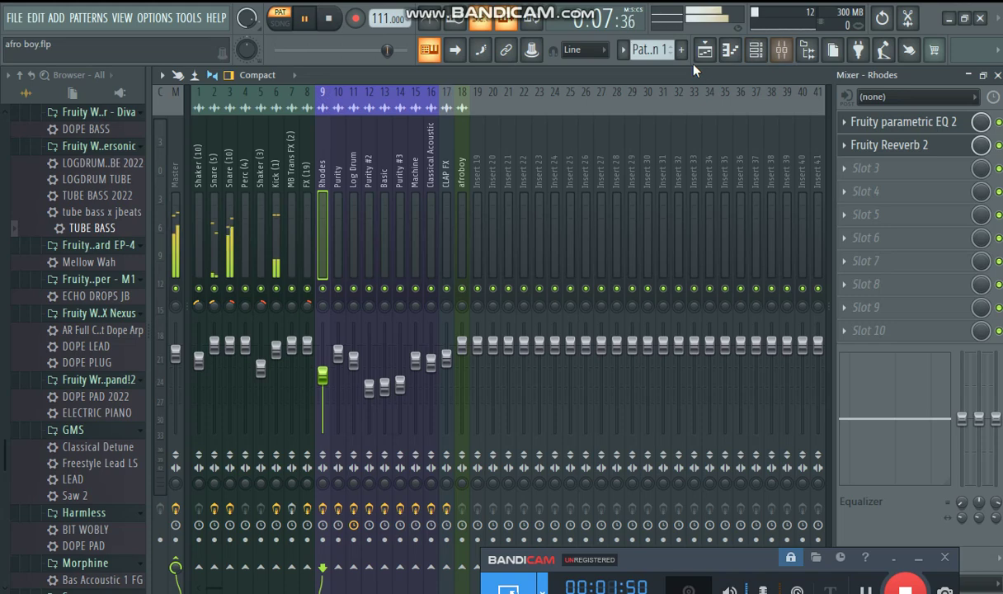
{"action": "left_click", "coordinate": [262, 248]}
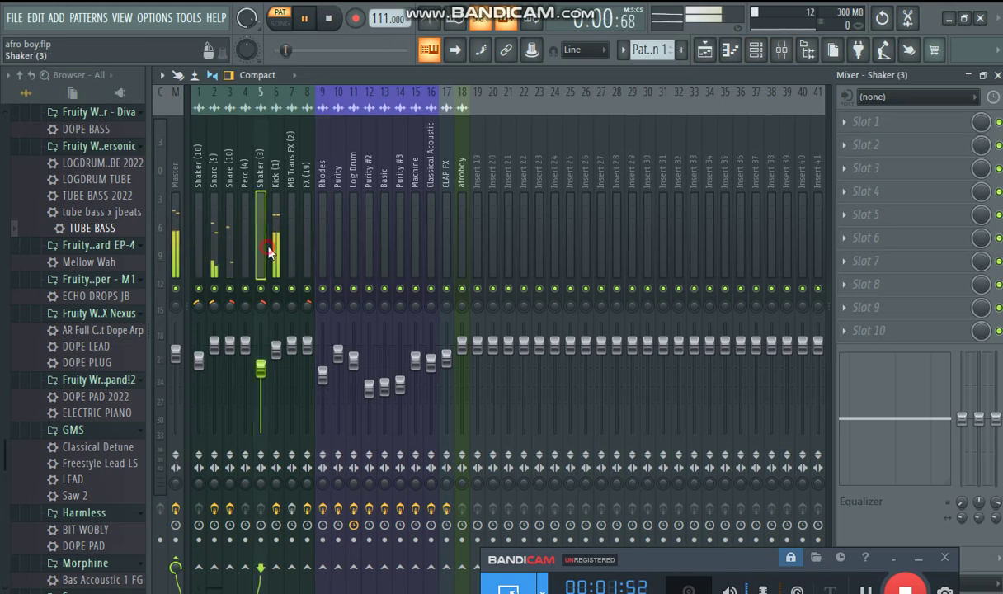
{"action": "left_click", "coordinate": [272, 250]}
{"action": "left_click", "coordinate": [921, 122]}
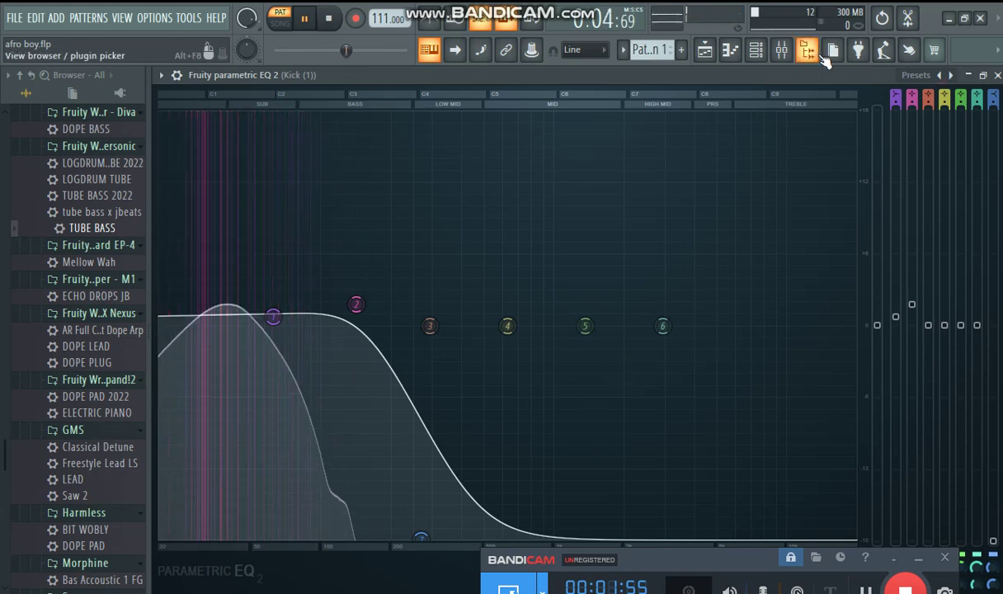
{"action": "left_click", "coordinate": [783, 51]}
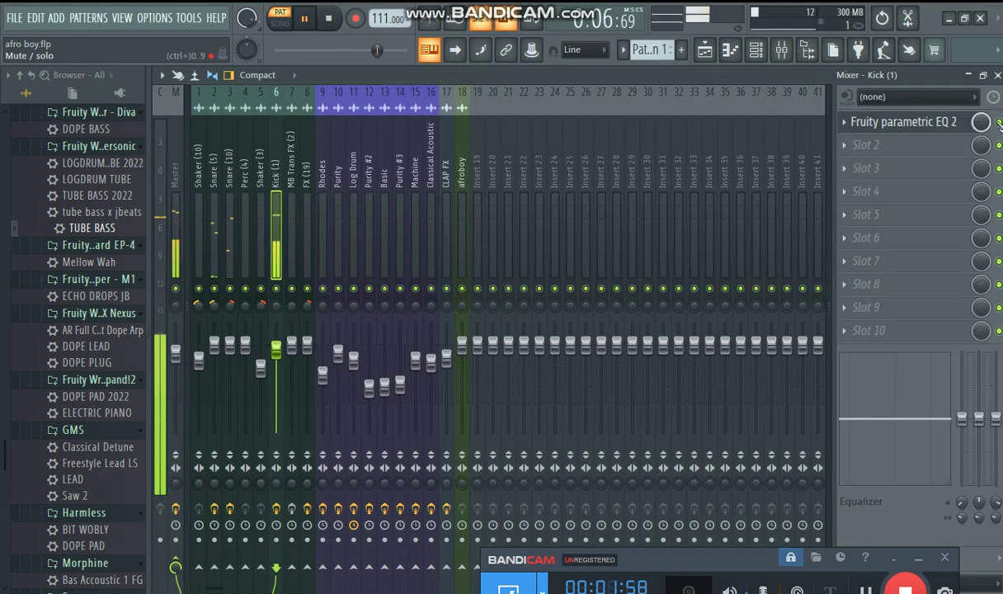
Inspect the Fruity parametric EQ 2 and Fruity Reeverb 2 settings on the Snare (5) mixer track
{"action": "left_click", "coordinate": [240, 267]}
{"action": "left_click", "coordinate": [214, 263]}
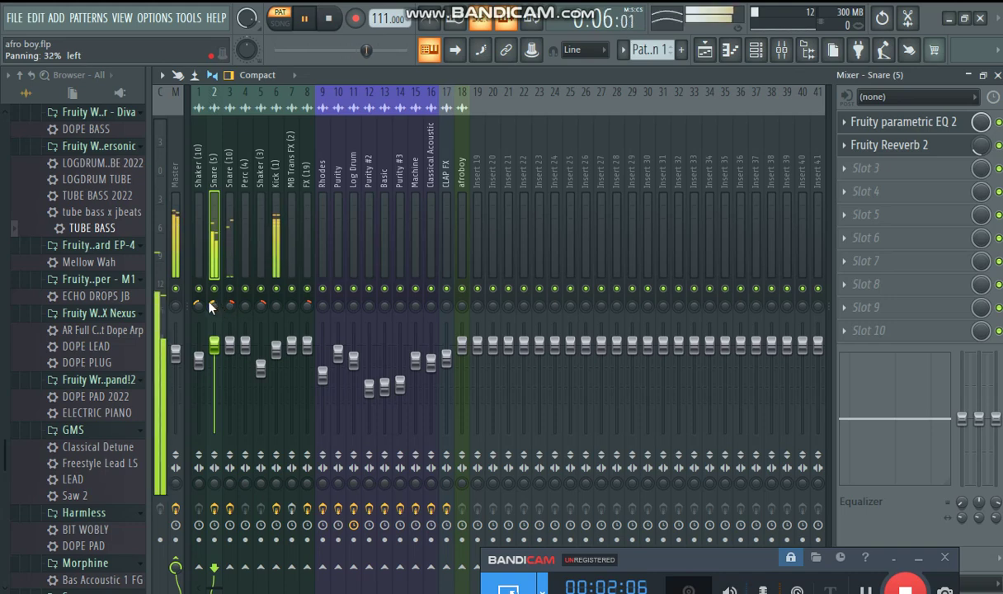
{"action": "left_click", "coordinate": [881, 125]}
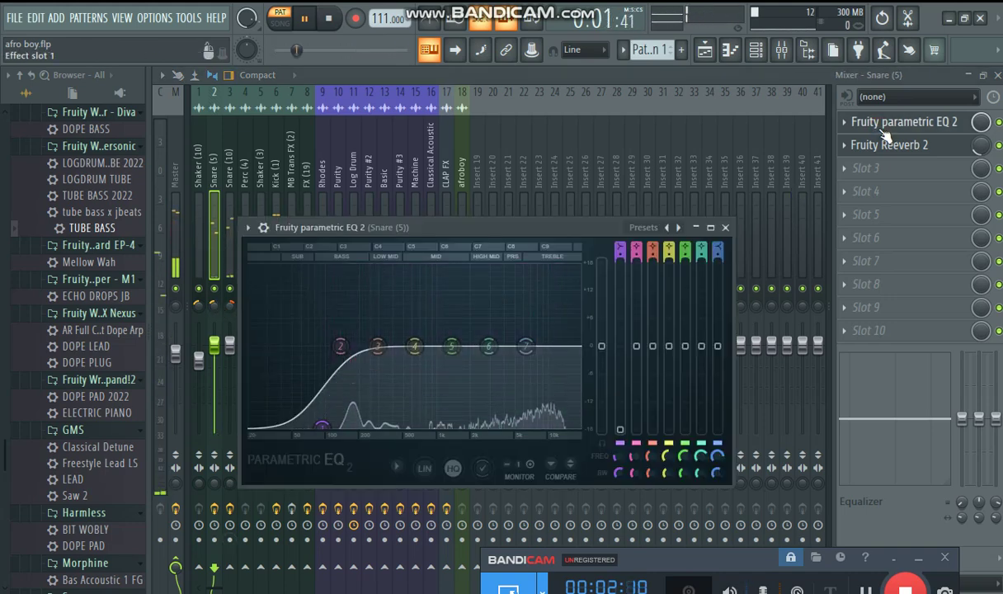
{"action": "left_click", "coordinate": [882, 132]}
{"action": "left_click", "coordinate": [951, 150]}
{"action": "left_click", "coordinate": [951, 150]}
Inspect the Fruity parametric EQ 2 and Fruity Reeverb 2 settings on the Snare (10) mixer track
{"action": "left_click", "coordinate": [231, 214]}
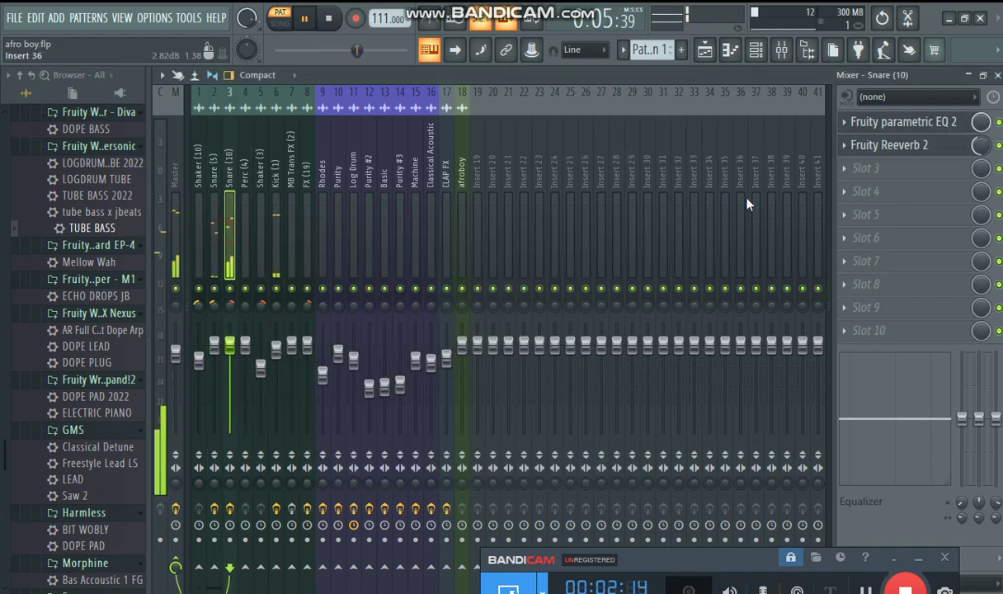
{"action": "left_click", "coordinate": [903, 122]}
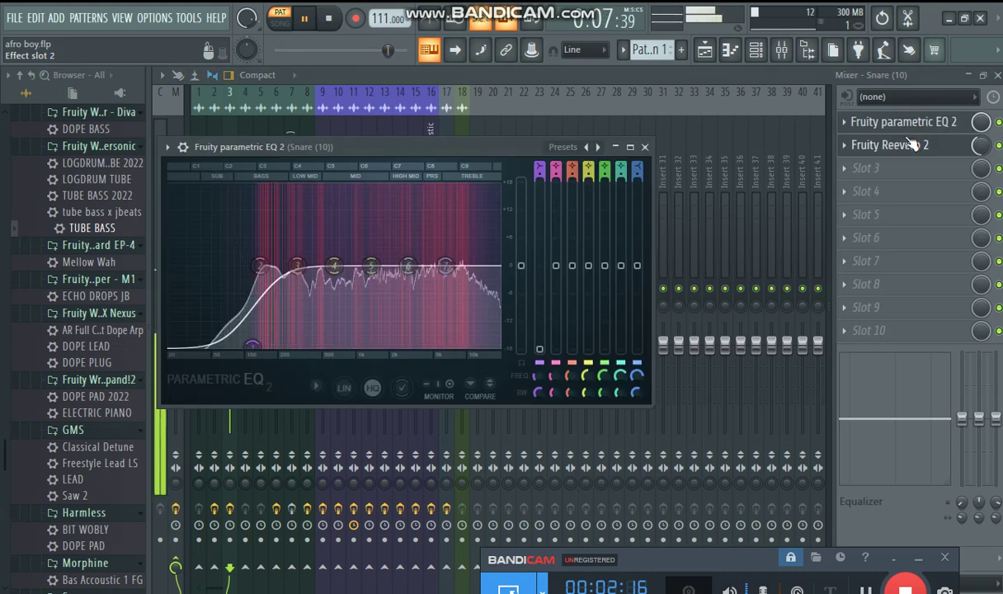
{"action": "left_click", "coordinate": [924, 146]}
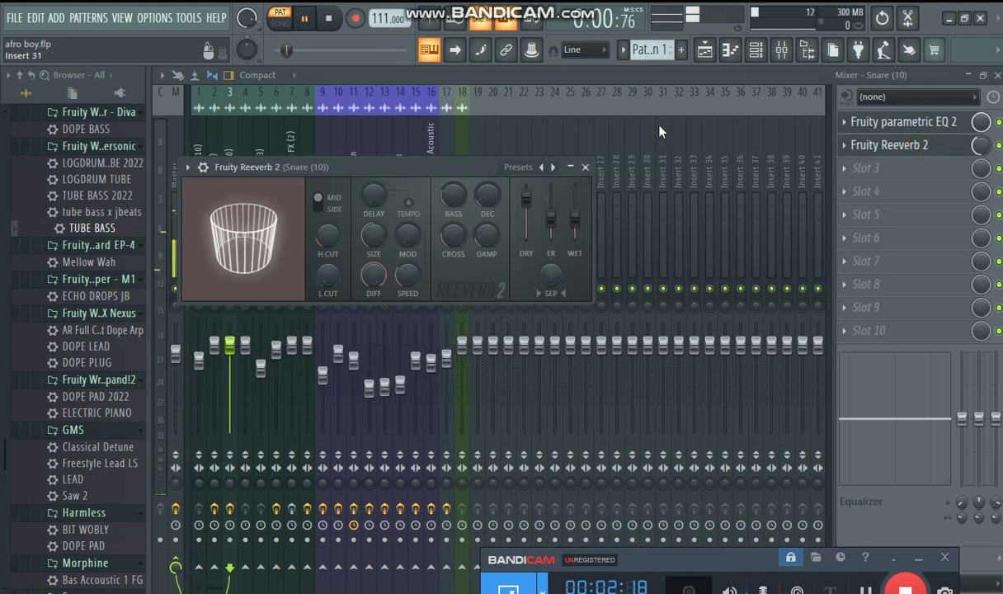
Set the playlist time selection from bar 1 to bar 5, unmute Tracks 2 and 3, and play it in song mode
{"action": "key", "text": "space"}
{"action": "key", "text": "F5"}
{"action": "key", "text": "ctrl+s"}
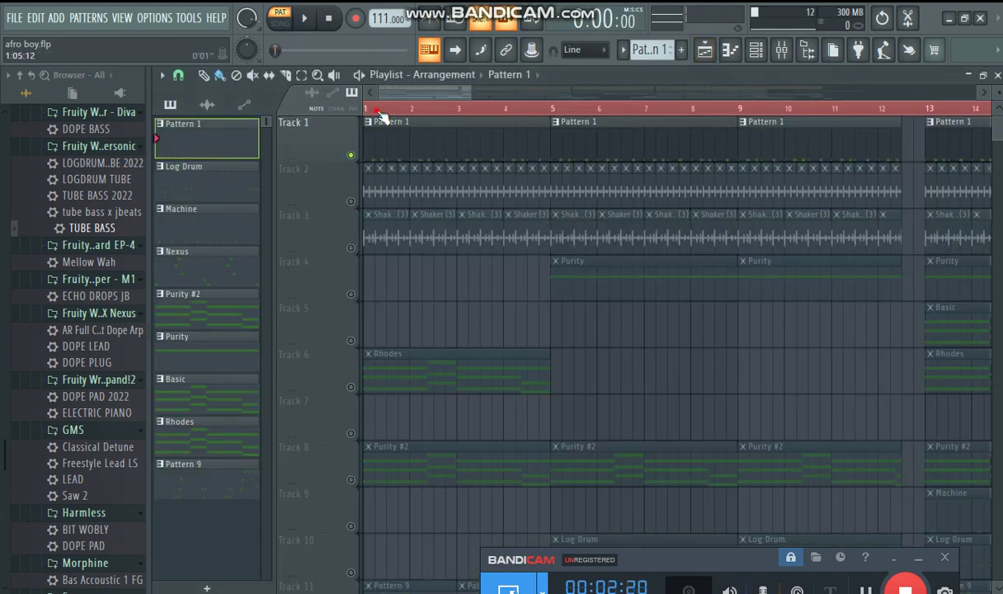
{"action": "left_click_drag", "start_coordinate": [371, 119], "coordinate": [558, 252]}
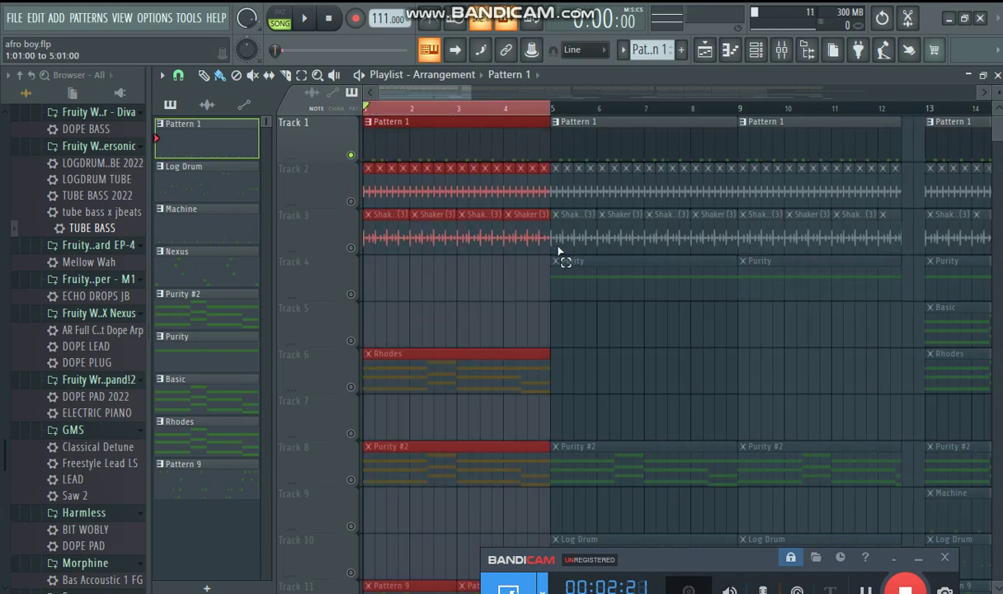
{"action": "left_click", "coordinate": [351, 247]}
{"action": "left_click", "coordinate": [351, 200]}
{"action": "key", "text": "space"}
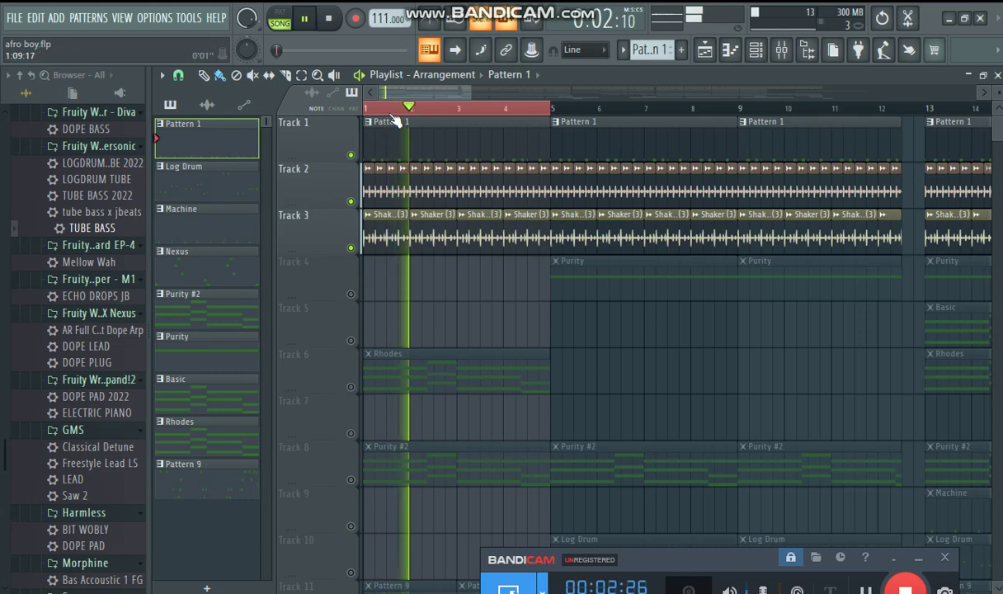
Solo the Shaker (3) and Shaker (10) mixer tracks in turn during playback, and restore all tracks
{"action": "scroll", "coordinate": [384, 111], "scroll_direction": "up", "scroll_amount": 2}
{"action": "left_click", "coordinate": [781, 50]}
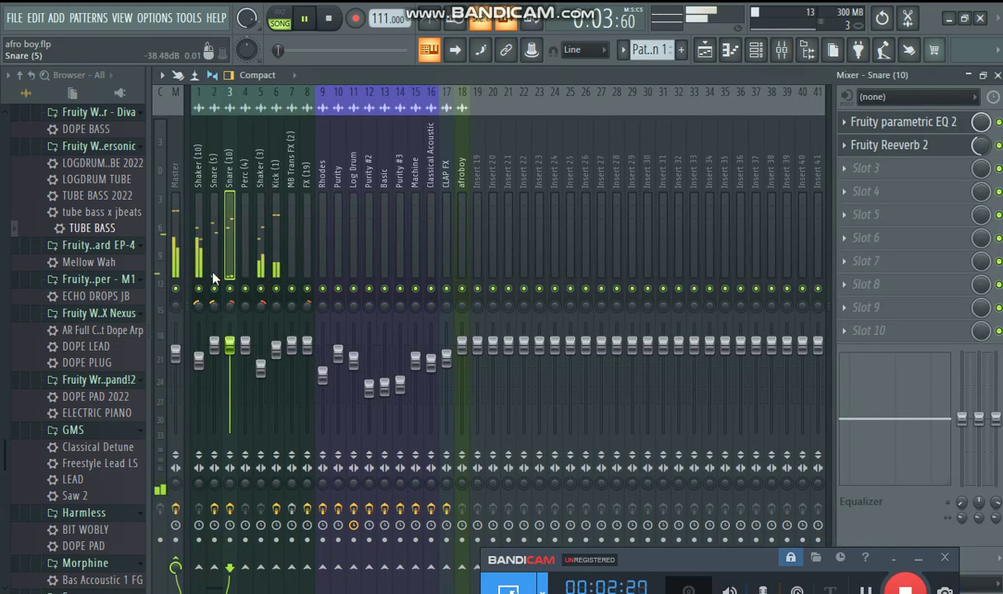
{"action": "left_click", "coordinate": [261, 273]}
{"action": "right_click", "coordinate": [262, 288]}
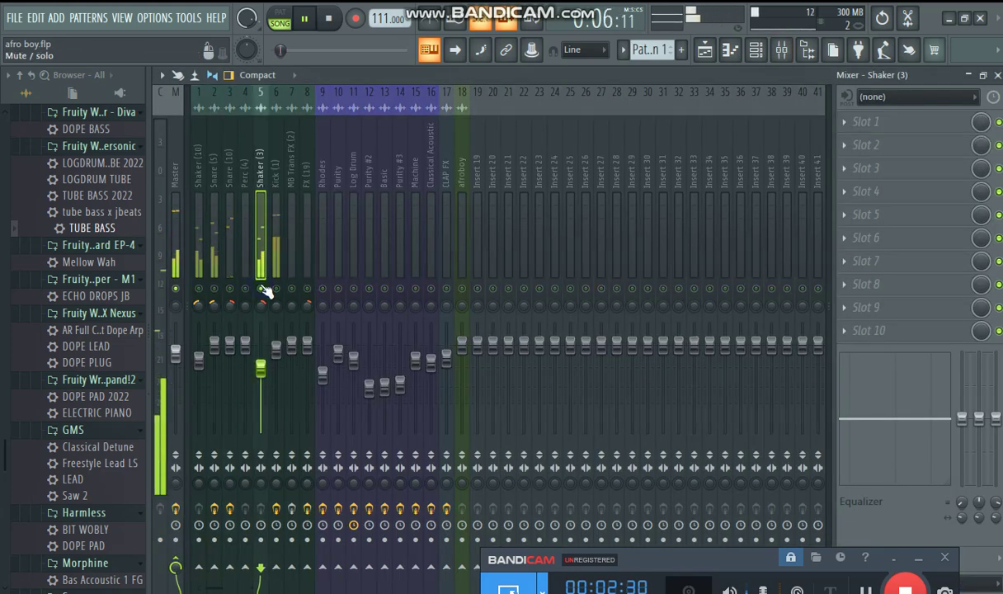
{"action": "right_click", "coordinate": [199, 288]}
{"action": "left_click", "coordinate": [200, 268]}
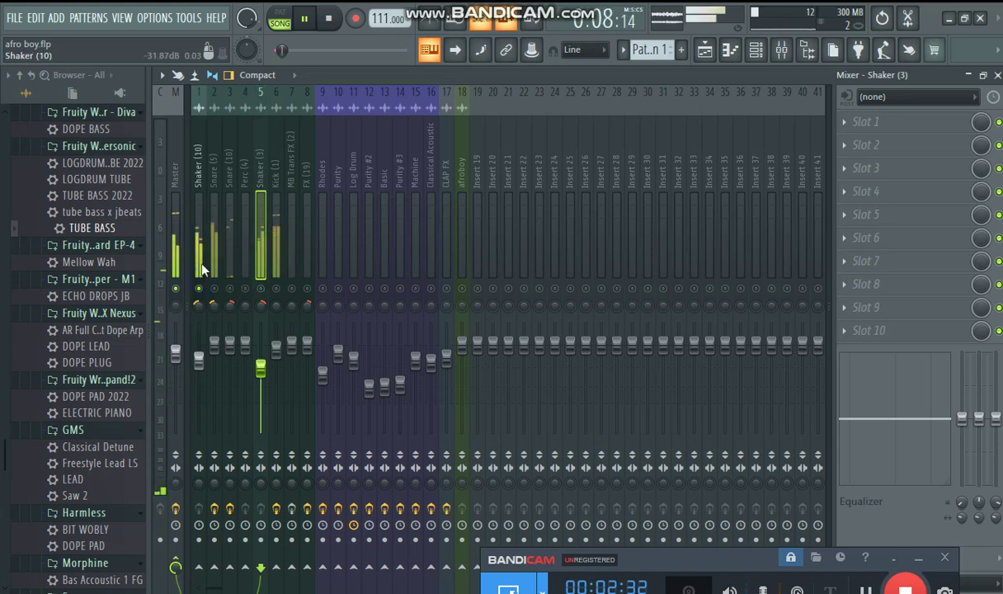
{"action": "right_click", "coordinate": [199, 288]}
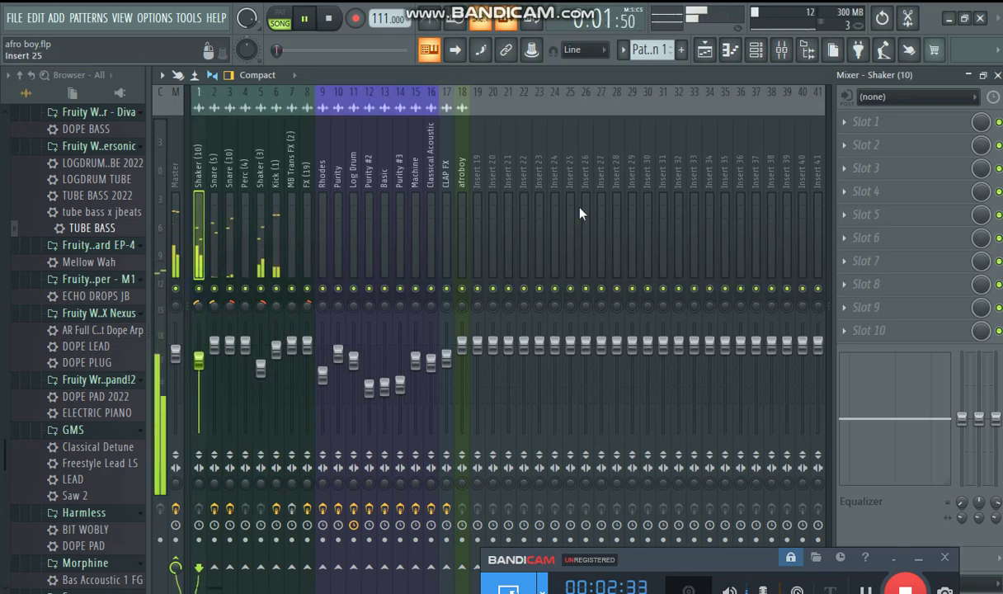
Clear the playlist time selection and select the section from bar 13 to bar 21
{"action": "left_click", "coordinate": [781, 50]}
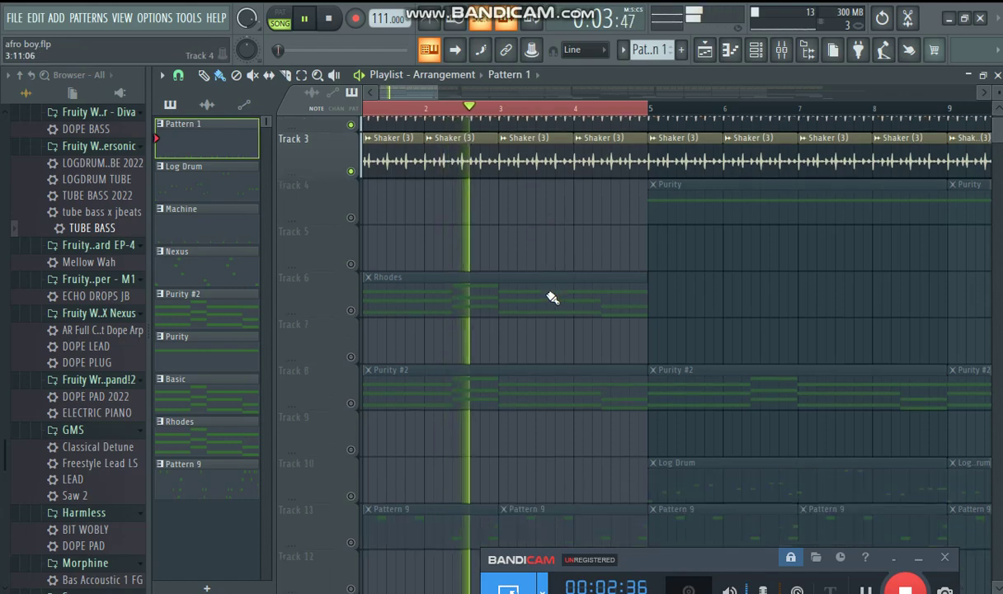
{"action": "scroll", "coordinate": [593, 112], "scroll_direction": "down", "scroll_amount": 6}
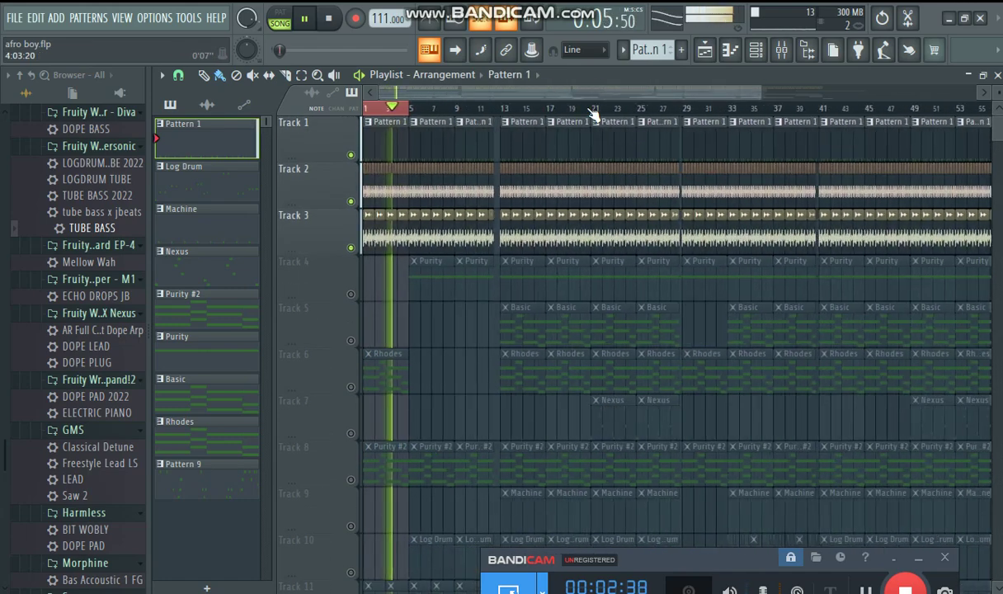
{"action": "key", "text": "ctrl+a"}
{"action": "scroll", "coordinate": [592, 114], "scroll_direction": "down", "scroll_amount": 2}
{"action": "mouse_move", "coordinate": [994, 105]}
{"action": "left_mouse_down"}
{"action": "mouse_move", "coordinate": [993, 124]}
{"action": "mouse_move", "coordinate": [994, 114]}
{"action": "left_mouse_up"}
{"action": "key", "text": "ctrl+d"}
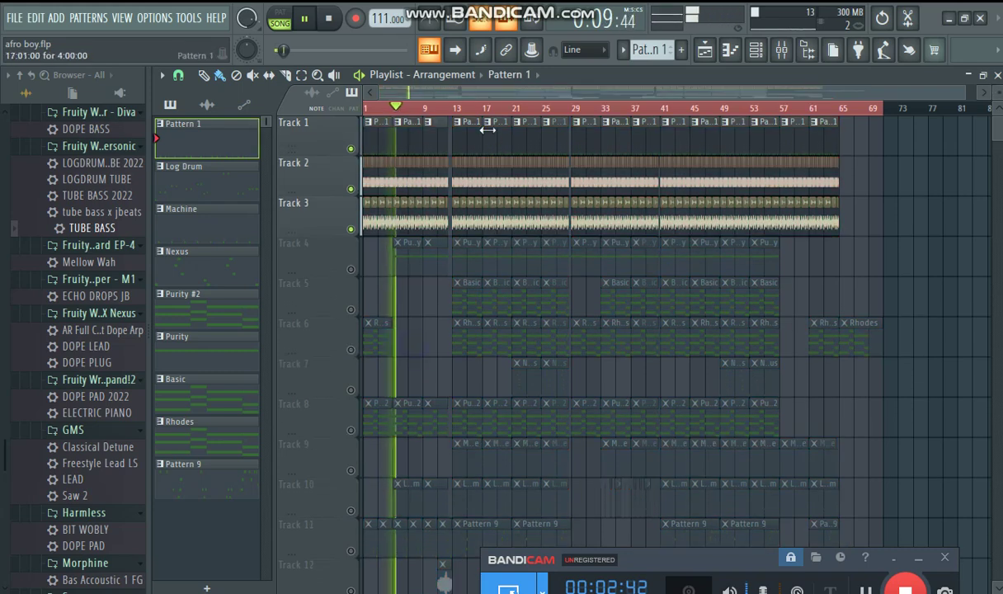
{"action": "left_click_drag", "start_coordinate": [460, 112], "coordinate": [519, 169]}
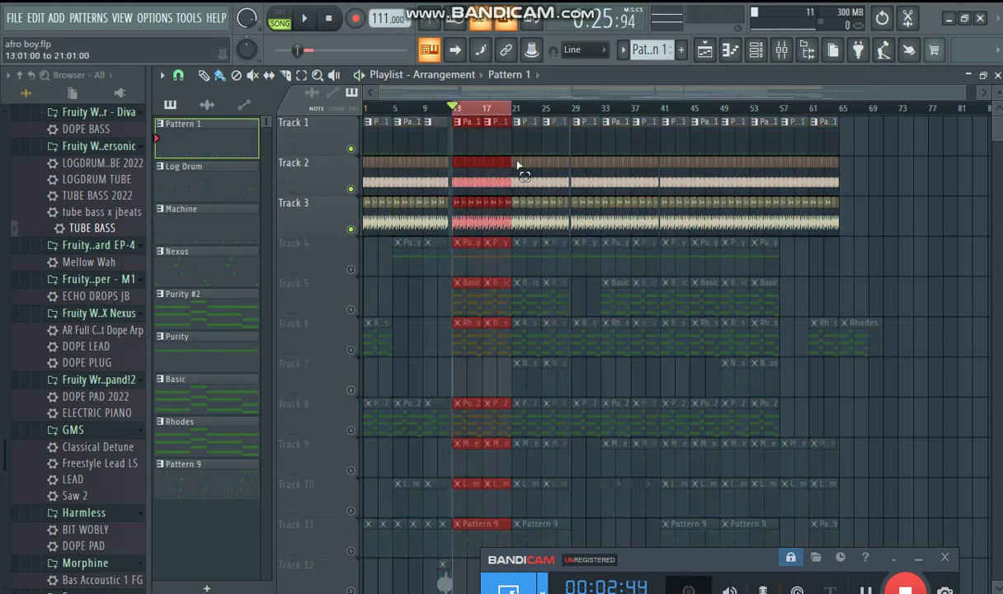
{"action": "scroll", "coordinate": [519, 120], "scroll_direction": "up", "scroll_amount": 3}
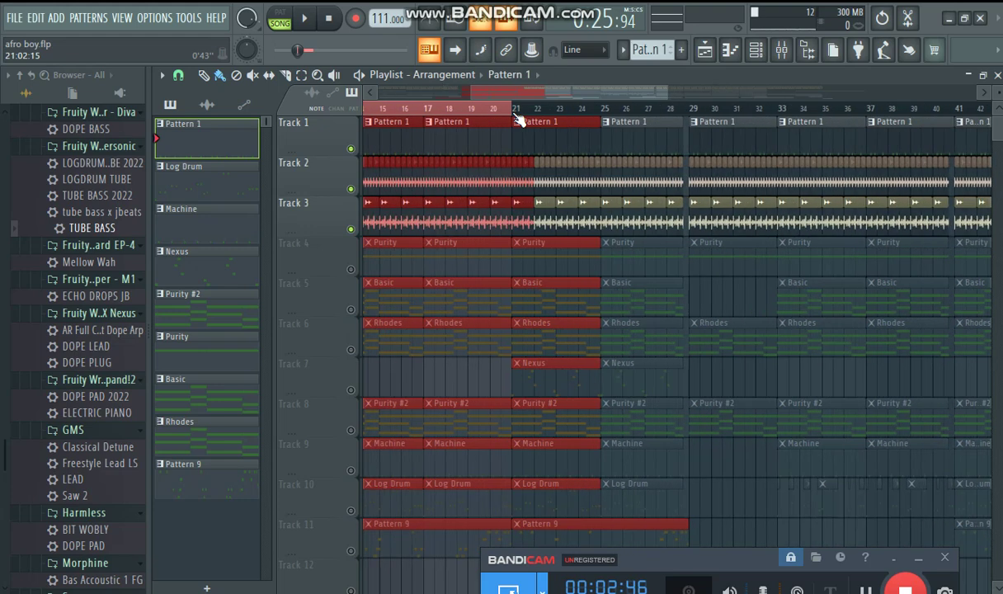
Deselect the playlist clips and play the Rhodes pattern on its own in the piano roll in pattern mode
{"action": "left_click_drag", "start_coordinate": [518, 94], "coordinate": [486, 95]}
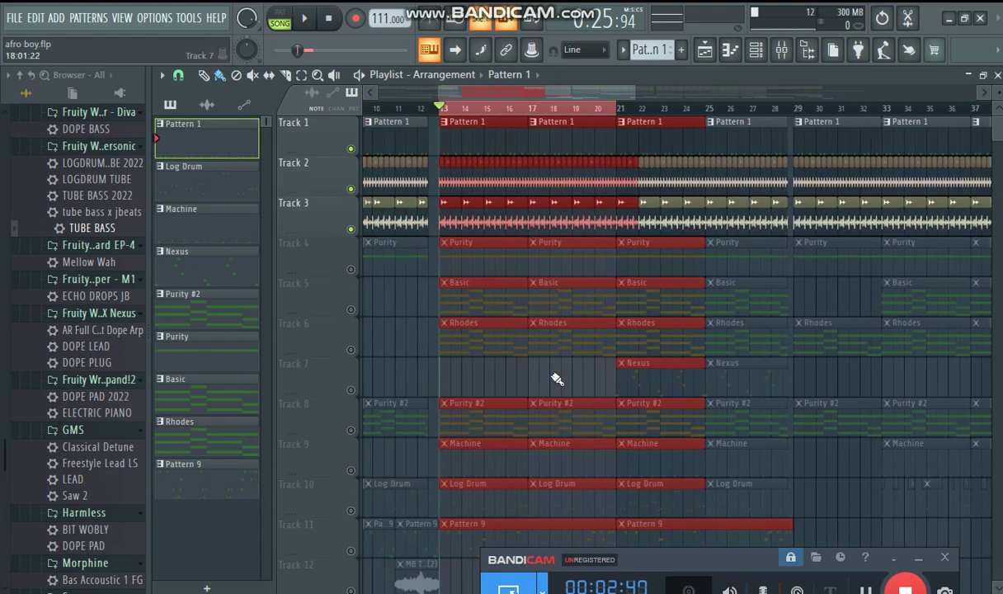
{"action": "key", "text": "ctrl+d"}
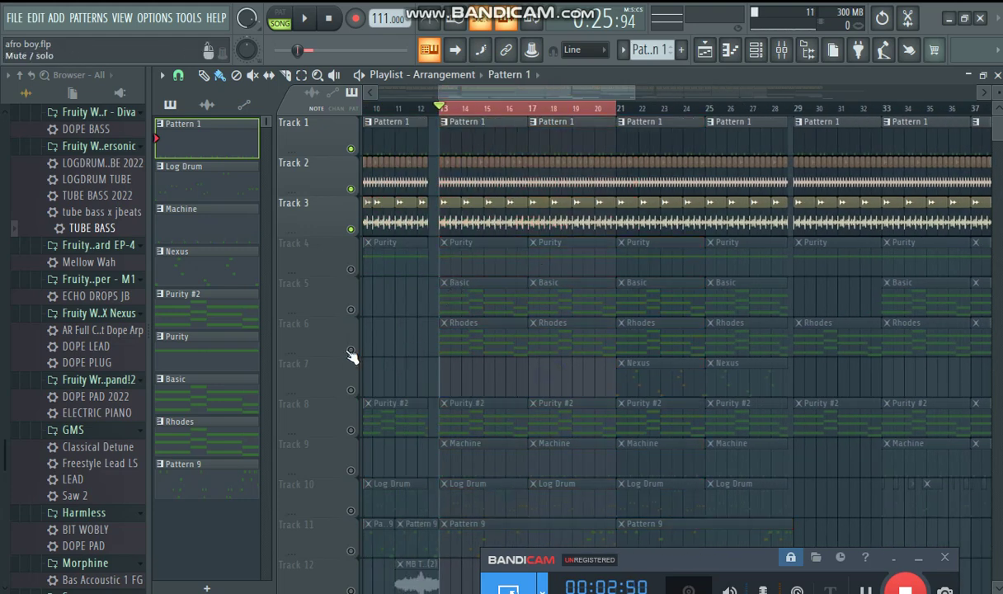
{"action": "double_click", "coordinate": [485, 339]}
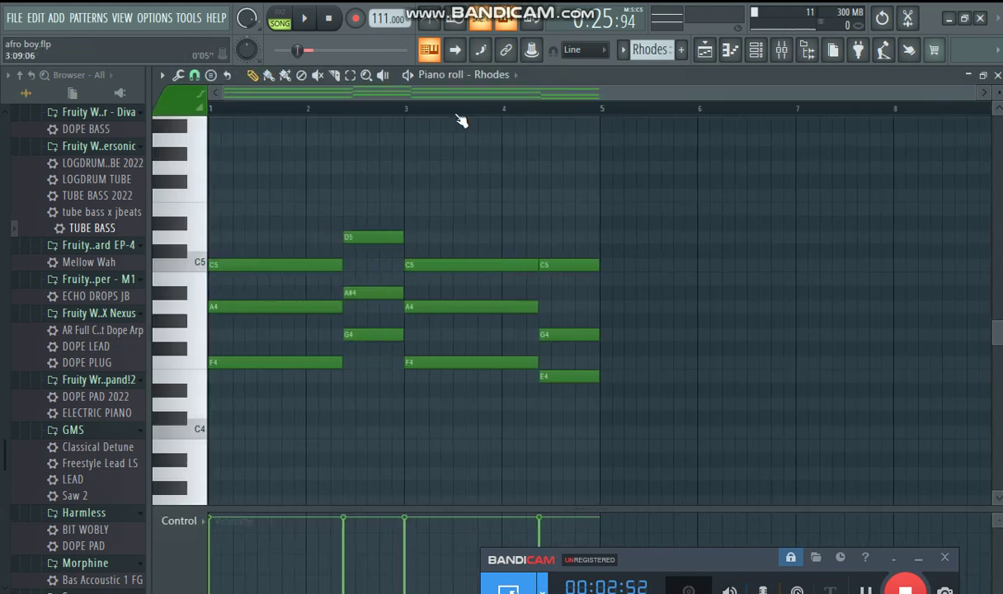
{"action": "left_click", "coordinate": [285, 20]}
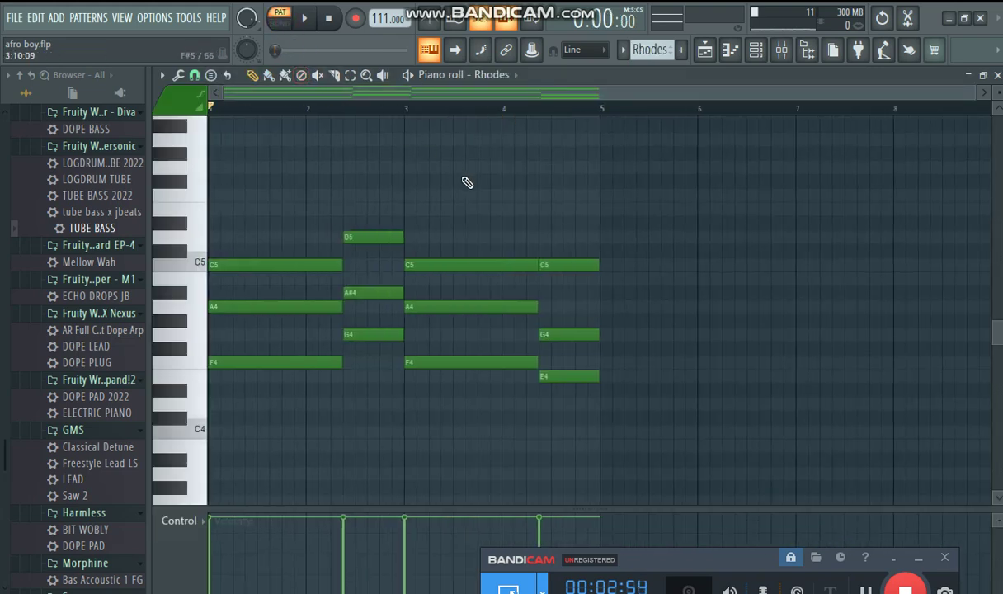
{"action": "key", "text": "space"}
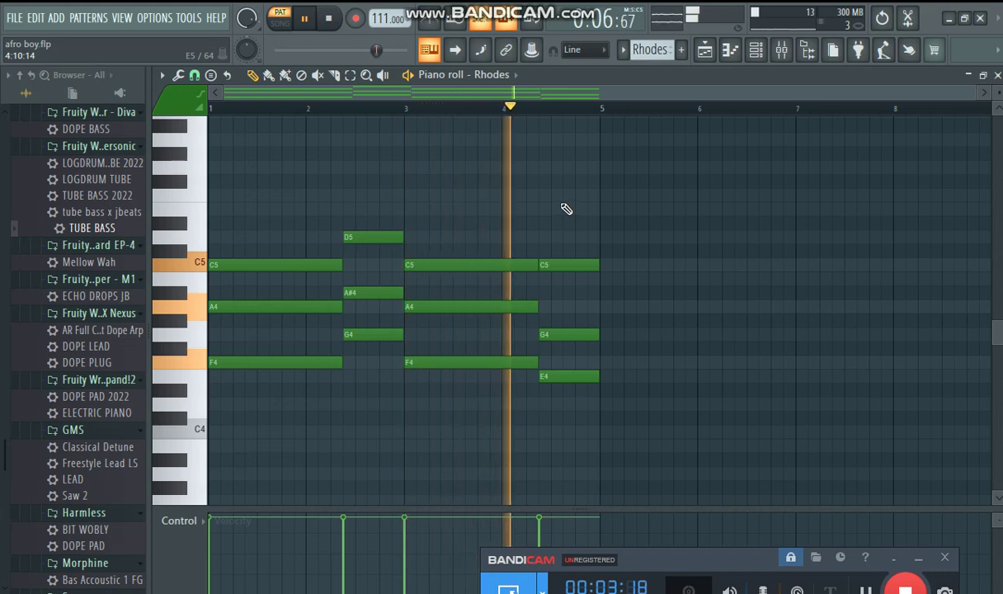
{"action": "key", "text": "space"}
Unmute Track 6 and play the playlist section from bar 13 in song mode with the drums, shakers and Rhodes
{"action": "left_click", "coordinate": [705, 49]}
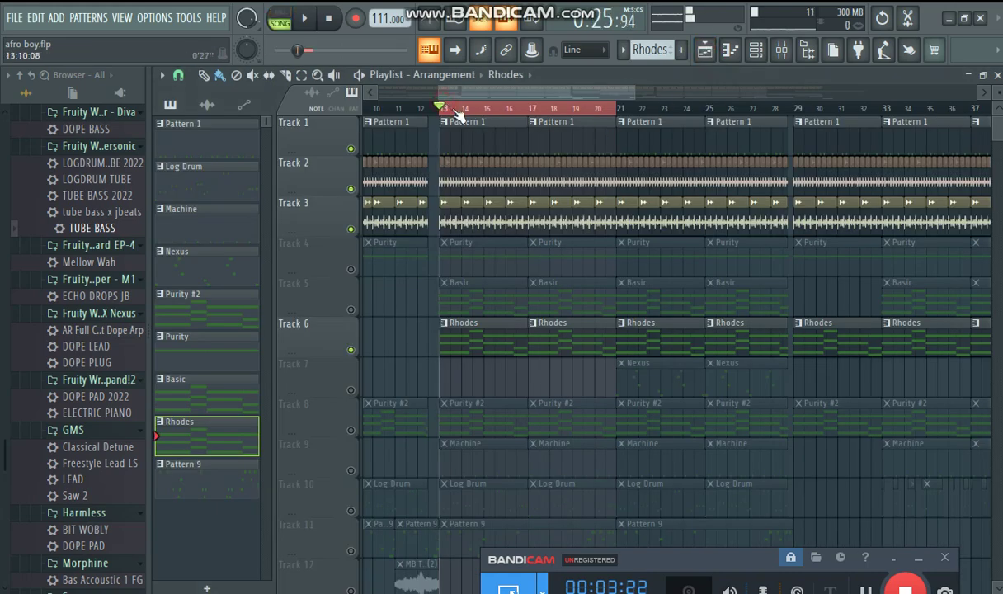
{"action": "scroll", "coordinate": [457, 114], "scroll_direction": "up", "scroll_amount": 3}
{"action": "key", "text": "space"}
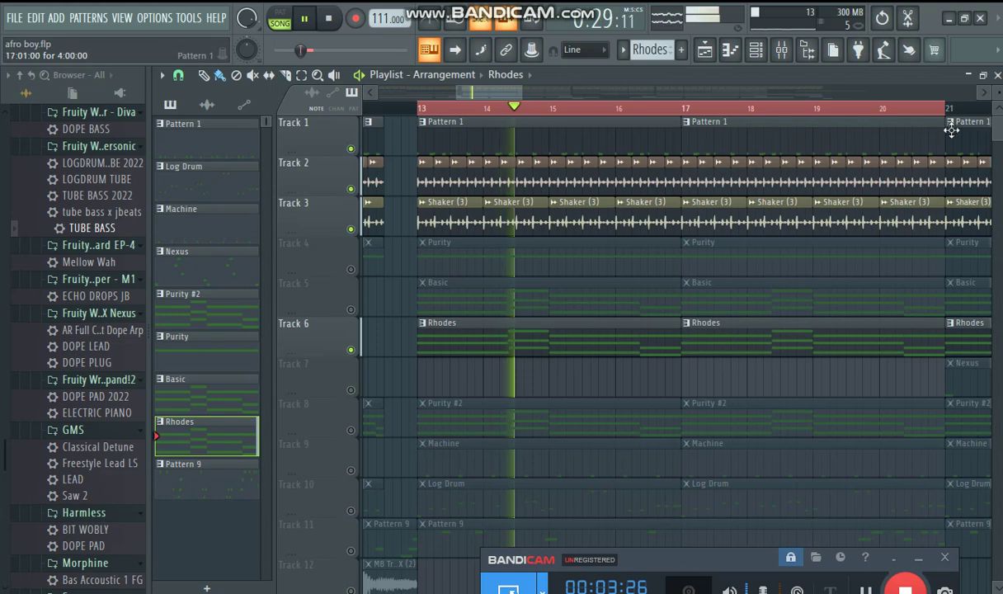
{"action": "scroll", "coordinate": [951, 130], "scroll_direction": "down", "scroll_amount": 2}
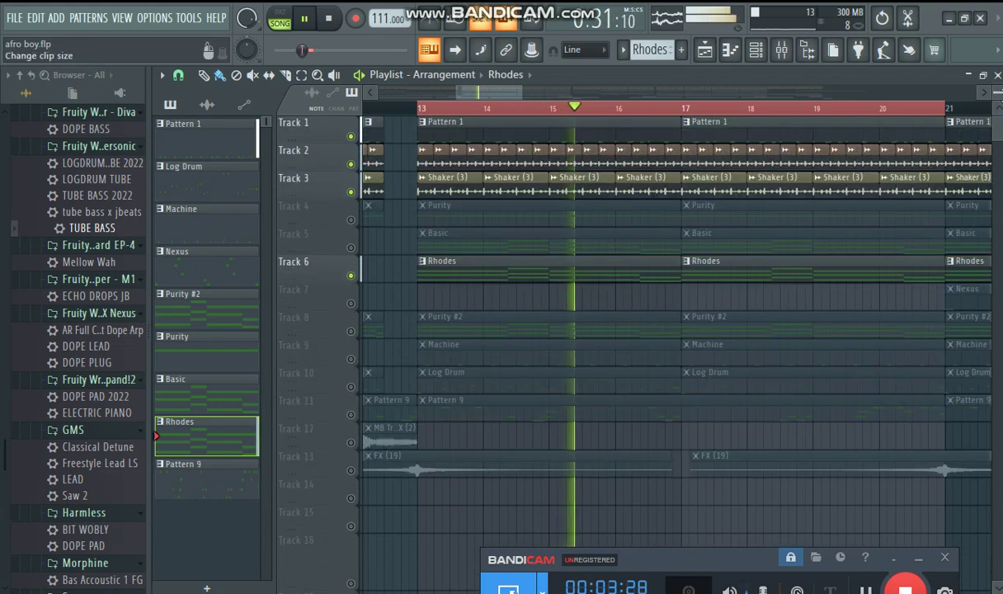
{"action": "key", "text": "space"}
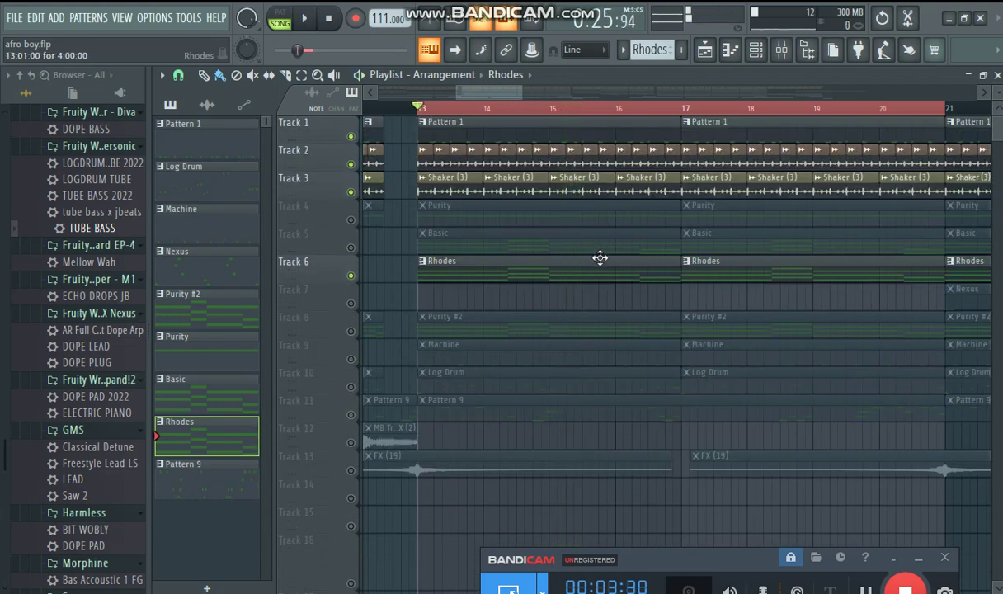
Examine the chord notes of the Rhodes pattern in the piano roll and return to the playlist
{"action": "scroll", "coordinate": [518, 115], "scroll_direction": "down", "scroll_amount": 3}
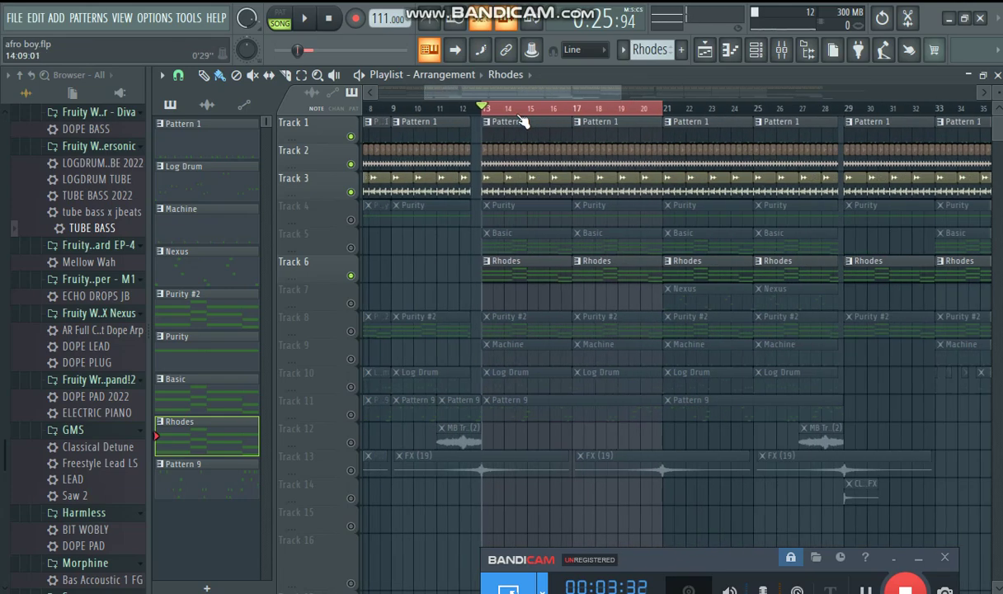
{"action": "scroll", "coordinate": [487, 115], "scroll_direction": "up", "scroll_amount": 3}
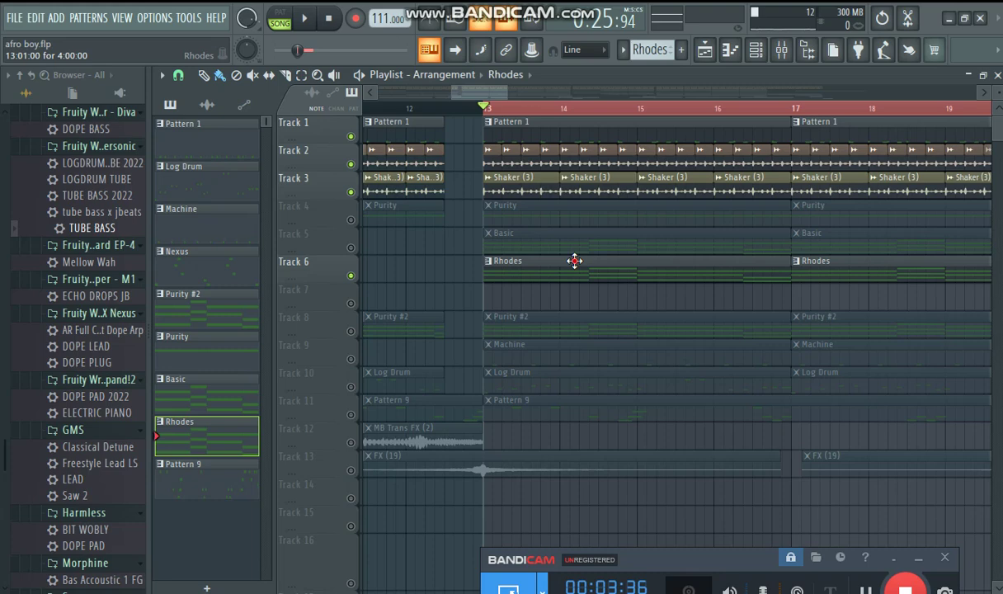
{"action": "double_click", "coordinate": [575, 261]}
{"action": "scroll", "coordinate": [533, 114], "scroll_direction": "up", "scroll_amount": 2}
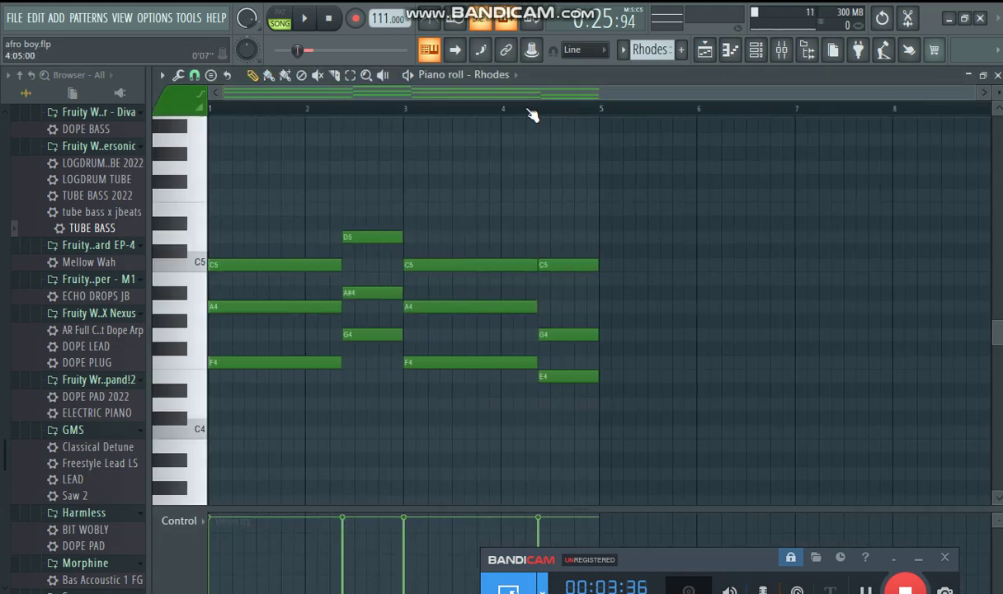
{"action": "left_click", "coordinate": [728, 51]}
{"action": "left_click", "coordinate": [704, 52]}
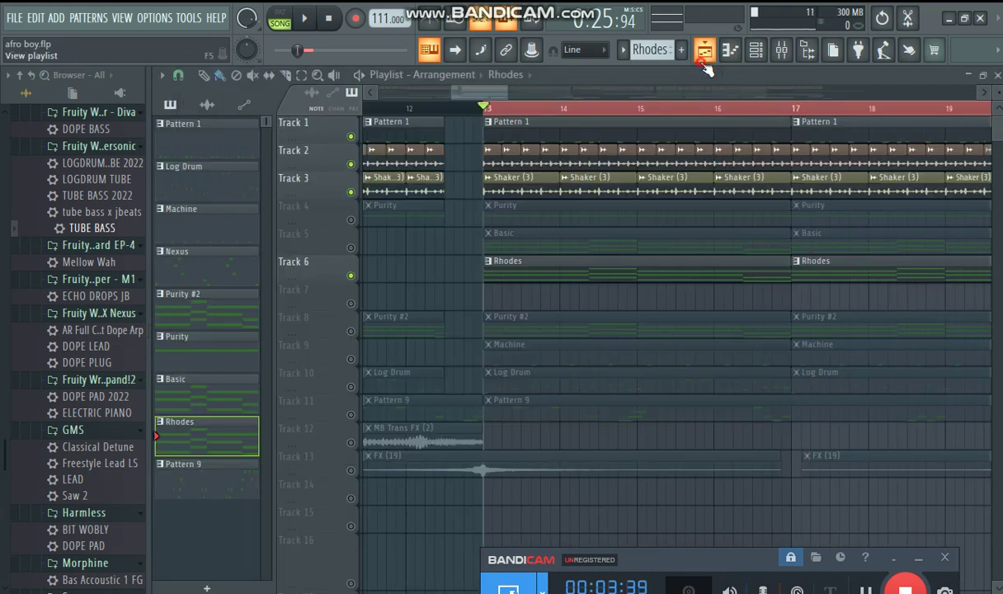
{"action": "double_click", "coordinate": [587, 275]}
{"action": "left_click_drag", "start_coordinate": [429, 94], "coordinate": [211, 169]}
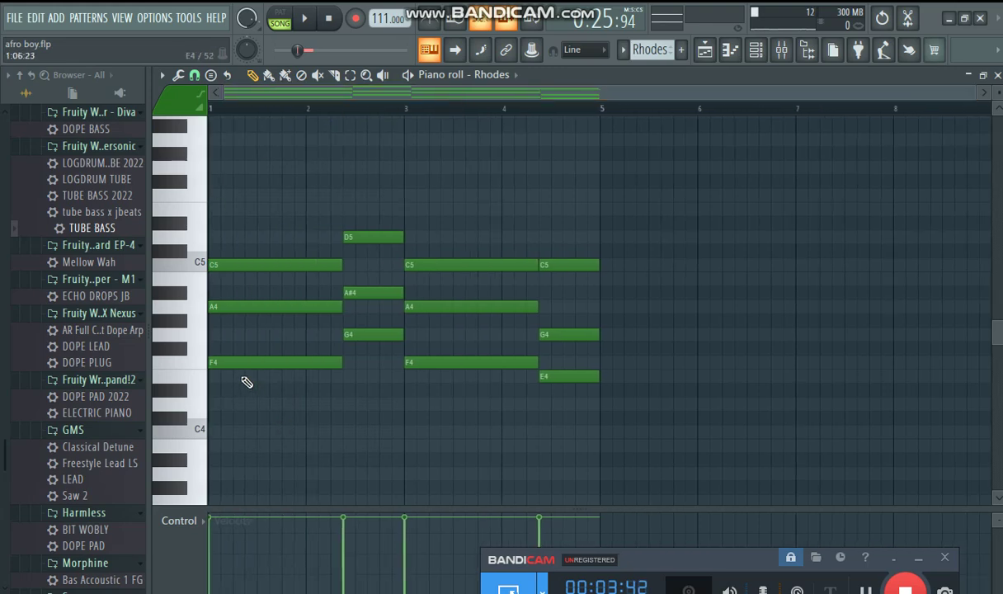
{"action": "left_click", "coordinate": [704, 52]}
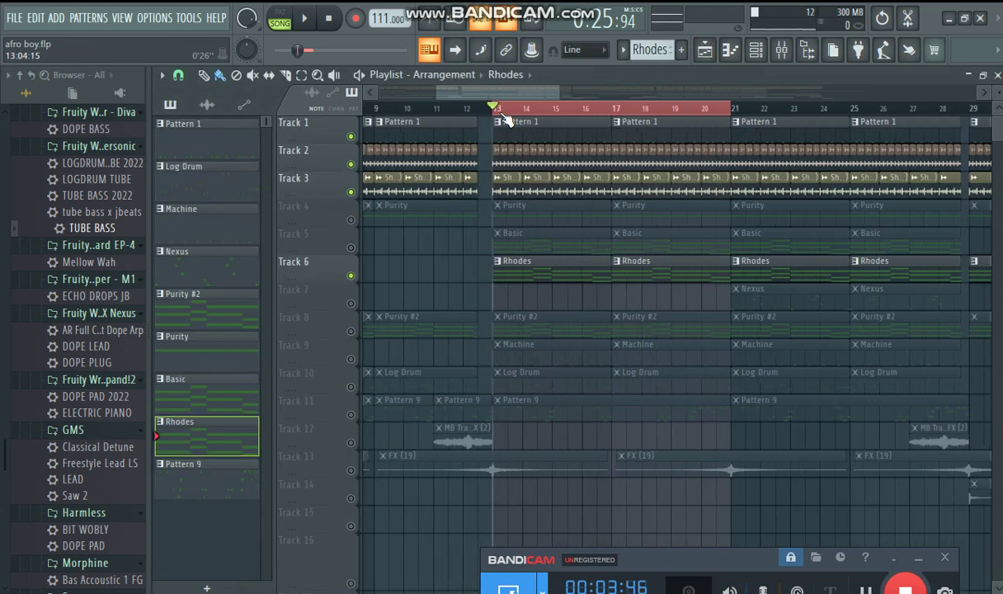
Replay the section starting at bar 13 with the drum, shaker and Rhodes tracks, and stop playback
{"action": "key", "text": "space"}
{"action": "scroll", "coordinate": [505, 119], "scroll_direction": "up", "scroll_amount": 3}
{"action": "scroll", "coordinate": [506, 120], "scroll_direction": "down", "scroll_amount": 3}
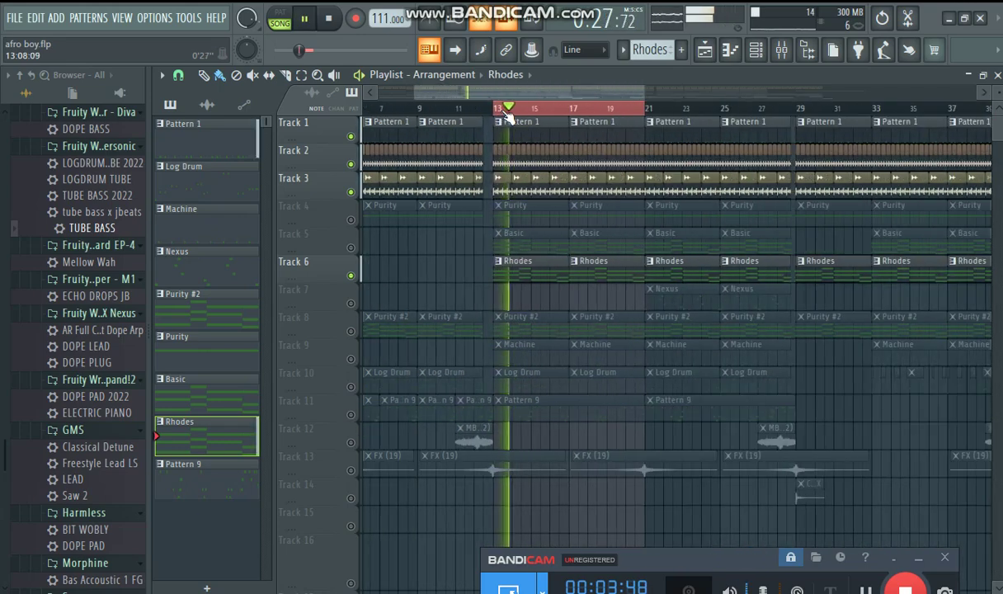
{"action": "scroll", "coordinate": [528, 112], "scroll_direction": "down", "scroll_amount": 3}
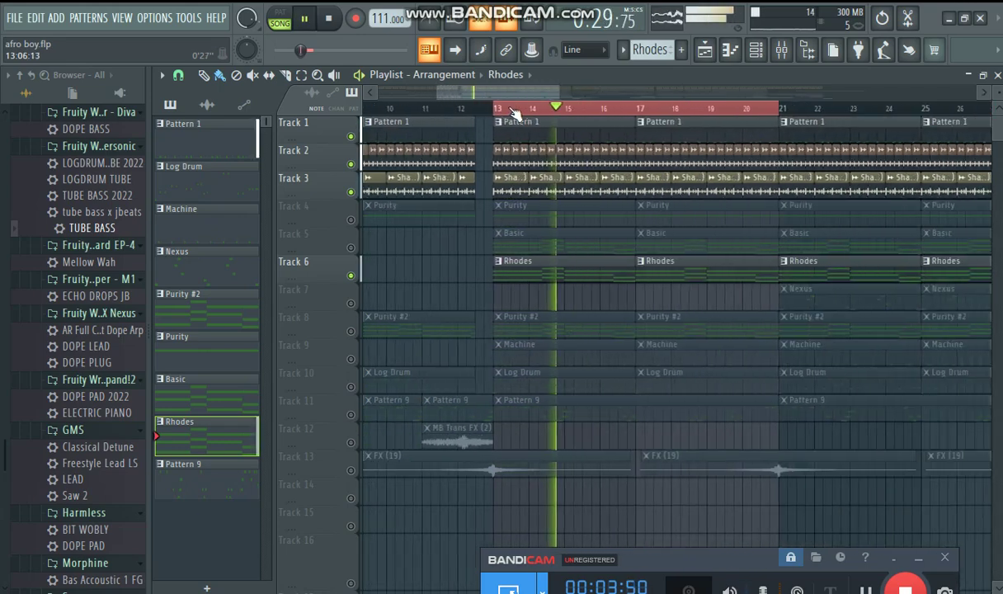
{"action": "key", "text": "space"}
Unmute Track 5 and view the notes of its Basic pattern before returning to the playlist
{"action": "scroll", "coordinate": [537, 111], "scroll_direction": "up", "scroll_amount": 1}
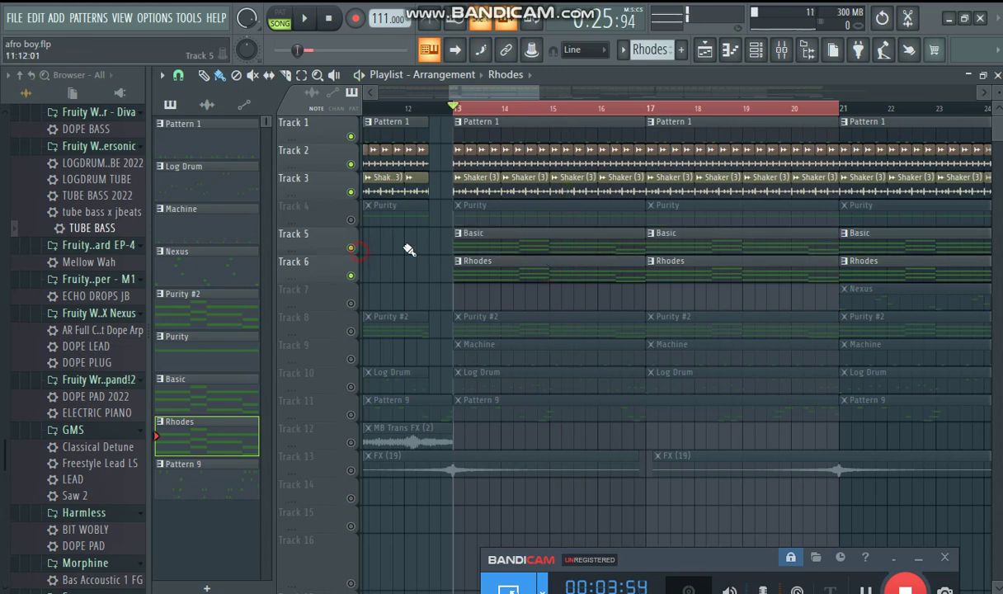
{"action": "double_click", "coordinate": [477, 235]}
{"action": "left_click", "coordinate": [705, 49]}
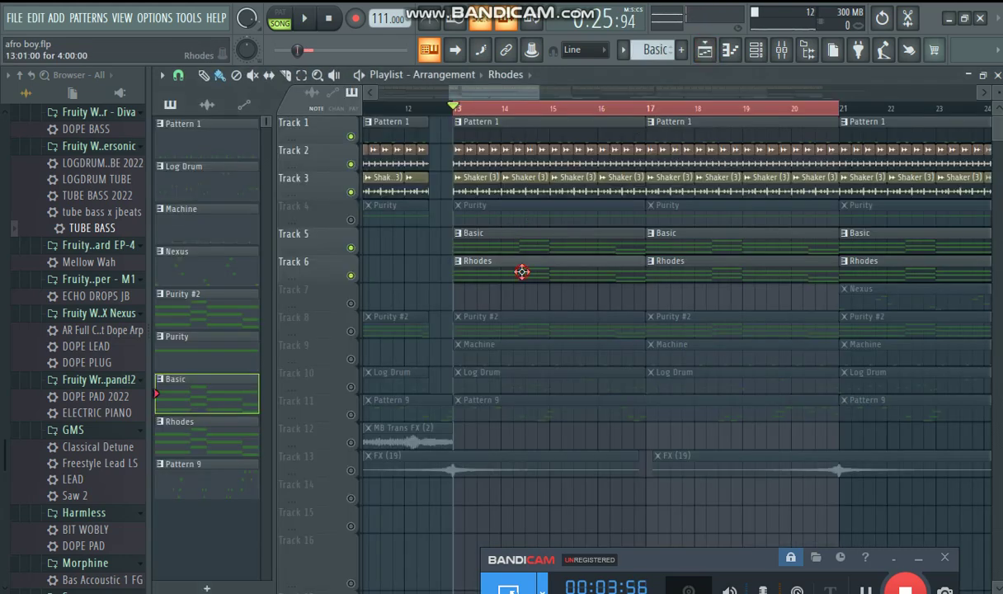
Open the Rhodes channel's DirectWave instrument from the channel rack and move its window clear of the channel list
{"action": "double_click", "coordinate": [521, 272]}
{"action": "left_click", "coordinate": [756, 49]}
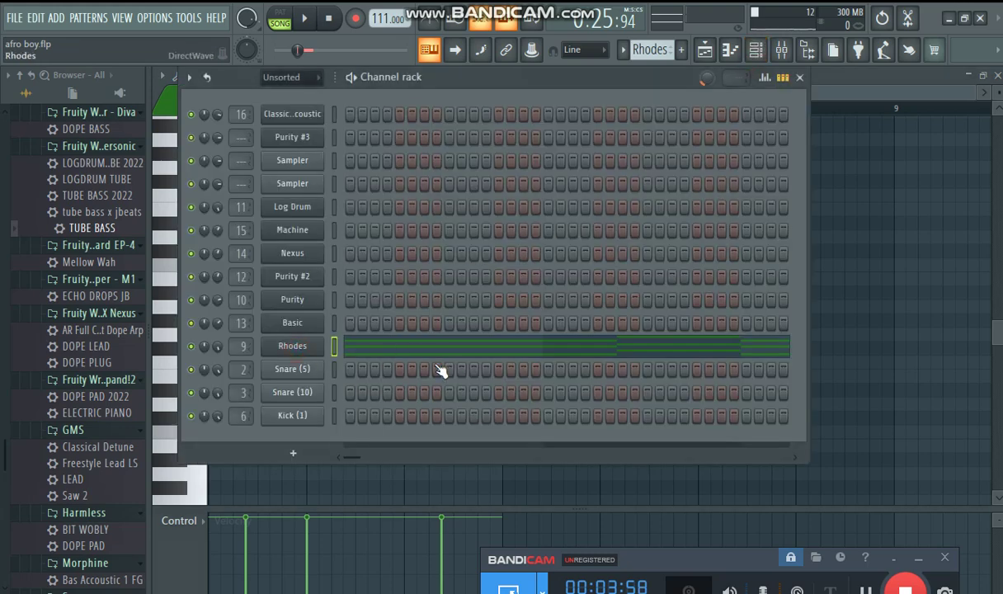
{"action": "left_click", "coordinate": [495, 347]}
{"action": "left_click_drag", "start_coordinate": [571, 257], "coordinate": [560, 146]}
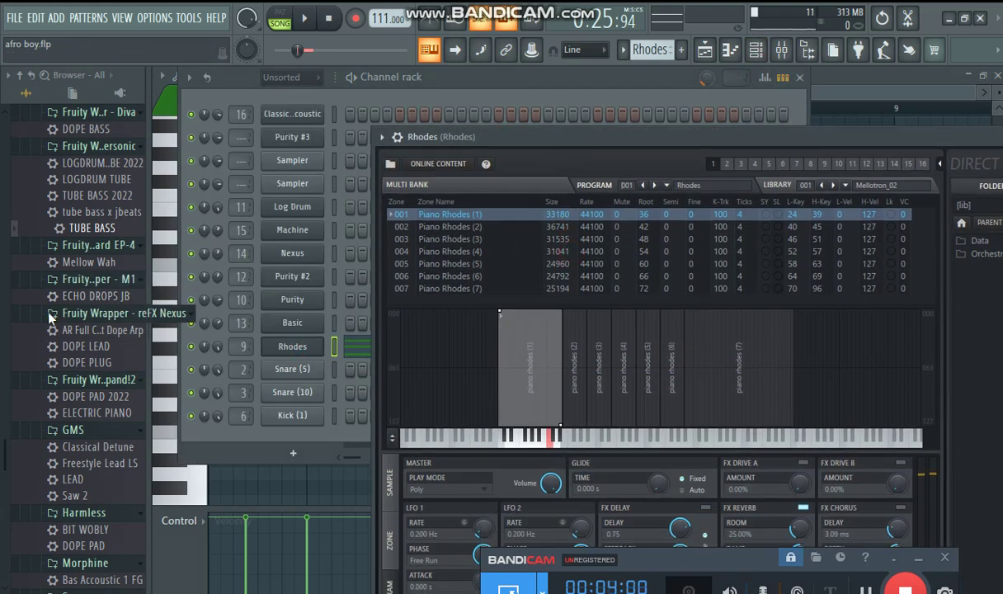
Locate the Rhodes preset in the browser under Packs, Instruments, Keyboard
{"action": "scroll", "coordinate": [54, 297], "scroll_direction": "down", "scroll_amount": 15}
{"action": "scroll", "coordinate": [59, 280], "scroll_direction": "up", "scroll_amount": 9}
{"action": "scroll", "coordinate": [73, 294], "scroll_direction": "up", "scroll_amount": 20}
{"action": "scroll", "coordinate": [67, 247], "scroll_direction": "up", "scroll_amount": 20}
{"action": "scroll", "coordinate": [26, 285], "scroll_direction": "up", "scroll_amount": 20}
{"action": "scroll", "coordinate": [36, 134], "scroll_direction": "down", "scroll_amount": 5}
{"action": "scroll", "coordinate": [53, 108], "scroll_direction": "up", "scroll_amount": 5}
{"action": "scroll", "coordinate": [52, 107], "scroll_direction": "down", "scroll_amount": 15}
{"action": "scroll", "coordinate": [74, 495], "scroll_direction": "up", "scroll_amount": 2}
{"action": "left_click", "coordinate": [51, 433]}
{"action": "scroll", "coordinate": [62, 449], "scroll_direction": "down", "scroll_amount": 2}
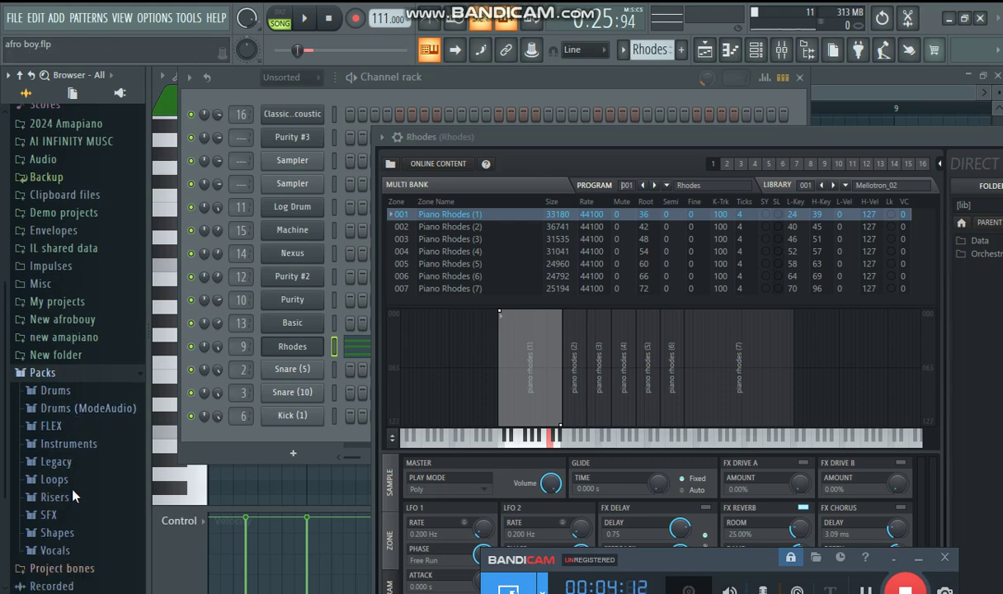
{"action": "scroll", "coordinate": [72, 494], "scroll_direction": "down", "scroll_amount": 1}
{"action": "left_click", "coordinate": [61, 365]}
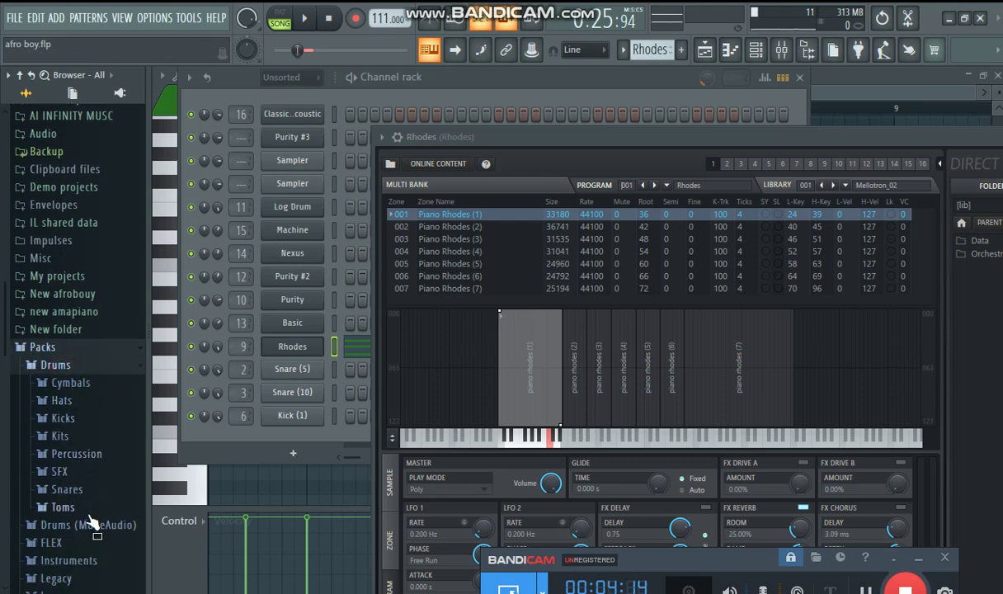
{"action": "left_click", "coordinate": [71, 562]}
{"action": "scroll", "coordinate": [58, 520], "scroll_direction": "down", "scroll_amount": 6}
{"action": "left_click", "coordinate": [68, 304]}
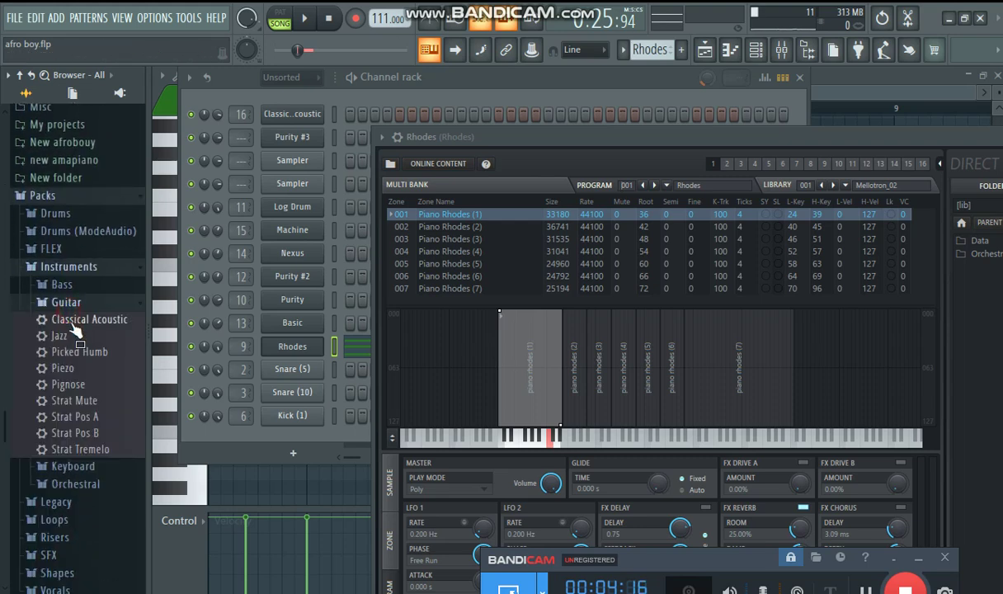
{"action": "left_click", "coordinate": [82, 471]}
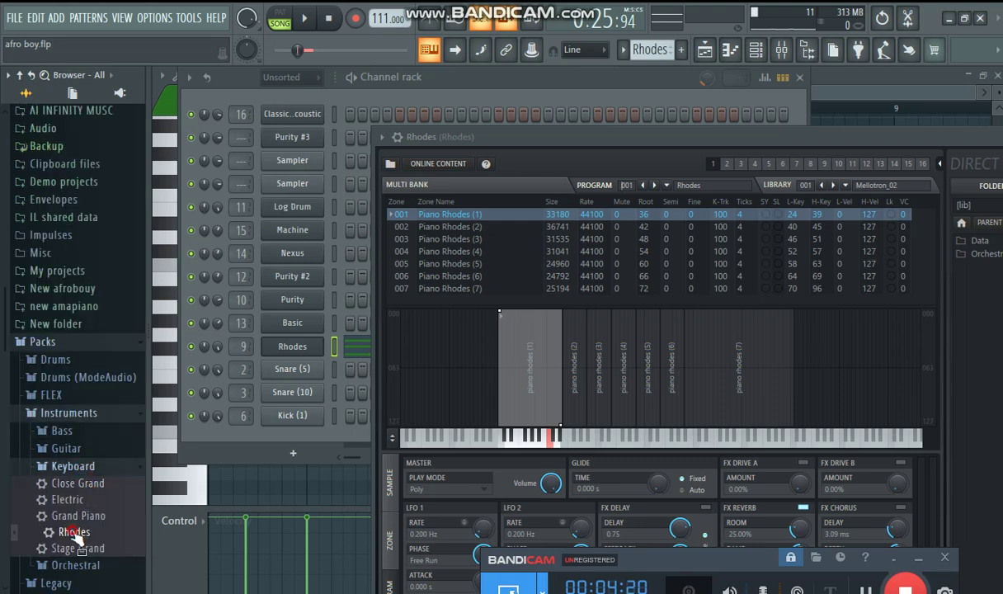
{"action": "scroll", "coordinate": [89, 528], "scroll_direction": "down", "scroll_amount": 4}
Play the arrangement briefly with the Rhodes instrument showing, and audition the Basic pattern on its own in the piano roll
{"action": "key", "text": "space"}
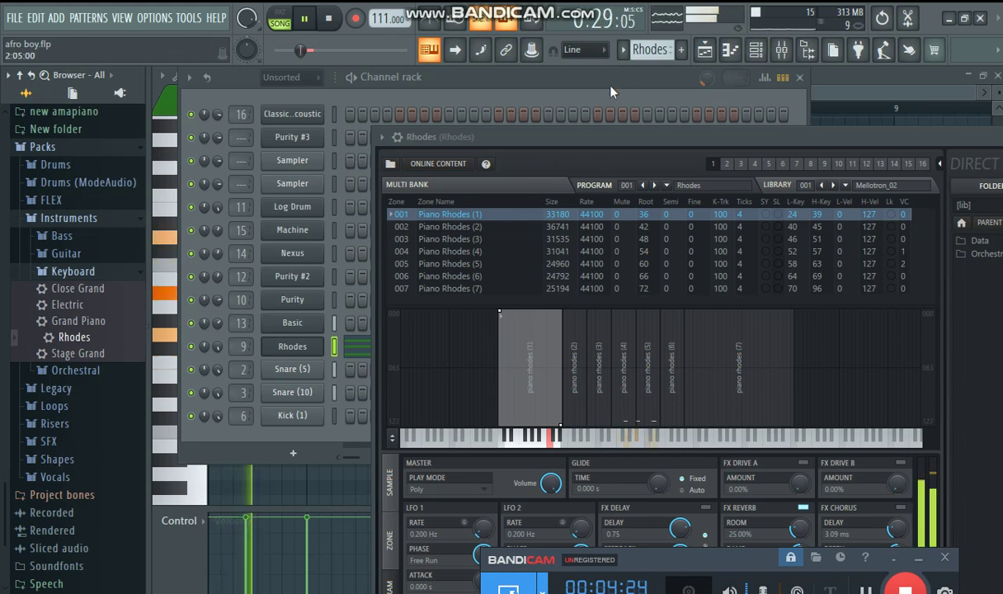
{"action": "left_click", "coordinate": [704, 52]}
{"action": "key", "text": "space"}
{"action": "double_click", "coordinate": [495, 233]}
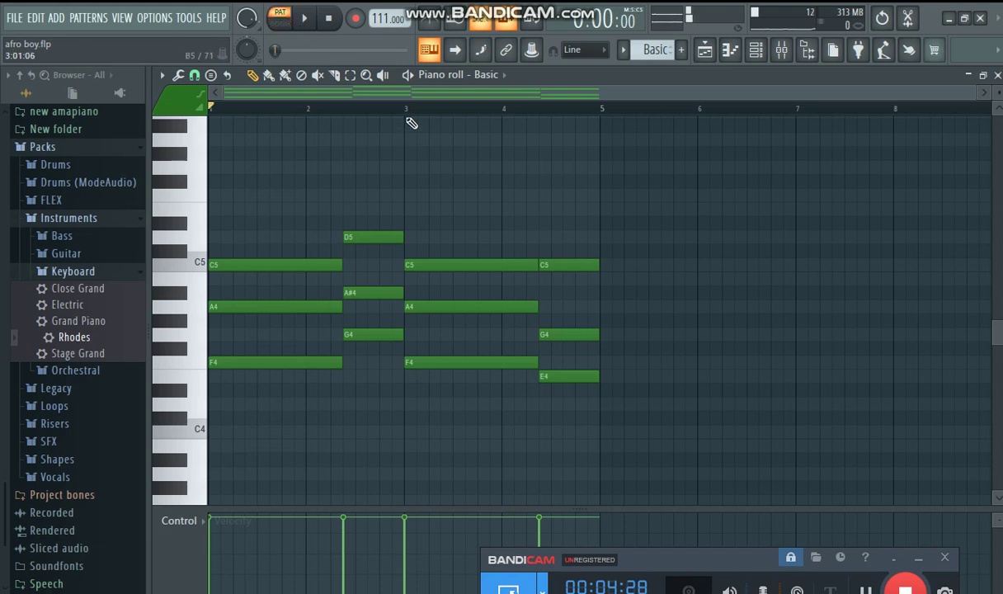
{"action": "key", "text": "space"}
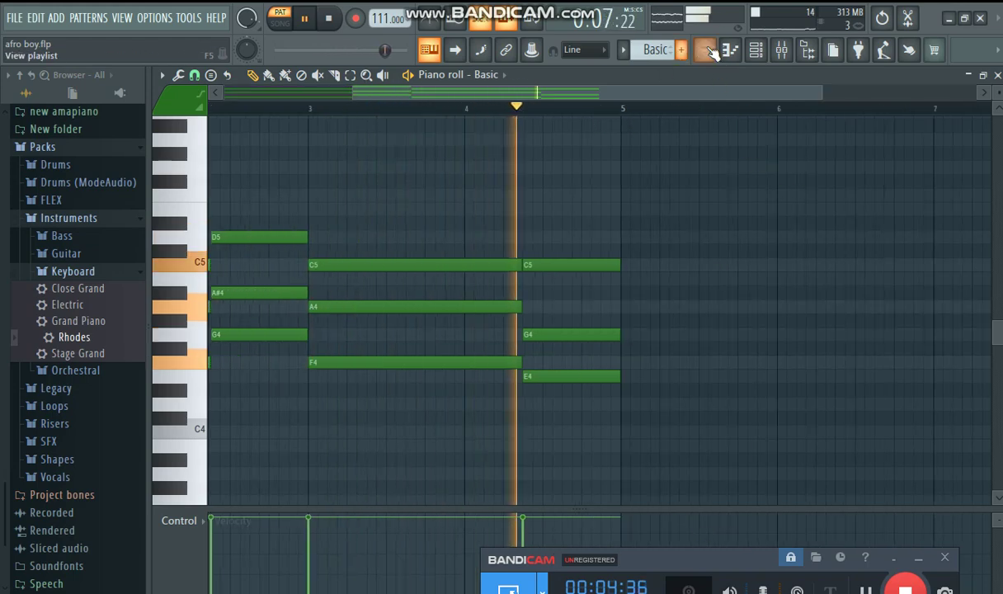
Play the playlist section from bar 13 in song mode with Basic and Rhodes together, and select the Purity pattern
{"action": "key", "text": "F5"}
{"action": "key", "text": "space"}
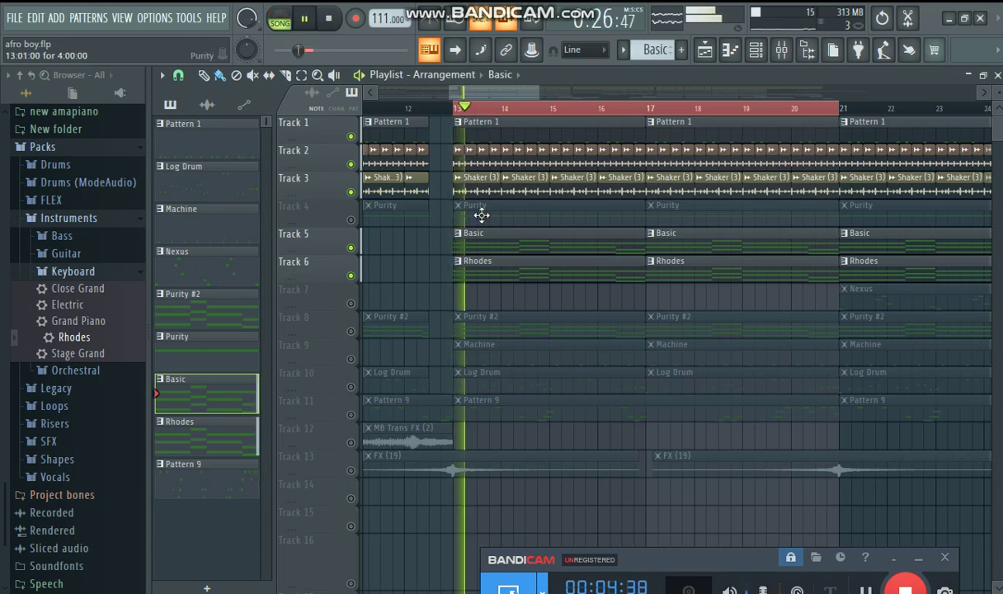
{"action": "left_click", "coordinate": [569, 222]}
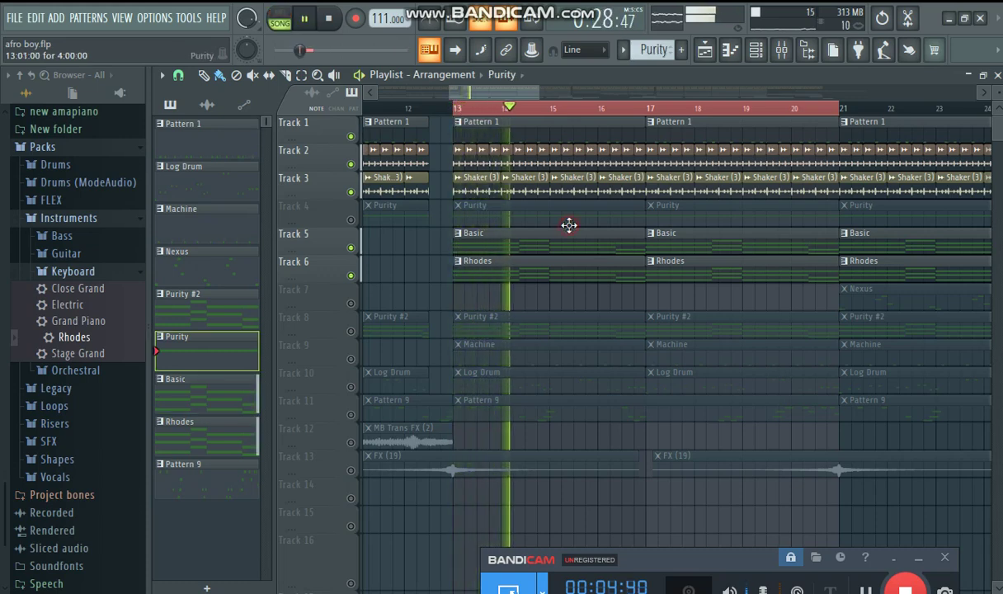
Open the Basic channel's Sytrus synth from the channel rack during playback and reposition its window to inspect the settings
{"action": "double_click", "coordinate": [569, 235]}
{"action": "left_click", "coordinate": [756, 51]}
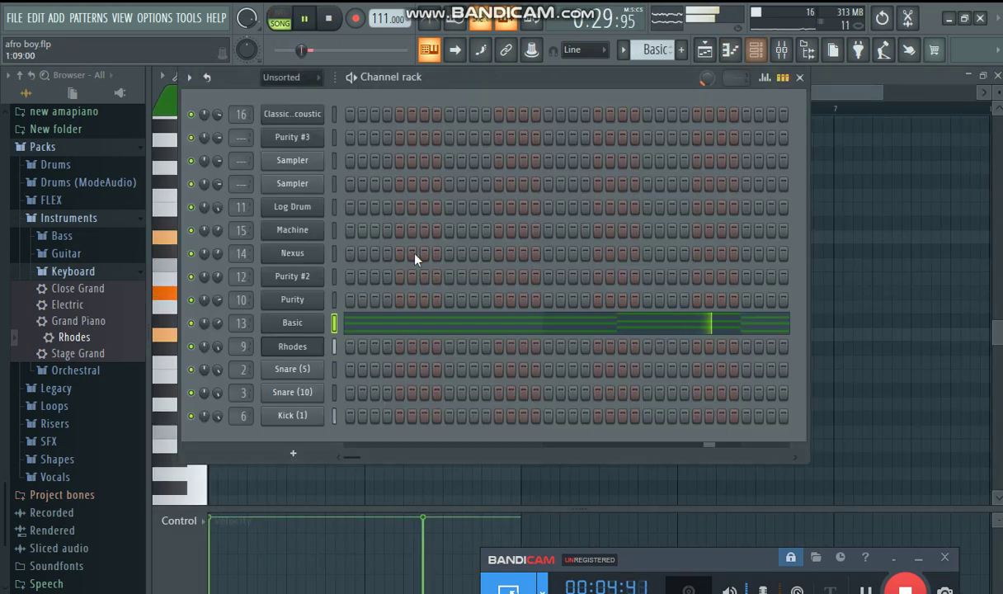
{"action": "left_click", "coordinate": [293, 323]}
{"action": "left_click_drag", "start_coordinate": [920, 256], "coordinate": [737, 249]}
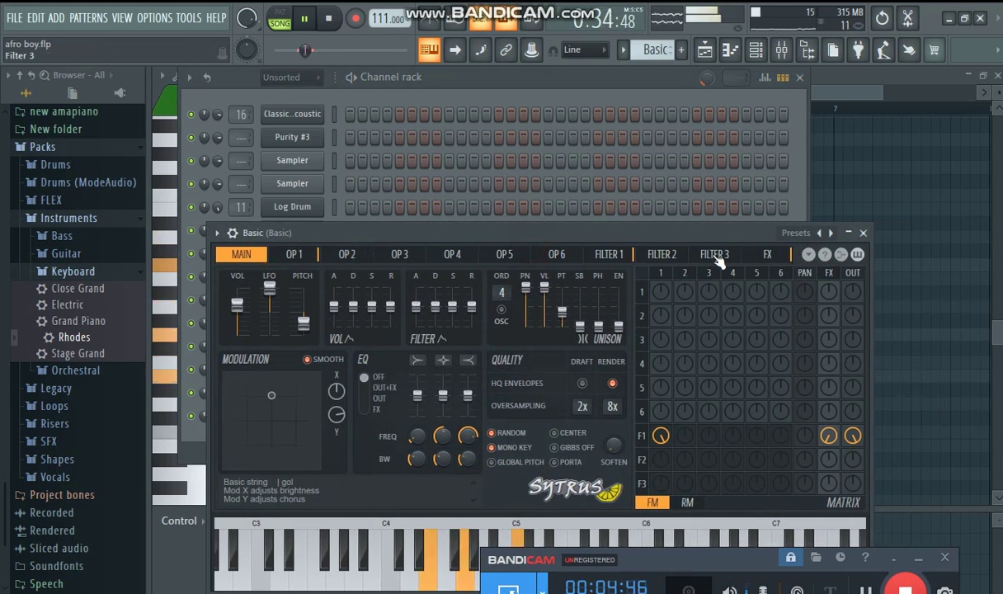
{"action": "left_click_drag", "start_coordinate": [662, 232], "coordinate": [632, 298]}
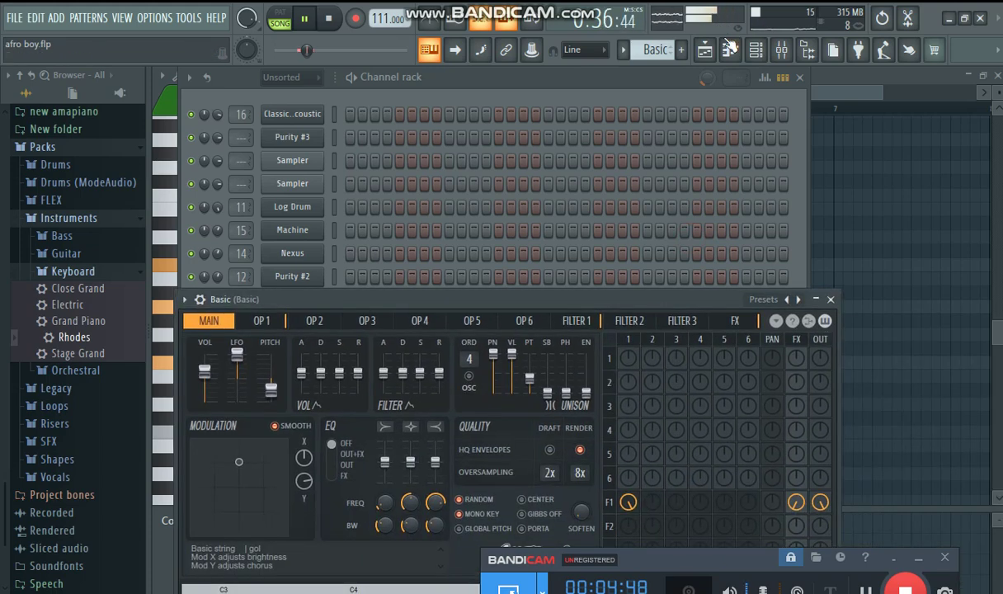
Return to the playlist, stop the song, and play the Track 4 Purity pattern on its own in the piano roll
{"action": "left_click", "coordinate": [706, 50]}
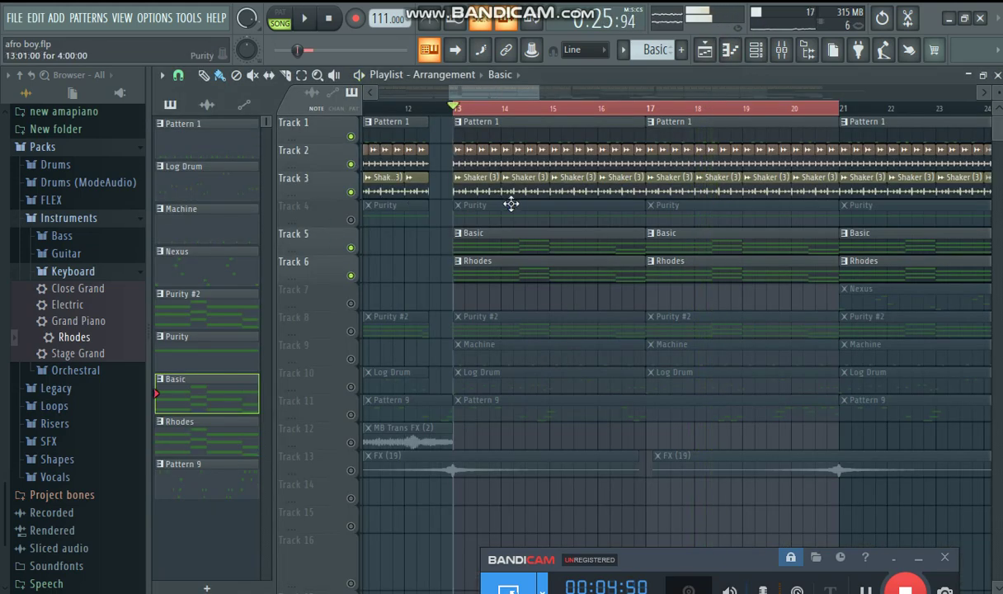
{"action": "double_click", "coordinate": [512, 204]}
{"action": "key", "text": "space"}
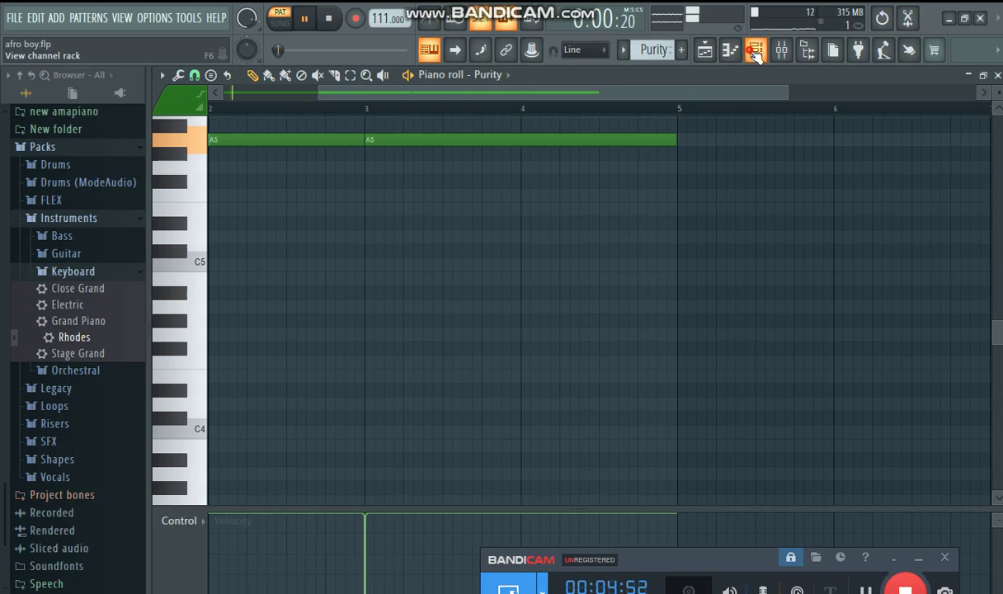
Open the Purity channel's instrument from the channel rack during playback and reposition its window to inspect the selected preset
{"action": "left_click", "coordinate": [706, 49]}
{"action": "left_click", "coordinate": [289, 302]}
{"action": "left_click_drag", "start_coordinate": [406, 158], "coordinate": [523, 108]}
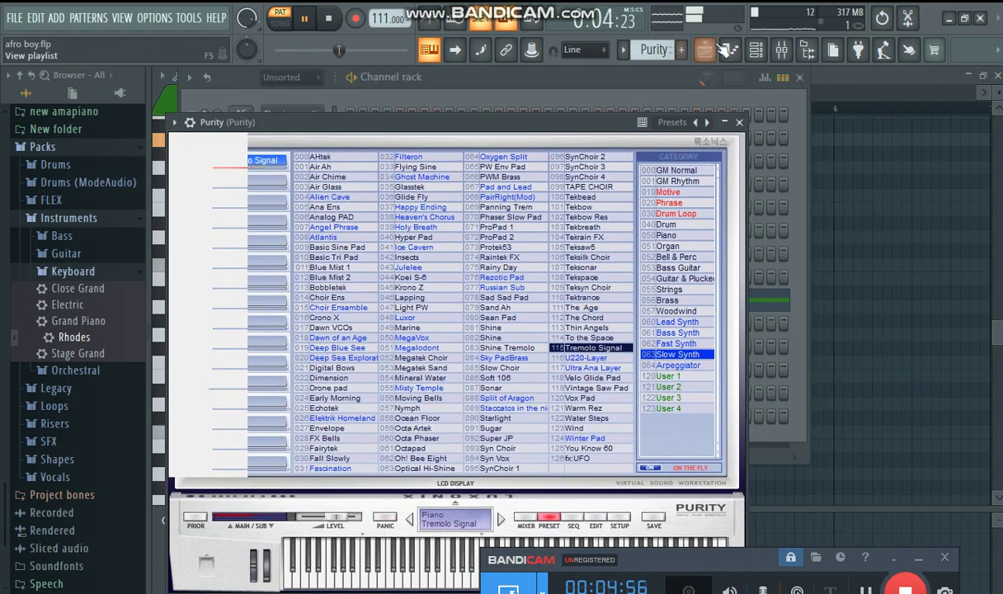
Return to the playlist, unmute Track 4, and play the section from bar 13 in song mode with Purity, Basic and Rhodes together
{"action": "left_click", "coordinate": [720, 51]}
{"action": "left_click", "coordinate": [351, 221]}
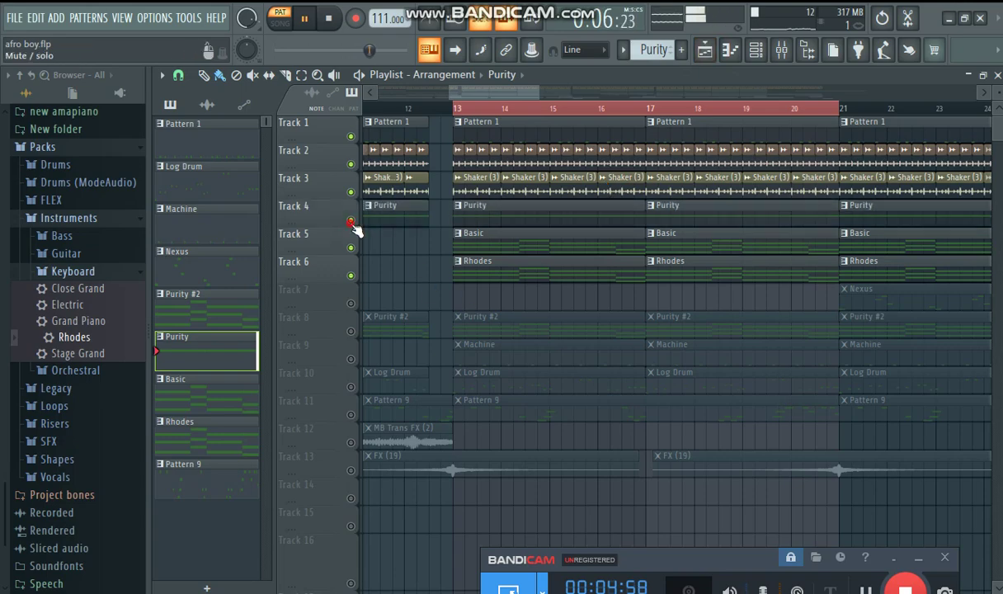
{"action": "key", "text": "space"}
{"action": "scroll", "coordinate": [466, 110], "scroll_direction": "down", "scroll_amount": 3}
{"action": "scroll", "coordinate": [477, 112], "scroll_direction": "up", "scroll_amount": 2}
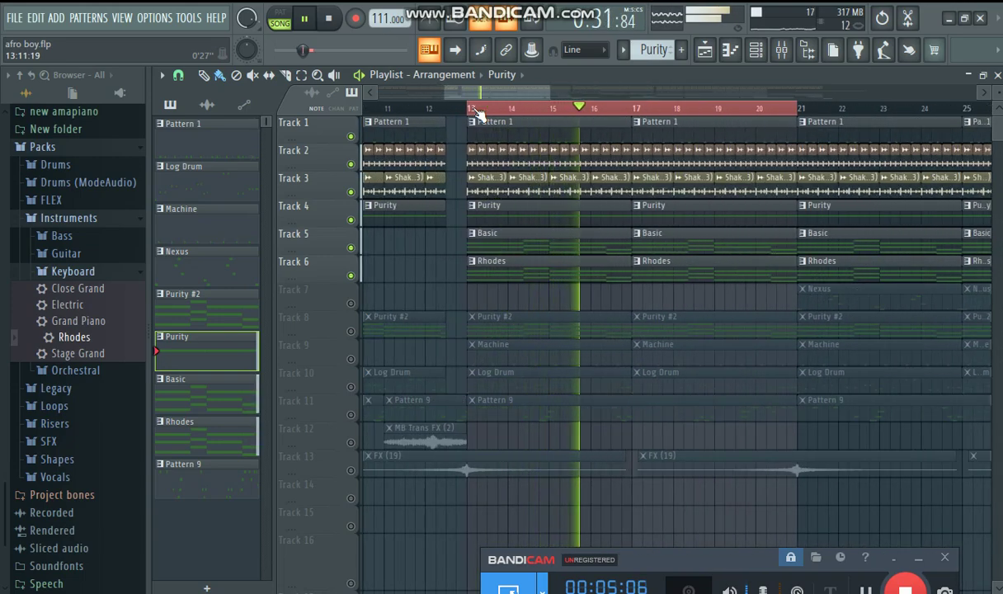
{"action": "scroll", "coordinate": [477, 111], "scroll_direction": "up", "scroll_amount": 2}
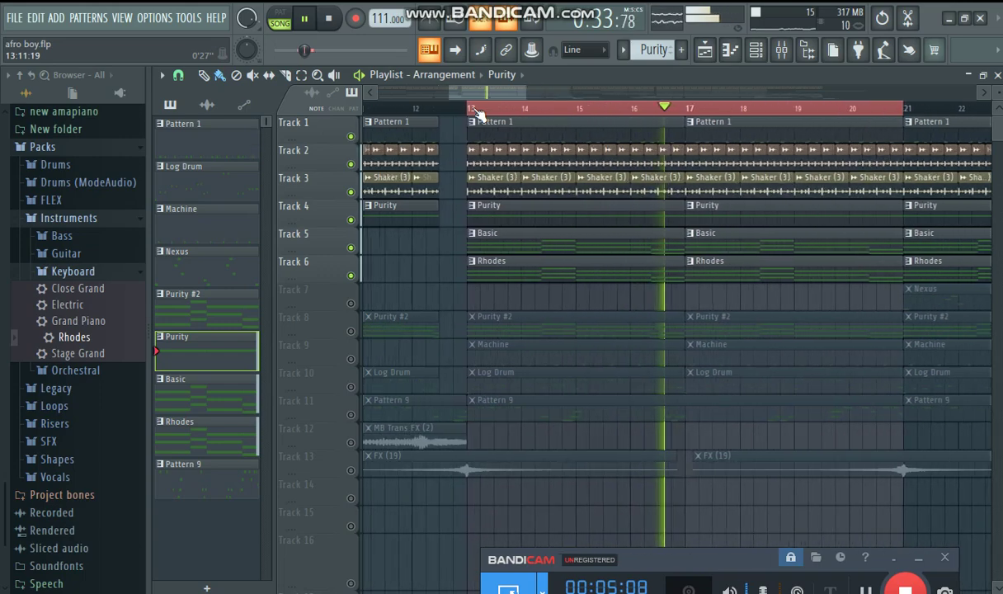
{"action": "scroll", "coordinate": [477, 112], "scroll_direction": "down", "scroll_amount": 3}
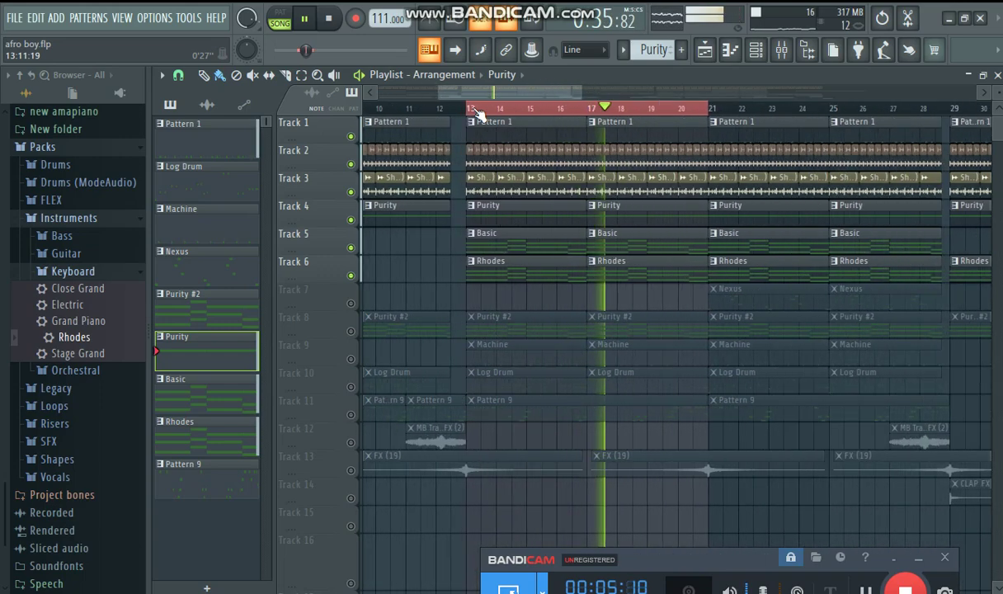
{"action": "scroll", "coordinate": [477, 111], "scroll_direction": "up", "scroll_amount": 3}
{"action": "scroll", "coordinate": [477, 112], "scroll_direction": "down", "scroll_amount": 4}
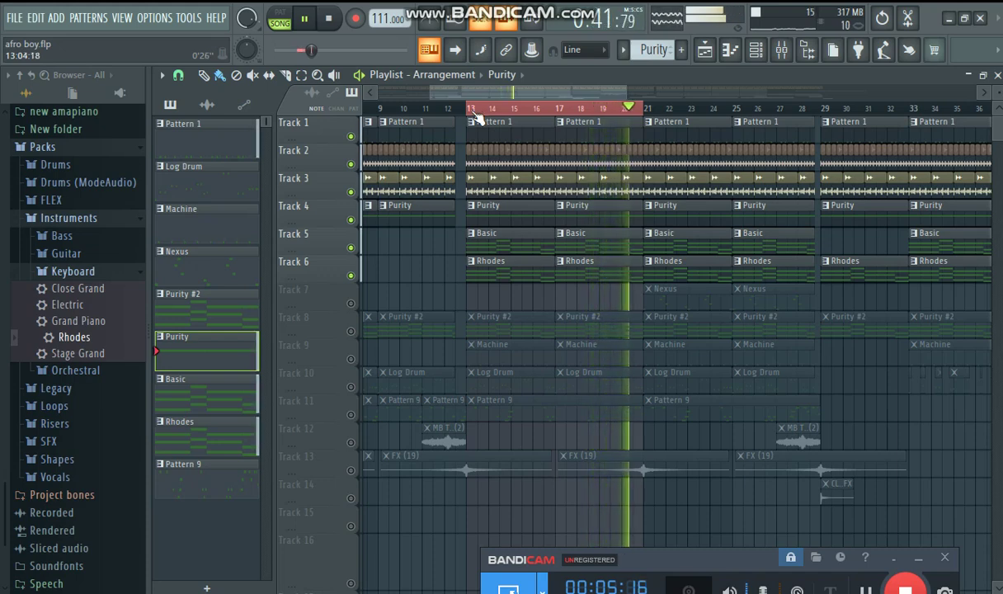
{"action": "left_click", "coordinate": [476, 112]}
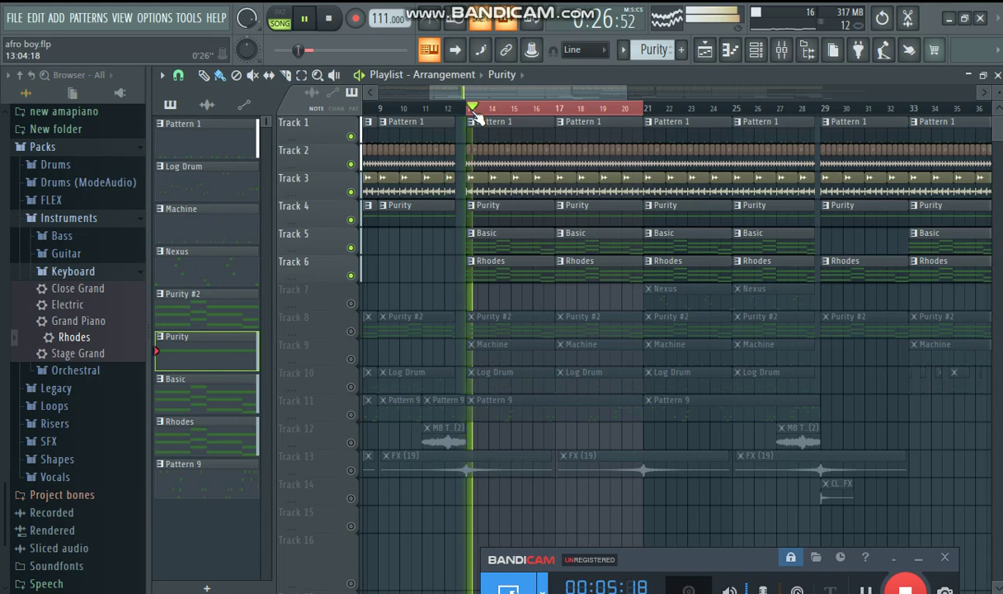
{"action": "key", "text": "space"}
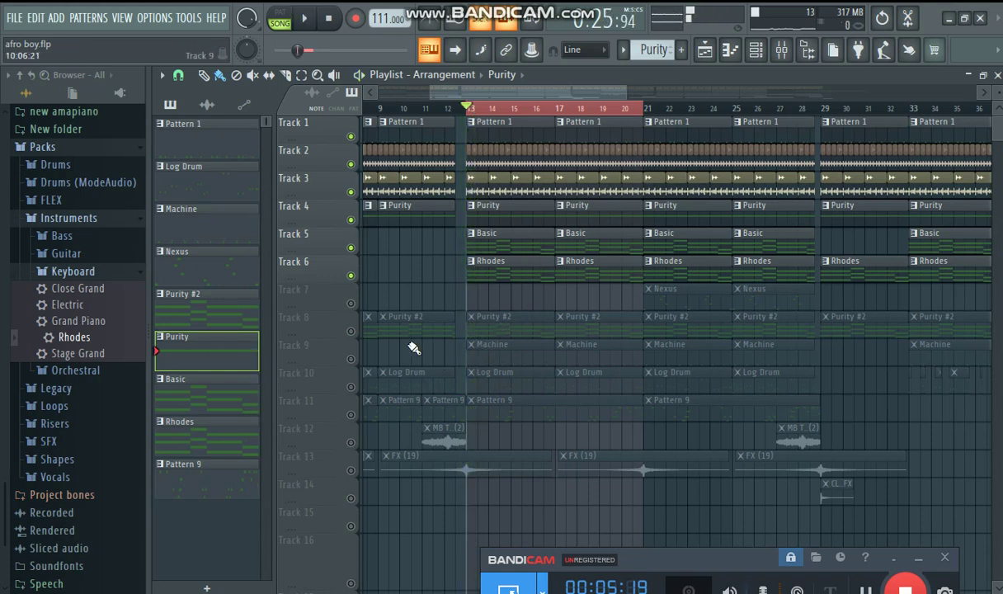
Unmute Track 8 and play its Purity #2 pattern on its own in the piano roll
{"action": "left_click", "coordinate": [350, 331]}
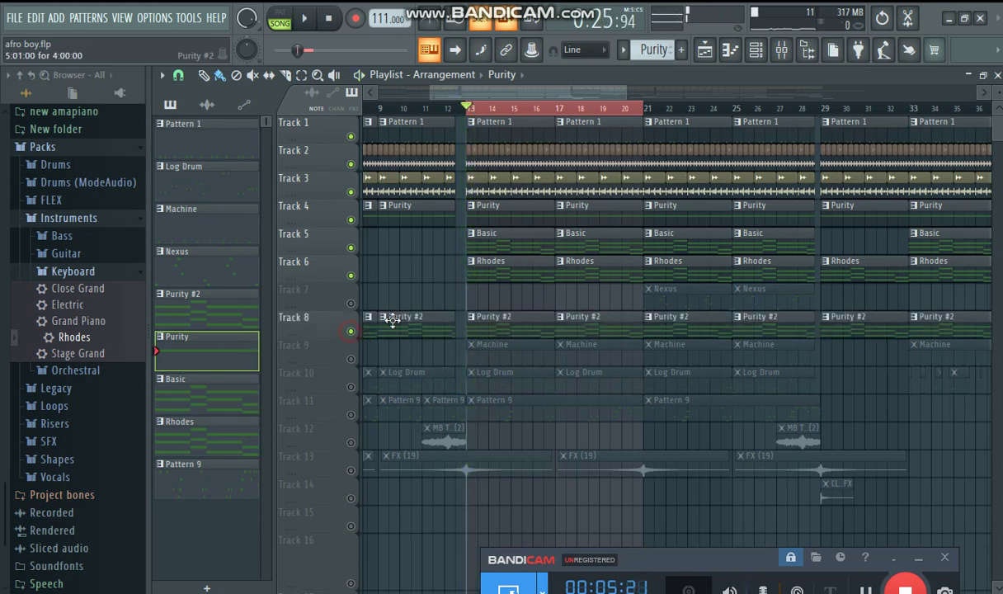
{"action": "double_click", "coordinate": [542, 321]}
{"action": "key", "text": "space"}
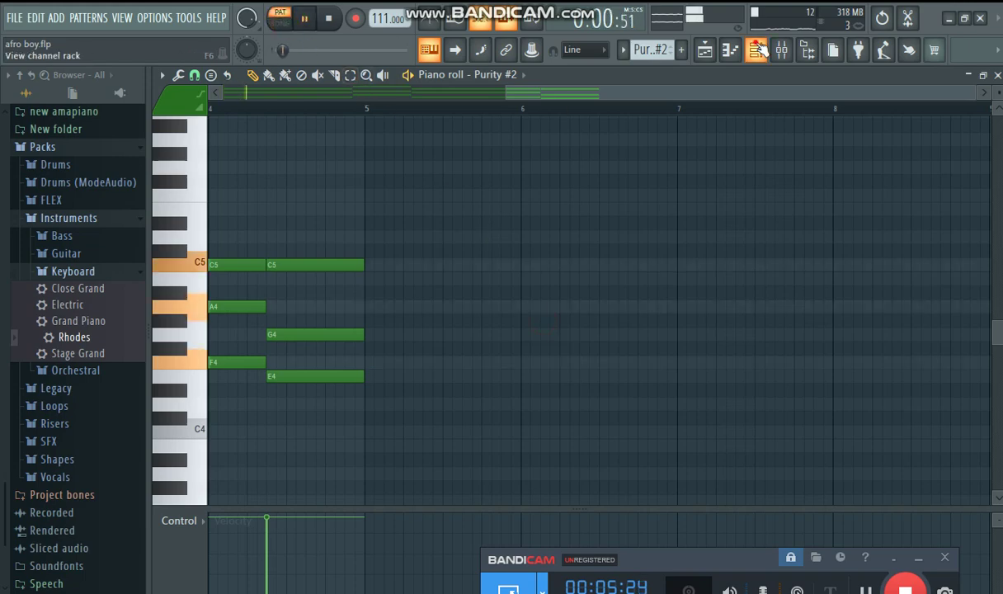
Inspect the Purity #2 channel's instrument preset and the Fruity parametric EQ 2 on its mixer track
{"action": "left_click", "coordinate": [756, 49]}
{"action": "left_click", "coordinate": [295, 281]}
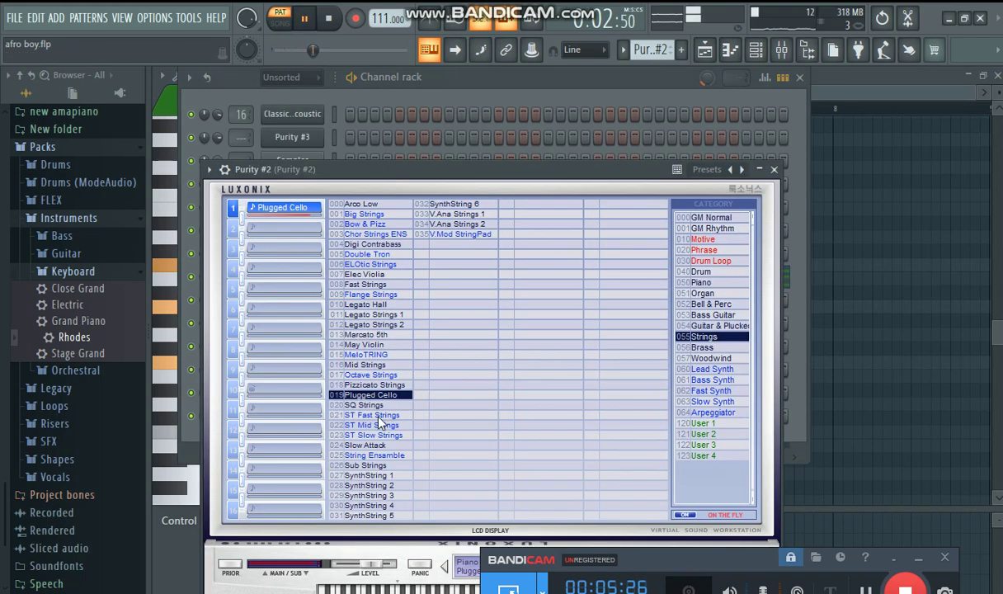
{"action": "left_click", "coordinate": [763, 49]}
{"action": "left_click", "coordinate": [780, 49]}
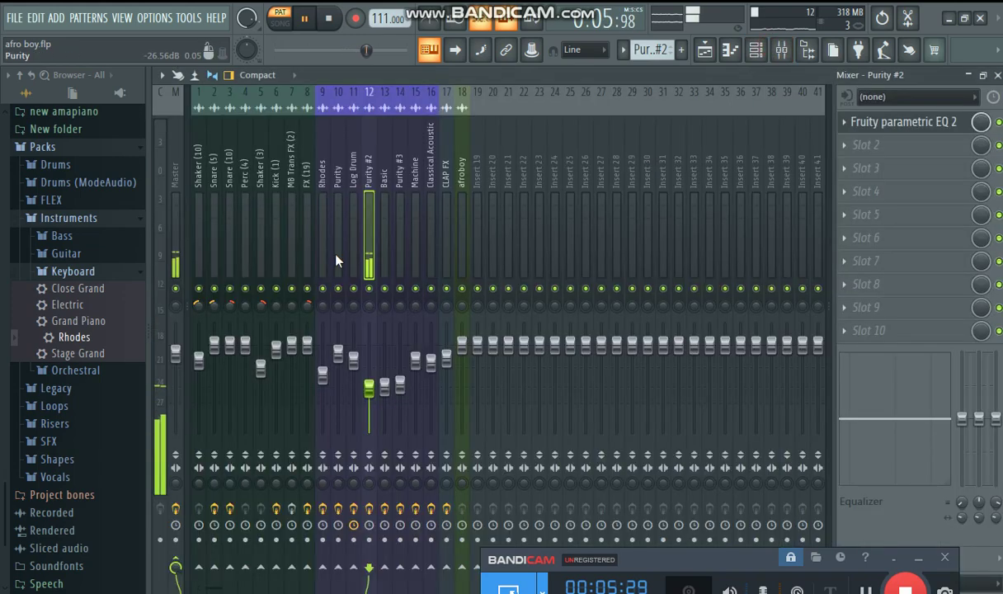
{"action": "left_click", "coordinate": [903, 124]}
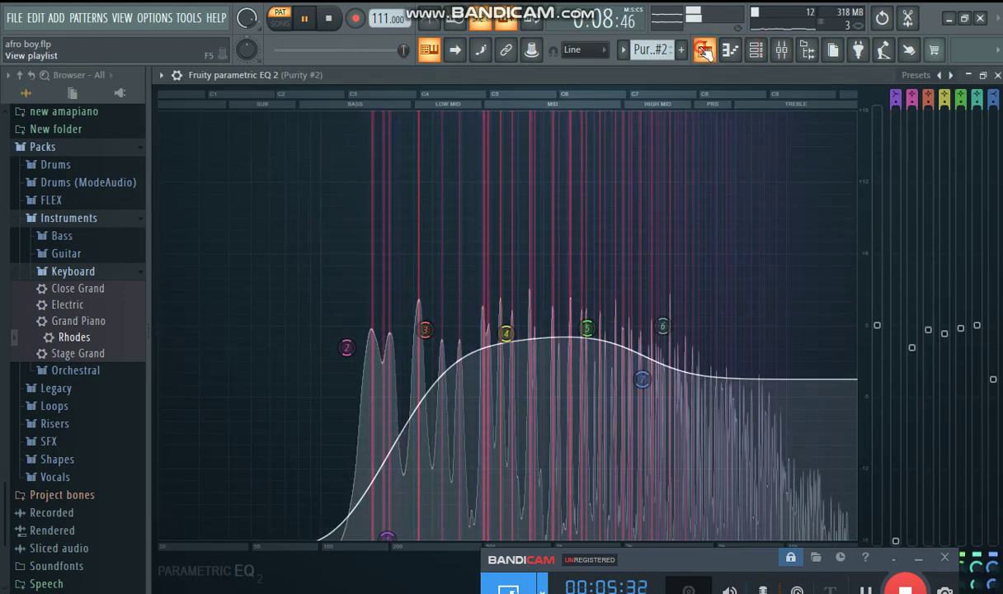
Return to the playlist, stop the pattern, and play the section from bar 13 in song mode with Purity #2 included
{"action": "left_click", "coordinate": [703, 51]}
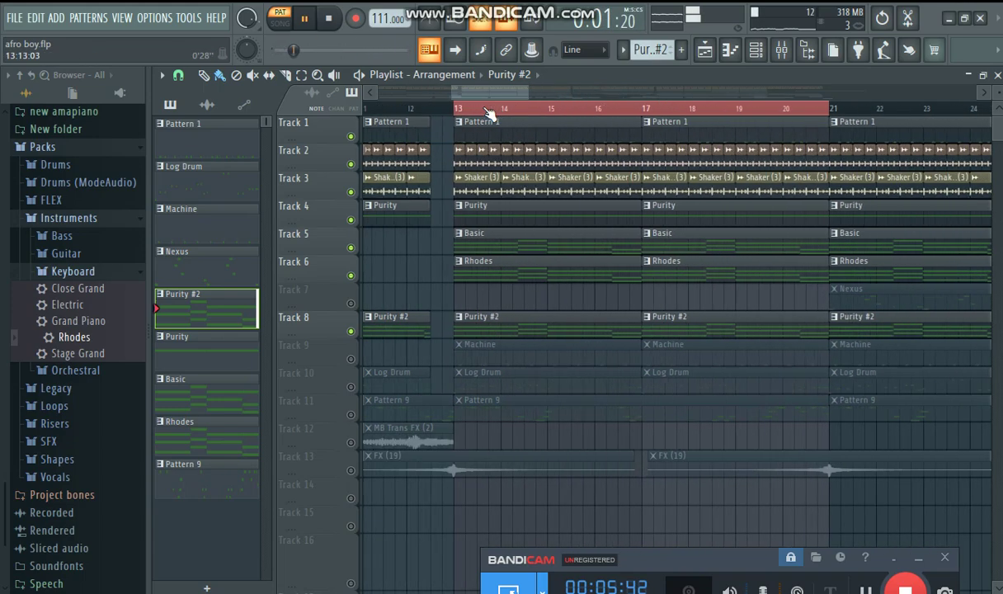
{"action": "scroll", "coordinate": [473, 112], "scroll_direction": "up", "scroll_amount": 3}
{"action": "scroll", "coordinate": [479, 113], "scroll_direction": "down", "scroll_amount": 3}
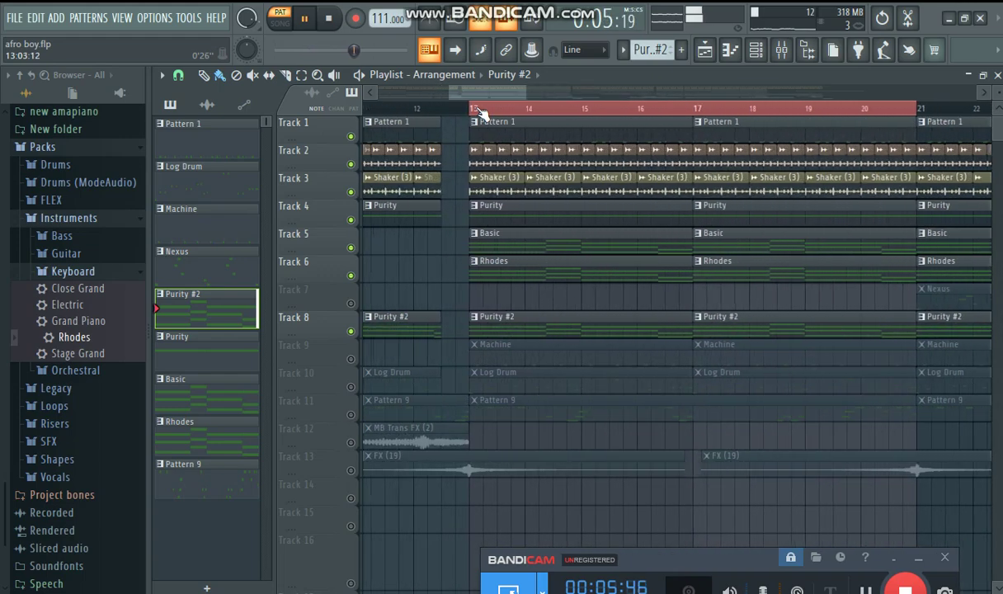
{"action": "scroll", "coordinate": [479, 113], "scroll_direction": "down", "scroll_amount": 2}
{"action": "scroll", "coordinate": [479, 112], "scroll_direction": "up", "scroll_amount": 5}
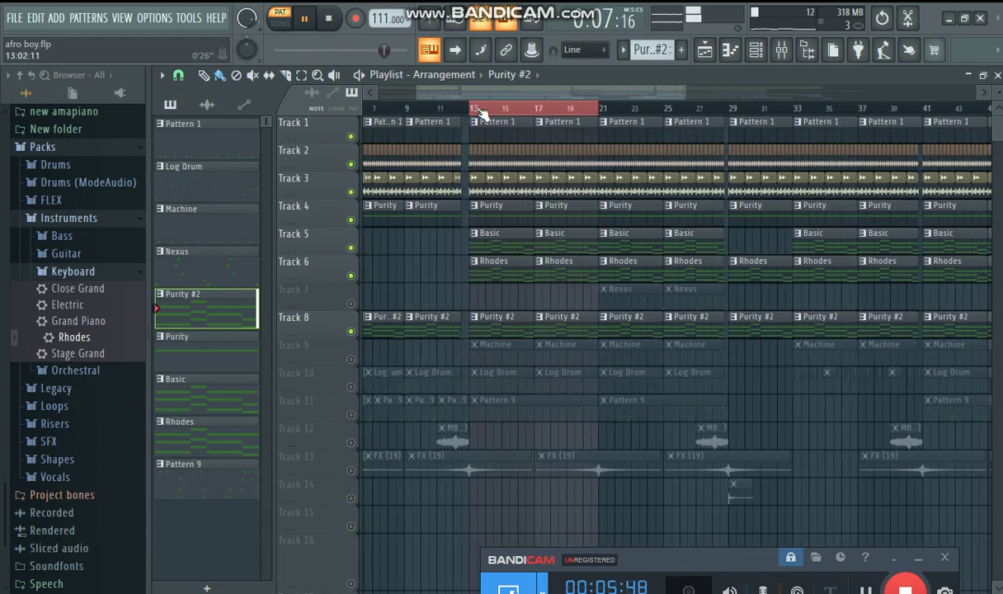
{"action": "scroll", "coordinate": [479, 113], "scroll_direction": "down", "scroll_amount": 1}
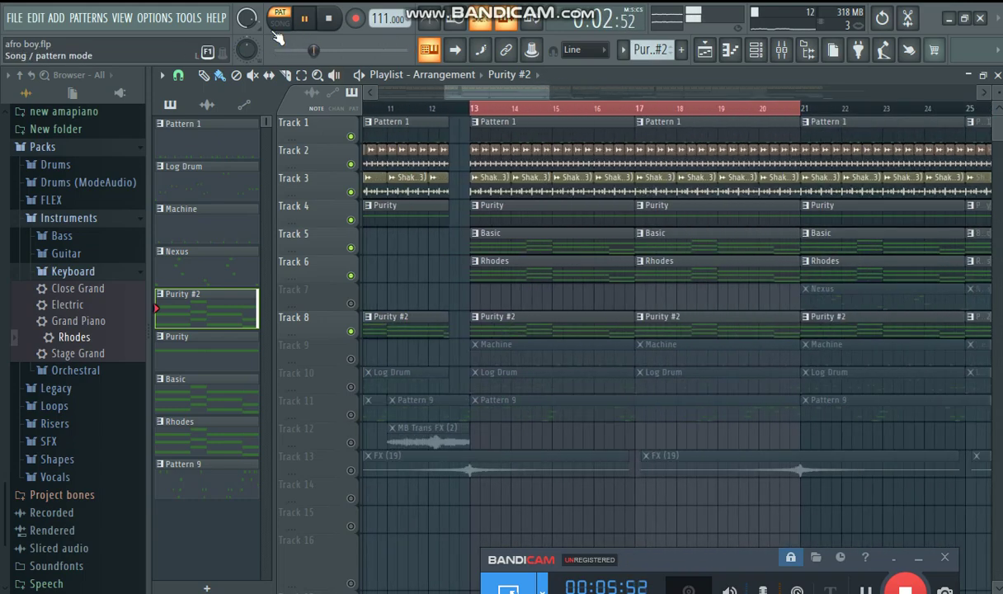
{"action": "scroll", "coordinate": [491, 117], "scroll_direction": "down", "scroll_amount": 3}
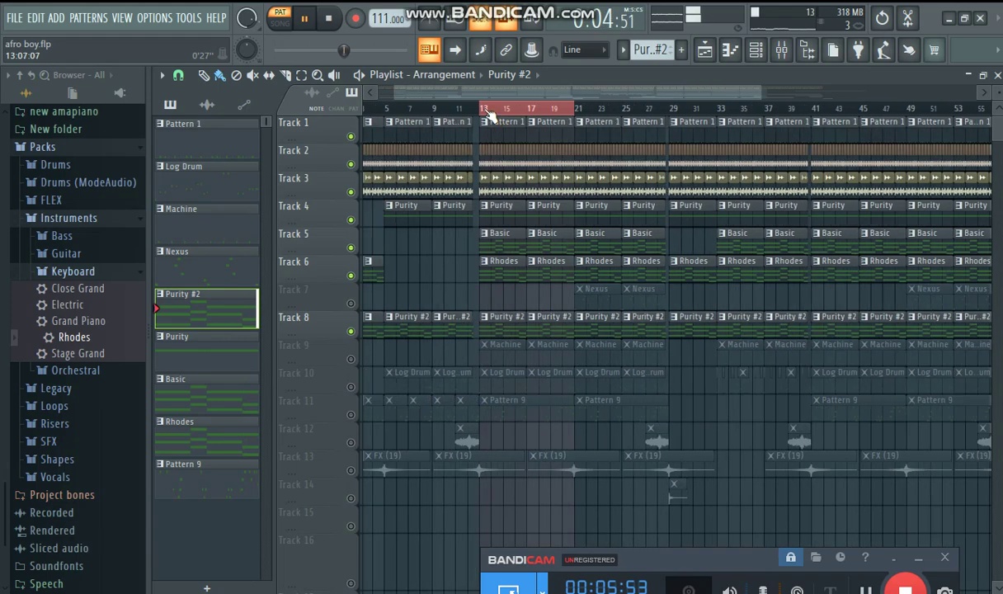
{"action": "scroll", "coordinate": [491, 116], "scroll_direction": "down", "scroll_amount": 4}
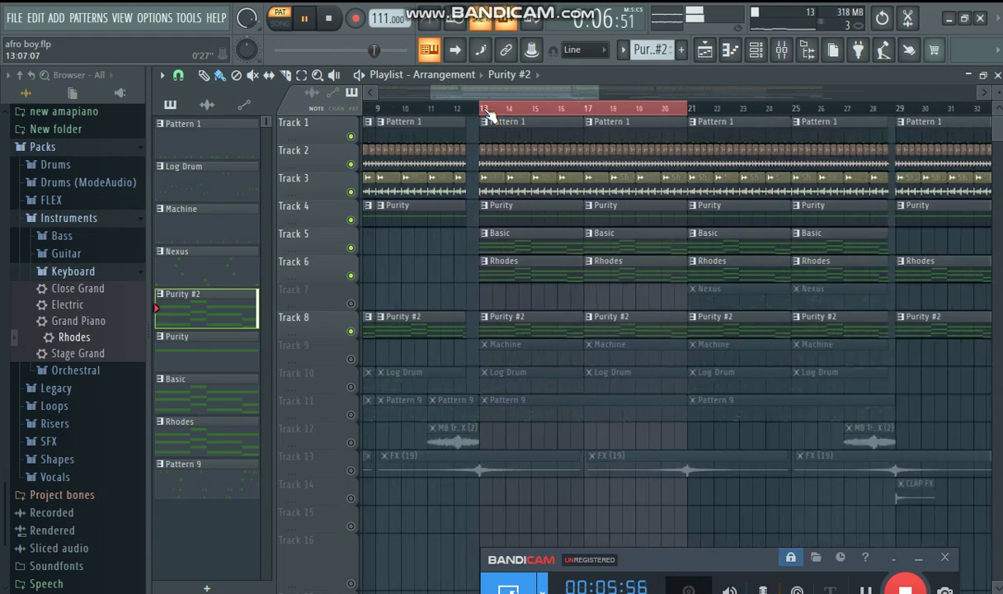
{"action": "scroll", "coordinate": [491, 117], "scroll_direction": "up", "scroll_amount": 5}
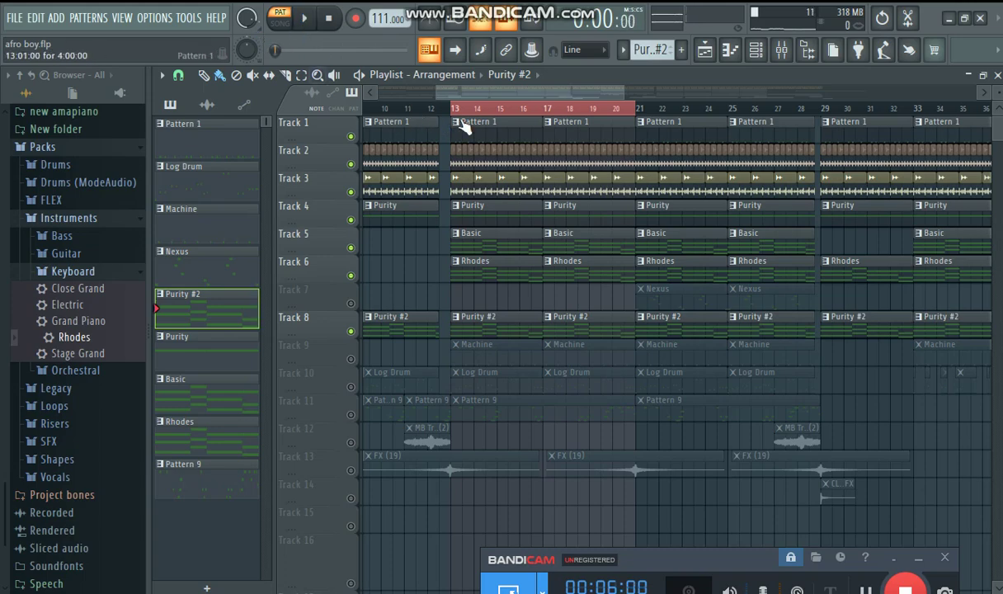
{"action": "scroll", "coordinate": [458, 119], "scroll_direction": "up", "scroll_amount": 3}
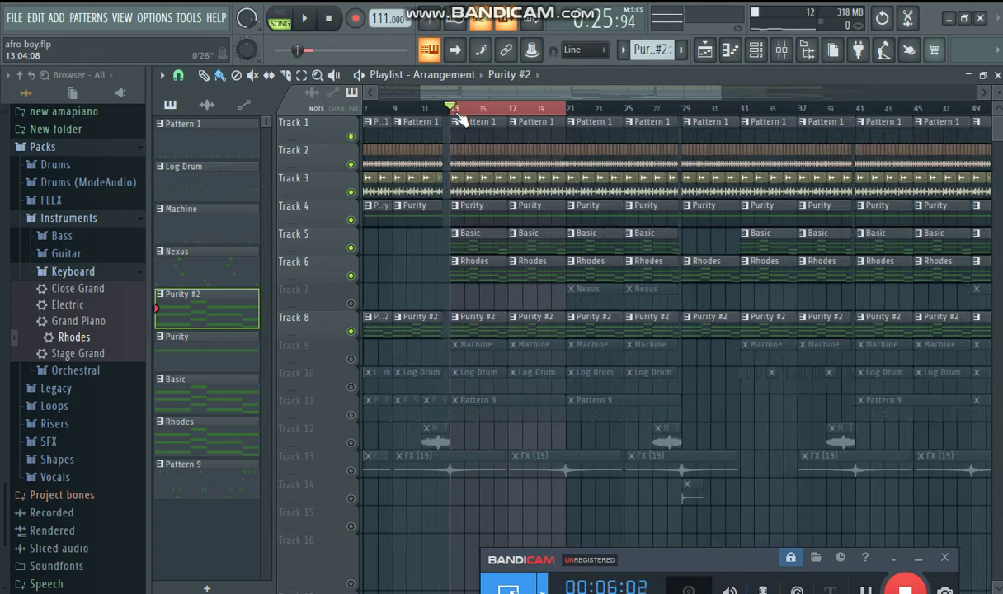
{"action": "scroll", "coordinate": [466, 120], "scroll_direction": "up", "scroll_amount": 2}
{"action": "key", "text": "space"}
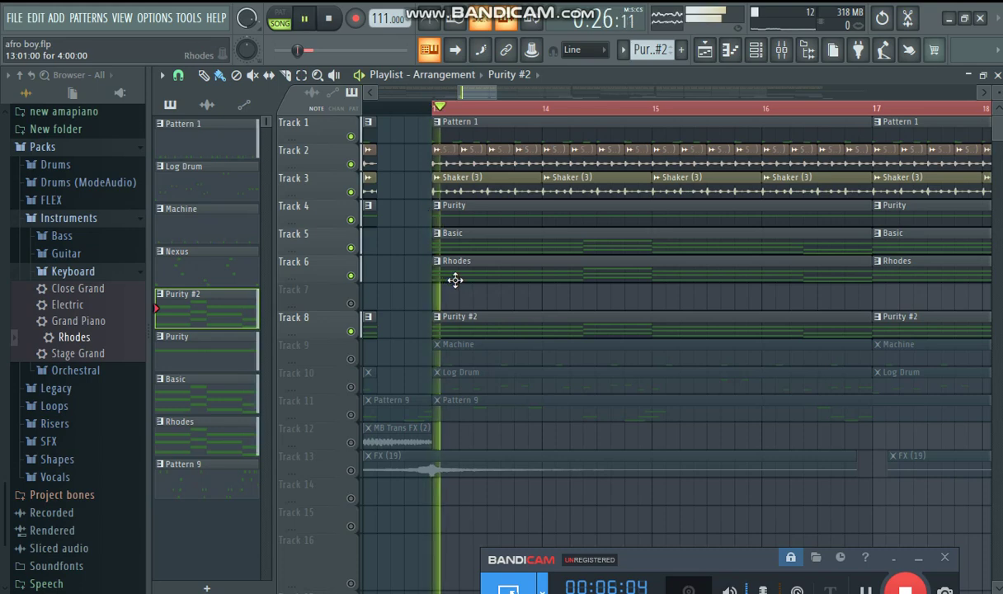
Stop the song and open the Track 9 Machine pattern in the piano roll to view its notes
{"action": "left_click", "coordinate": [481, 355]}
{"action": "double_click", "coordinate": [481, 355]}
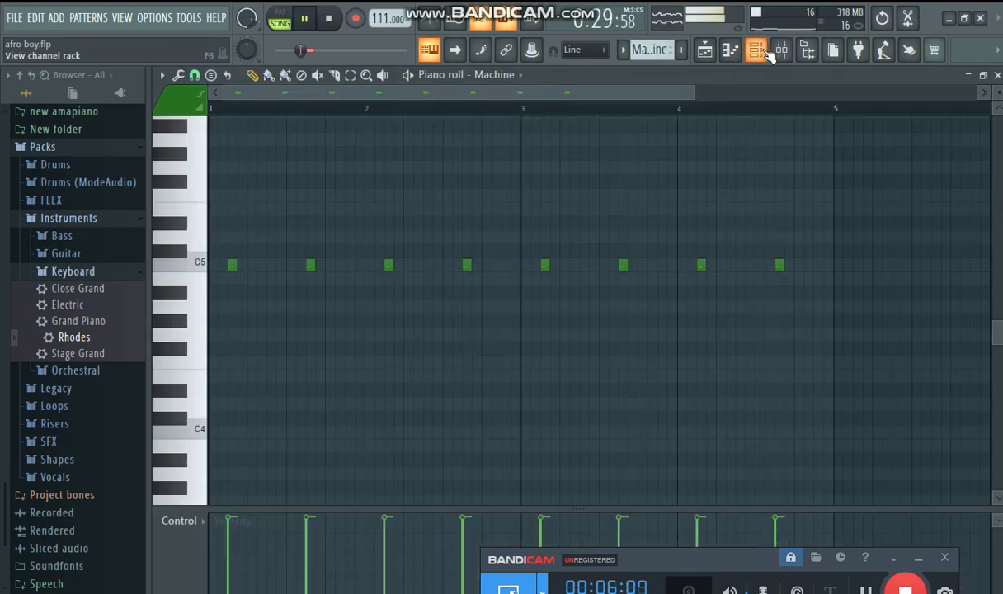
{"action": "left_click", "coordinate": [713, 53]}
{"action": "key", "text": "space"}
{"action": "double_click", "coordinate": [560, 354]}
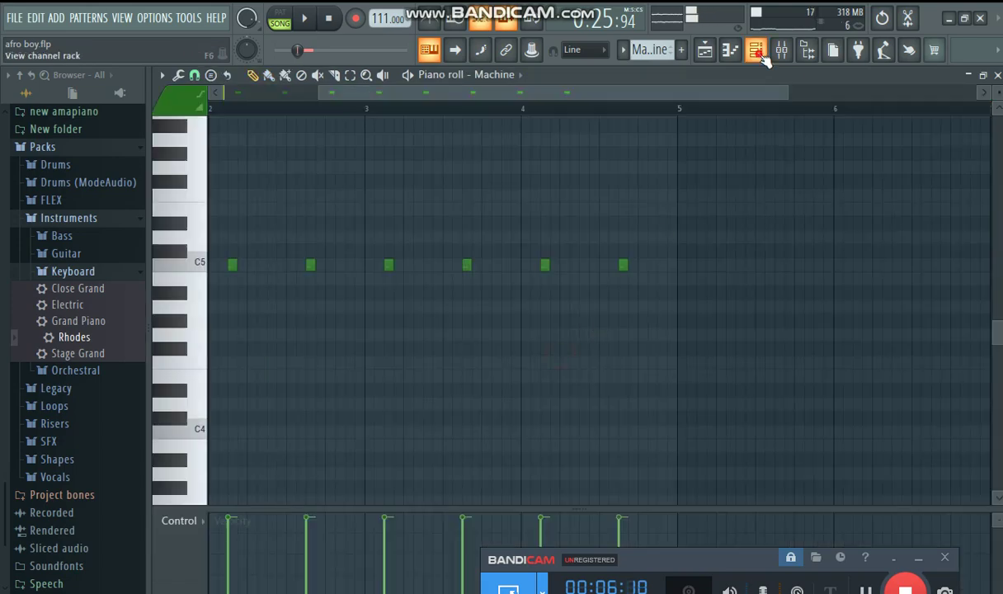
Open the Machine channel's Sytrus synth from the channel rack and bring up its preset list
{"action": "left_click", "coordinate": [760, 55]}
{"action": "left_click", "coordinate": [312, 233]}
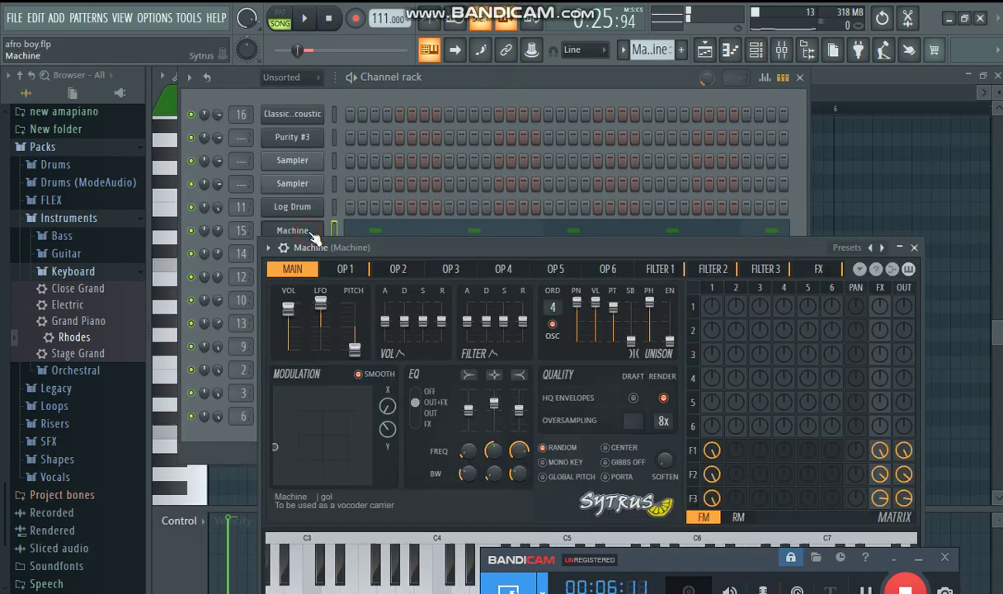
{"action": "left_click", "coordinate": [871, 248]}
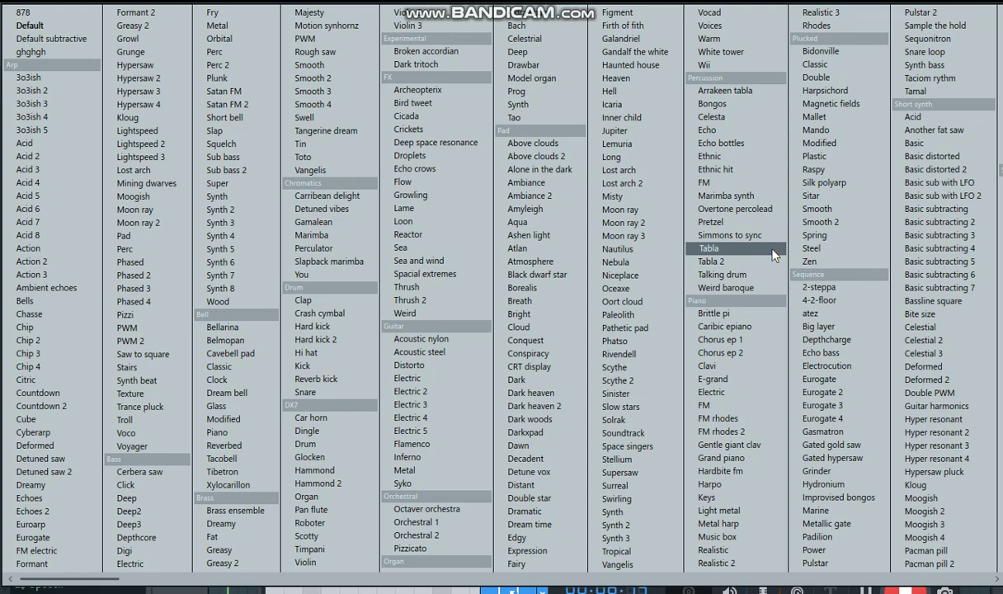
Look through the Sytrus preset list from the Percussion group across to the Synth string group
{"action": "key", "text": "Down"}
{"action": "key", "text": "Down"}
{"action": "key", "text": "Down"}
{"action": "key", "text": "Down"}
{"action": "key", "text": "Down"}
{"action": "key", "text": "Down"}
{"action": "key", "text": "Right"}
{"action": "key", "text": "Down"}
{"action": "key", "text": "Down"}
{"action": "key", "text": "Right"}
{"action": "key", "text": "Down"}
{"action": "key", "text": "Down"}
{"action": "key", "text": "Down"}
{"action": "key", "text": "Down"}
{"action": "key", "text": "Down"}
{"action": "key", "text": "Down"}
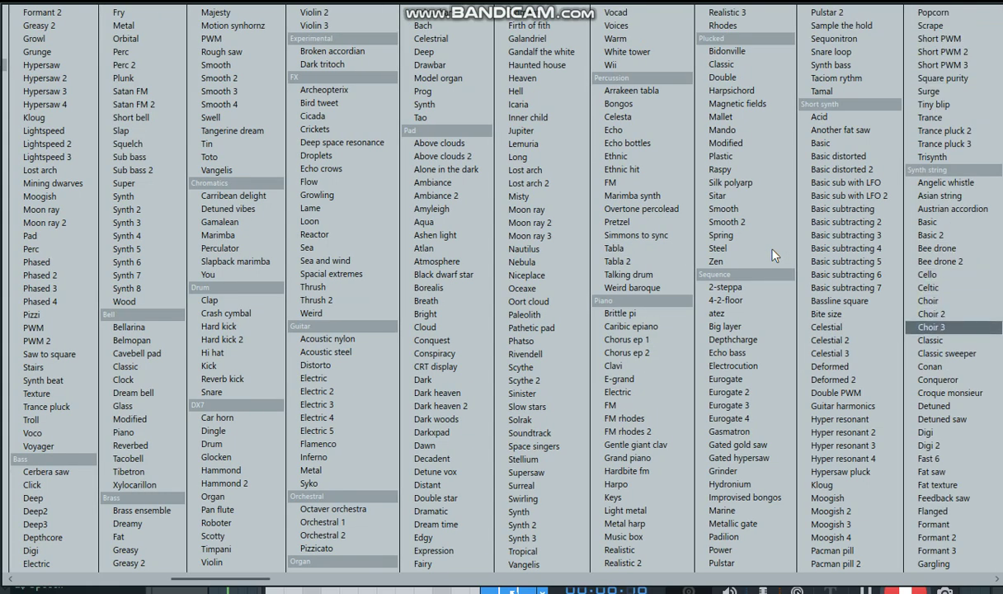
Cycle through the Sytrus presets beginning with C and examine the Vocoder carriers group where the Machine preset is listed
{"action": "key", "text": "c"}
{"action": "key", "text": "c"}
{"action": "key", "text": "c"}
{"action": "key", "text": "c"}
{"action": "key", "text": "c"}
{"action": "key", "text": "c"}
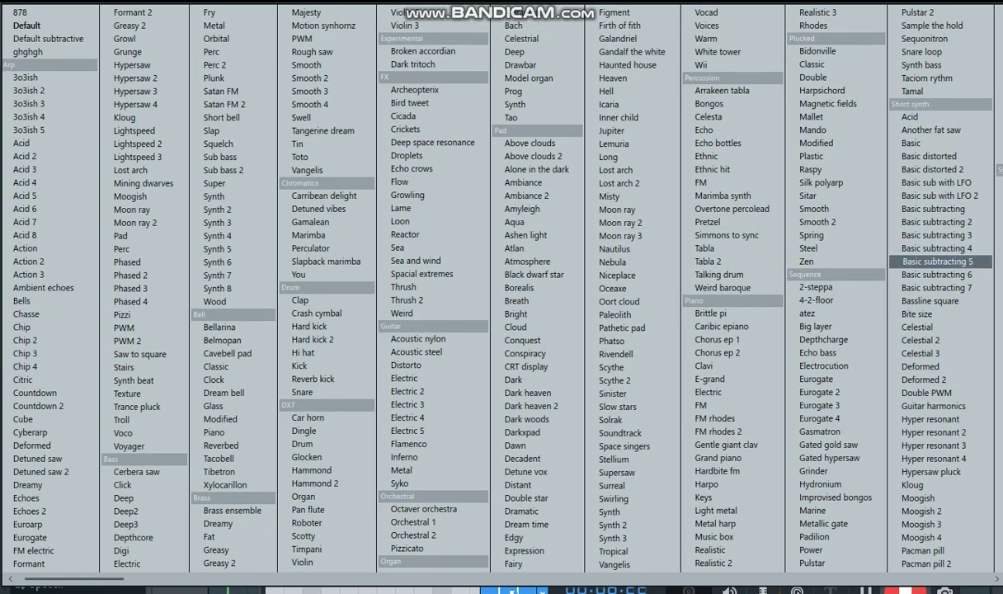
{"action": "key", "text": "c"}
{"action": "key", "text": "c"}
{"action": "key", "text": "c"}
{"action": "key", "text": "c"}
{"action": "key", "text": "c"}
{"action": "key", "text": "c"}
{"action": "key", "text": "c"}
{"action": "key", "text": "c"}
{"action": "key", "text": "c"}
{"action": "key", "text": "c"}
{"action": "key", "text": "c"}
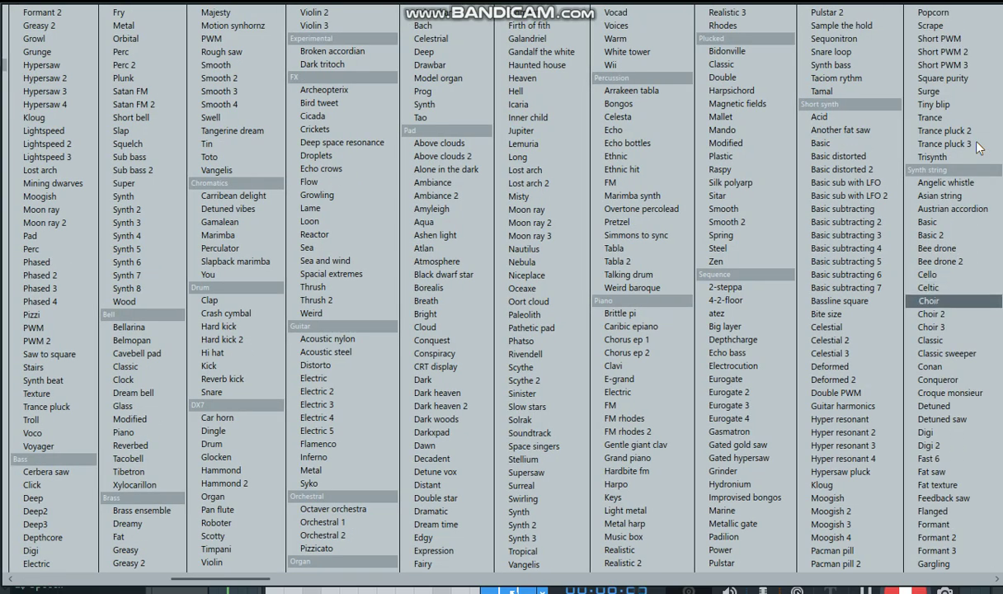
{"action": "key", "text": "Down"}
{"action": "key", "text": "Down"}
{"action": "key", "text": "Down"}
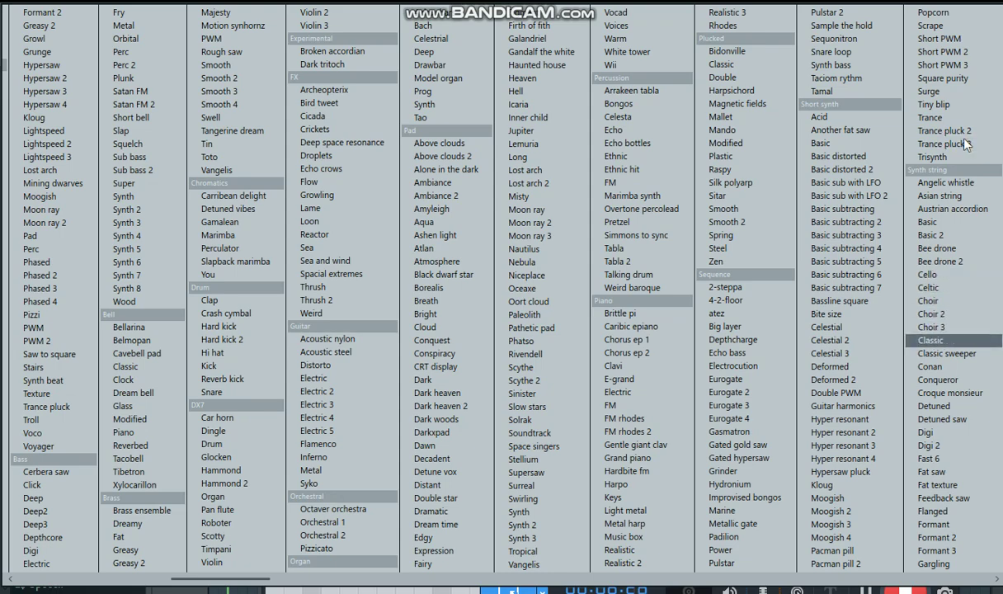
{"action": "key", "text": "c"}
{"action": "key", "text": "c"}
{"action": "key", "text": "c"}
{"action": "key", "text": "c"}
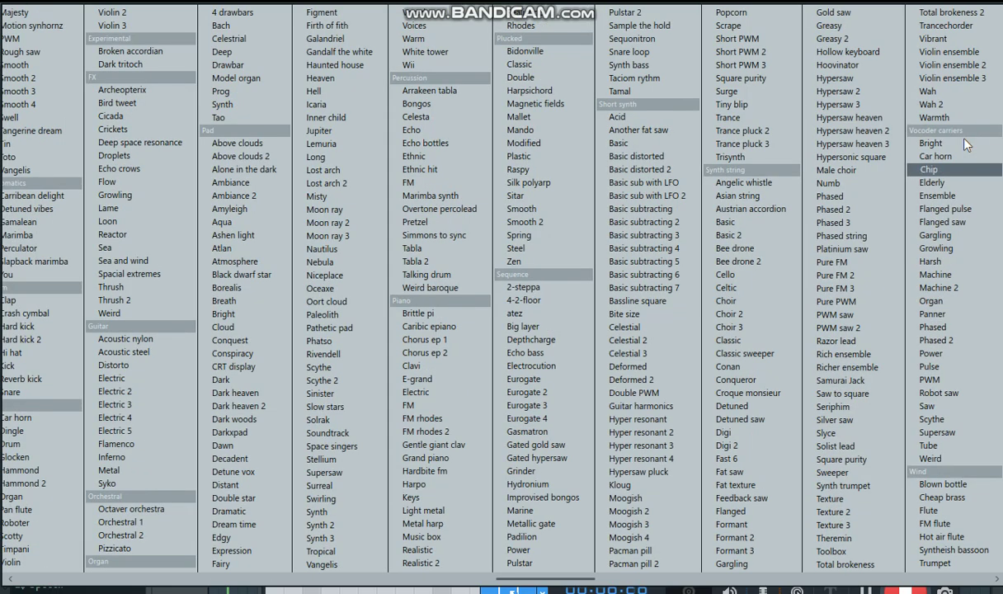
{"action": "key", "text": "c"}
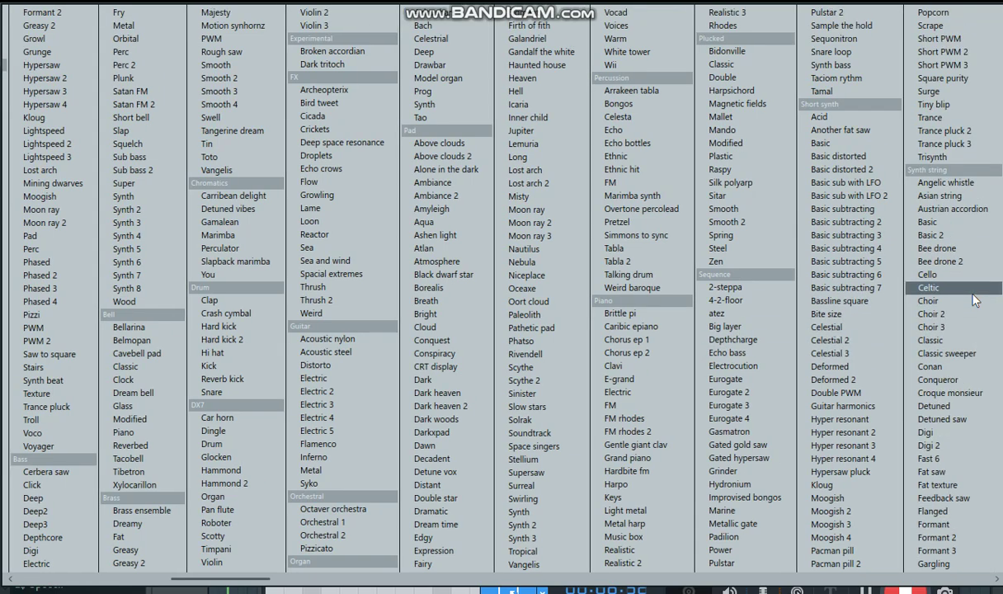
{"action": "key", "text": "c"}
{"action": "key", "text": "c"}
{"action": "key", "text": "c"}
{"action": "key", "text": "c"}
{"action": "key", "text": "c"}
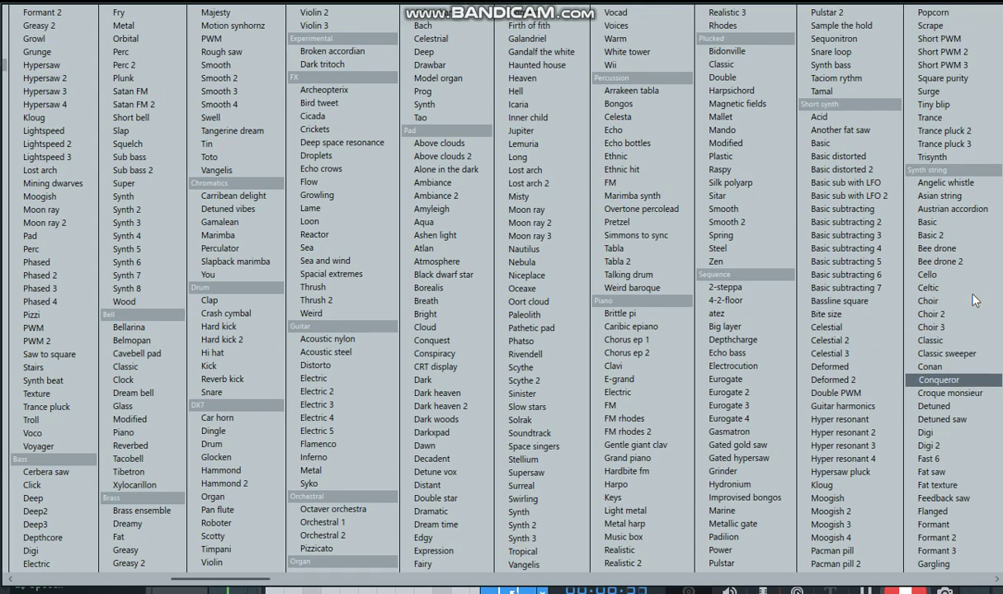
{"action": "key", "text": "c"}
{"action": "key", "text": "c"}
{"action": "key", "text": "c"}
{"action": "key", "text": "c"}
{"action": "key", "text": "c"}
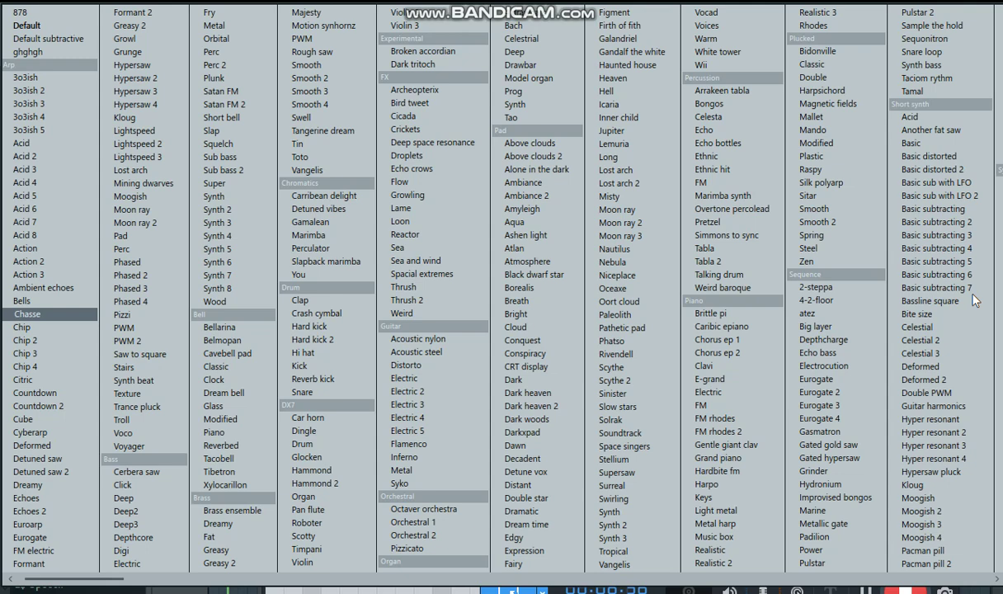
{"action": "key", "text": "c"}
{"action": "key", "text": "c"}
{"action": "key", "text": "c"}
{"action": "key", "text": "c"}
{"action": "key", "text": "c"}
{"action": "key", "text": "c"}
{"action": "key", "text": "c"}
{"action": "key", "text": "c"}
{"action": "key", "text": "c"}
{"action": "key", "text": "c"}
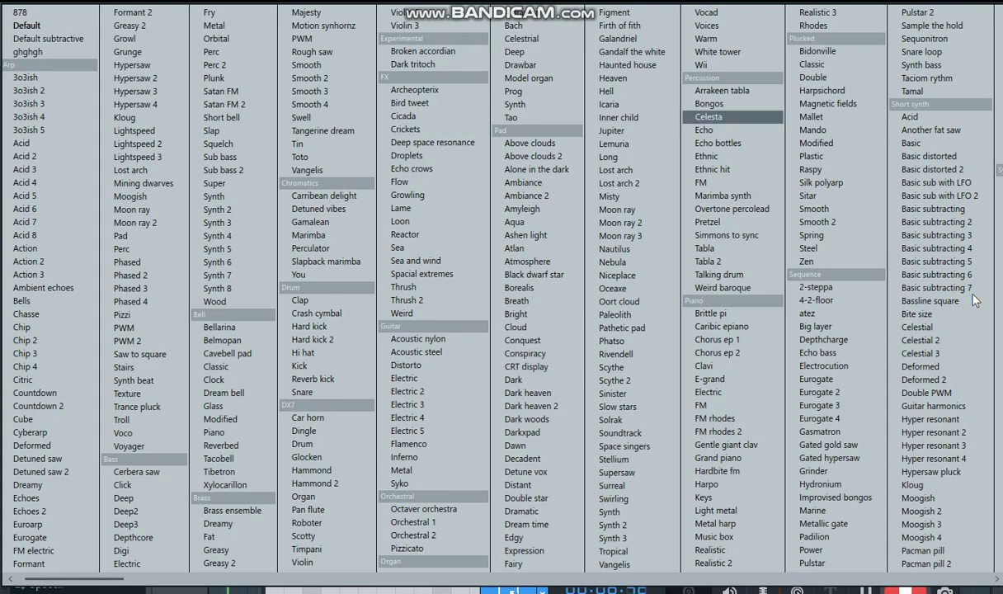
{"action": "key", "text": "c"}
{"action": "key", "text": "c"}
{"action": "key", "text": "c"}
{"action": "key", "text": "c"}
{"action": "key", "text": "c"}
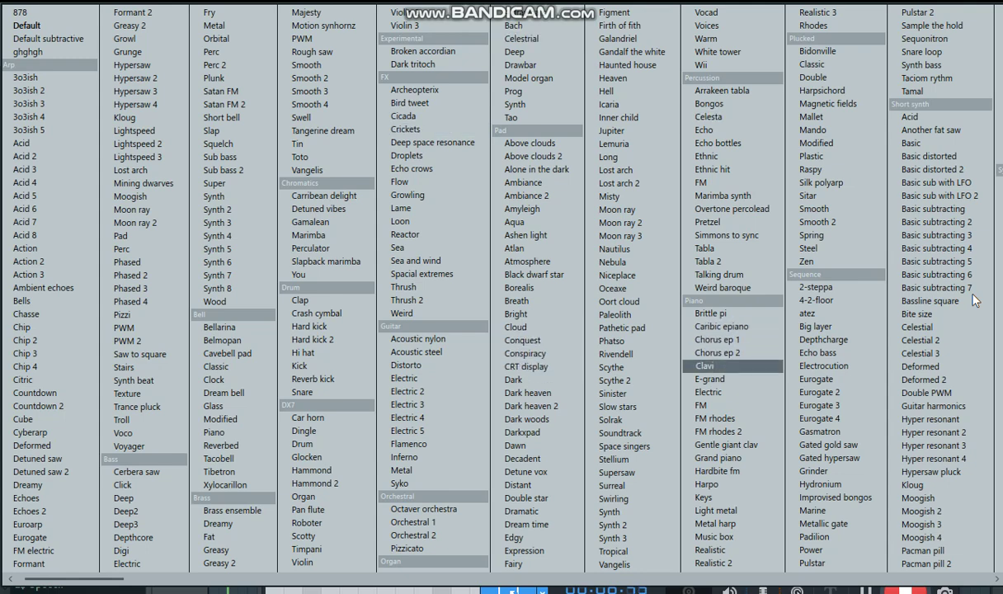
{"action": "key", "text": "c"}
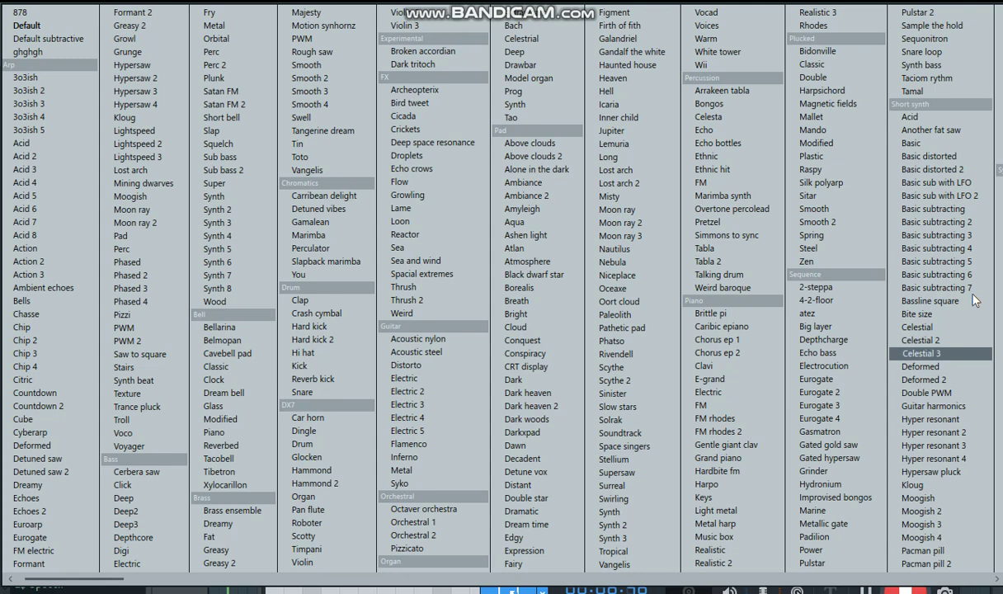
{"action": "key", "text": "c"}
{"action": "key", "text": "c"}
{"action": "key", "text": "c"}
{"action": "key", "text": "c"}
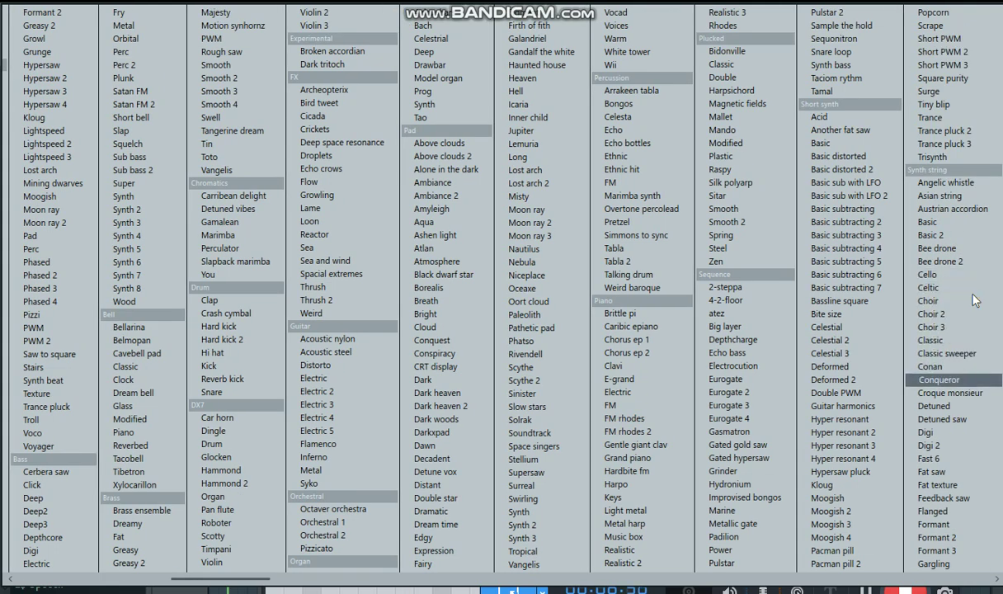
{"action": "key", "text": "c"}
{"action": "key", "text": "c"}
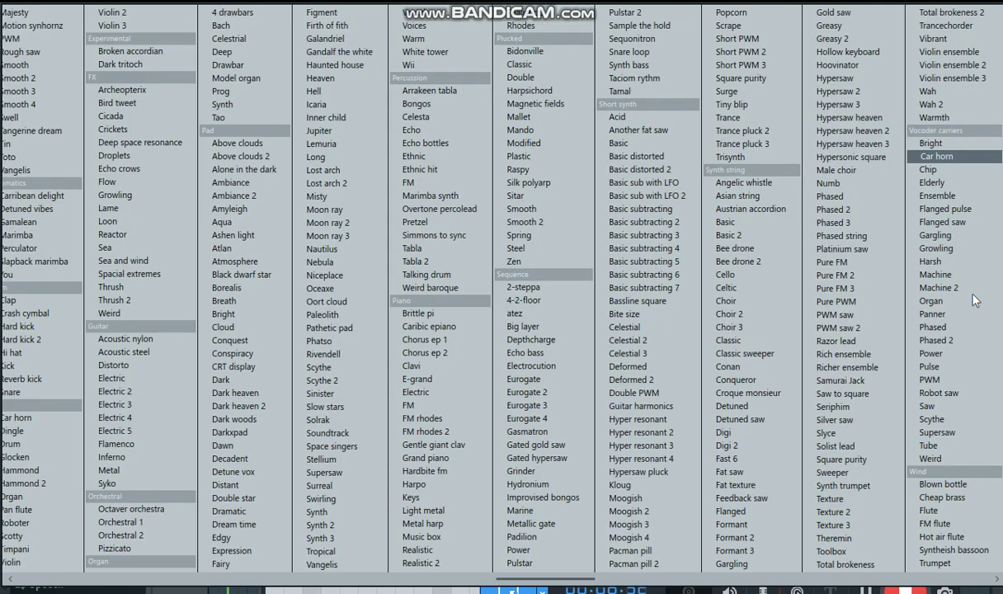
{"action": "key", "text": "c"}
{"action": "key", "text": "c"}
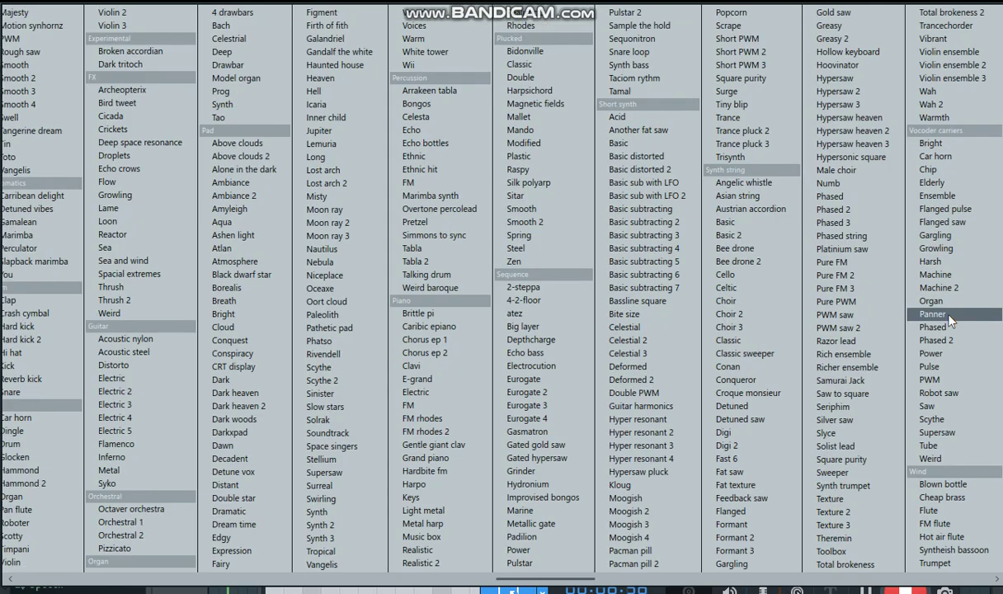
Close the preset list, bring the channel rack forward and play the song
{"action": "right_click", "coordinate": [574, 590]}
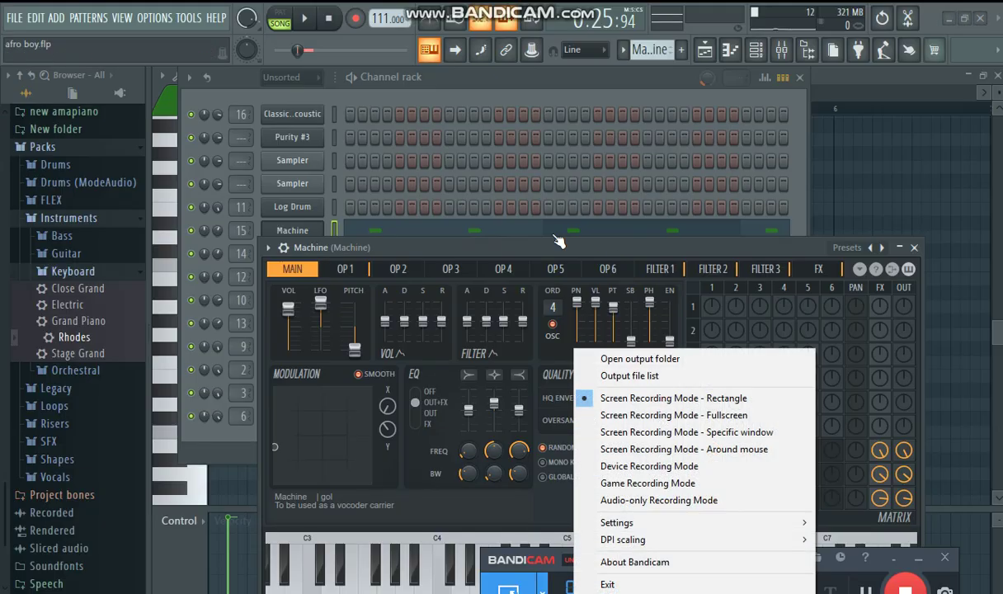
{"action": "left_click", "coordinate": [363, 99]}
{"action": "key", "text": "space"}
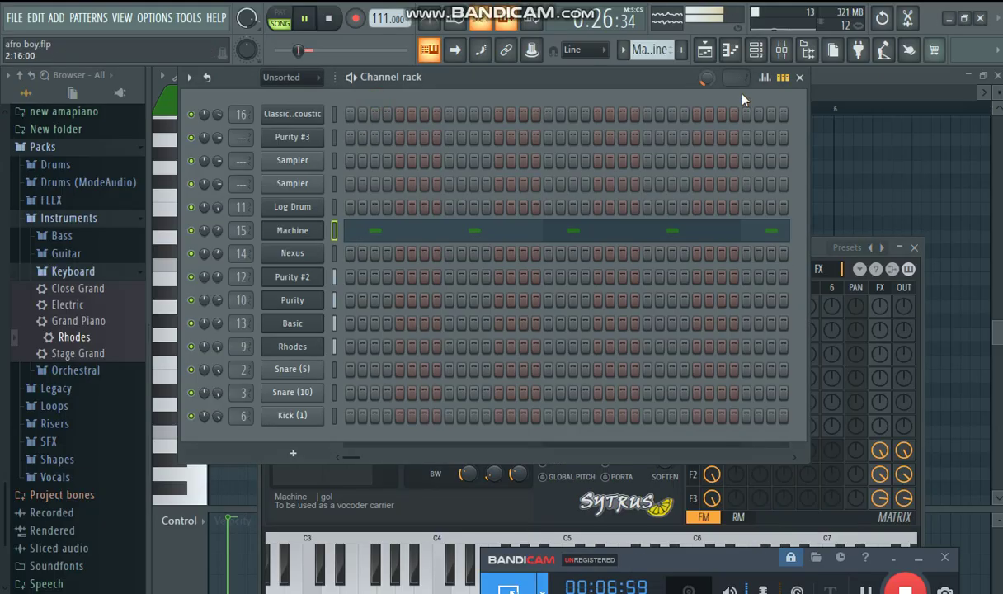
Stop the song at the playlist, unmute Track 9 and open its Machine pattern in the piano roll
{"action": "left_click", "coordinate": [705, 50]}
{"action": "key", "text": "space"}
{"action": "left_click", "coordinate": [352, 359]}
{"action": "double_click", "coordinate": [502, 356]}
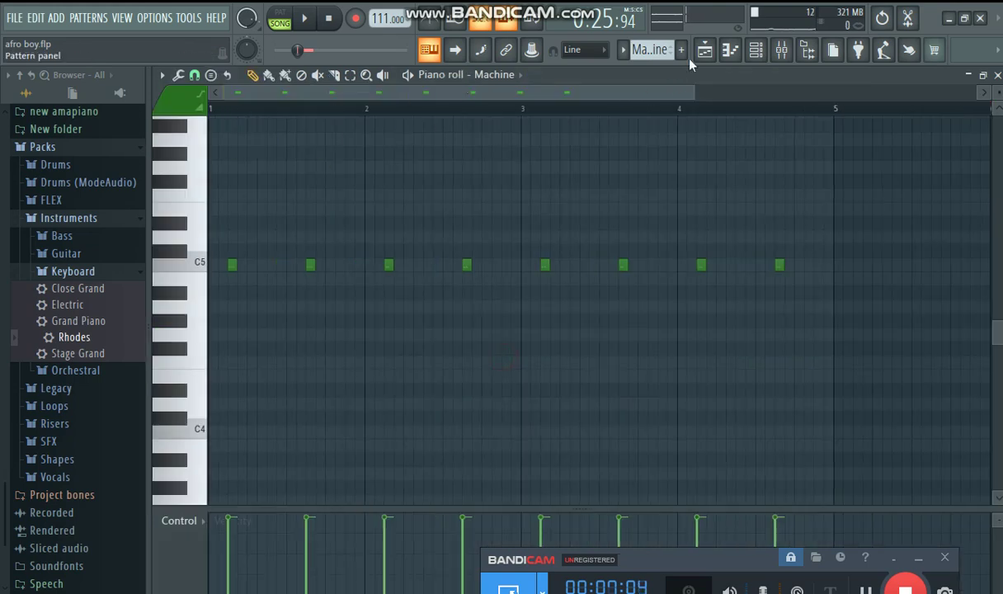
View the Track 5 Basic pattern's notes in the piano roll and return to the playlist
{"action": "key", "text": "F5"}
{"action": "double_click", "coordinate": [521, 230]}
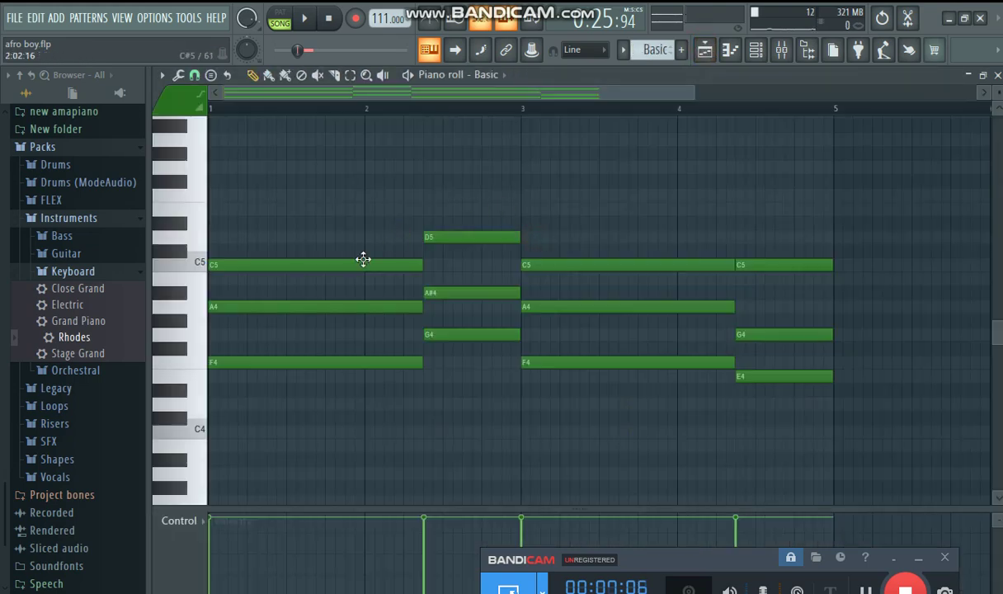
{"action": "left_click", "coordinate": [715, 49]}
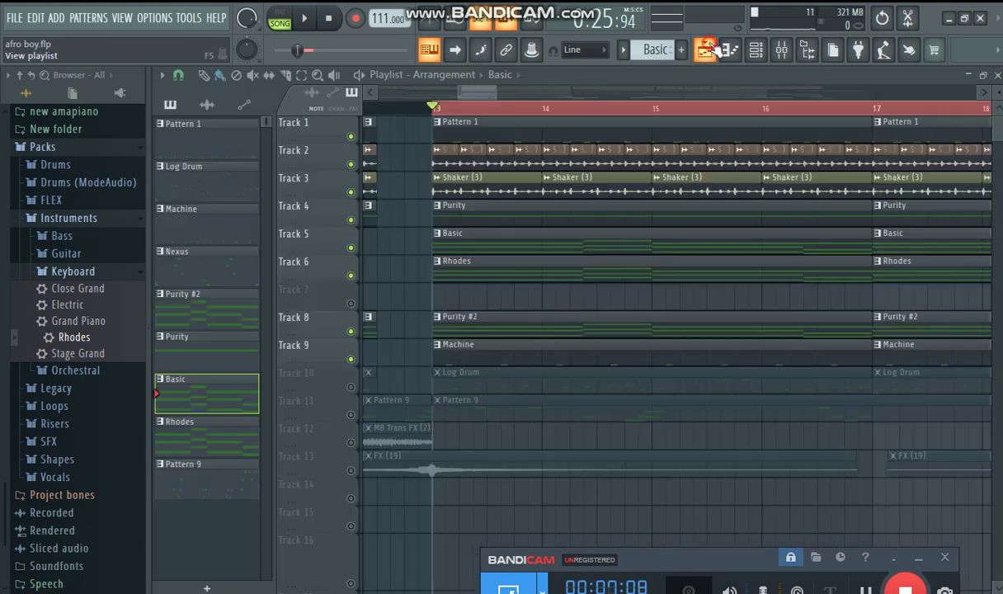
Open the Track 9 Machine pattern in the piano roll for a close view of its notes and play the song
{"action": "double_click", "coordinate": [506, 357]}
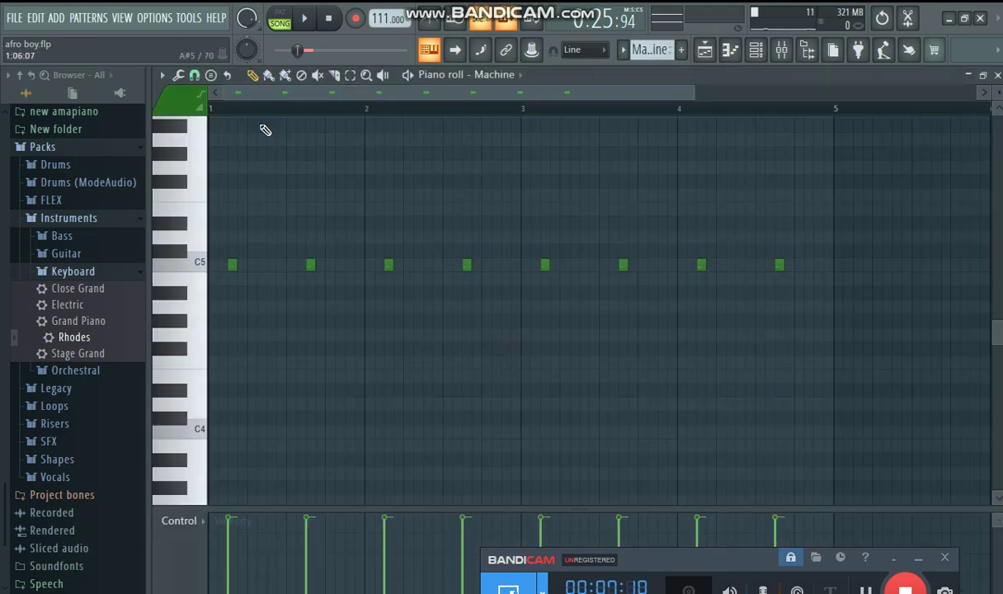
{"action": "scroll", "coordinate": [226, 113], "scroll_direction": "up", "scroll_amount": 4}
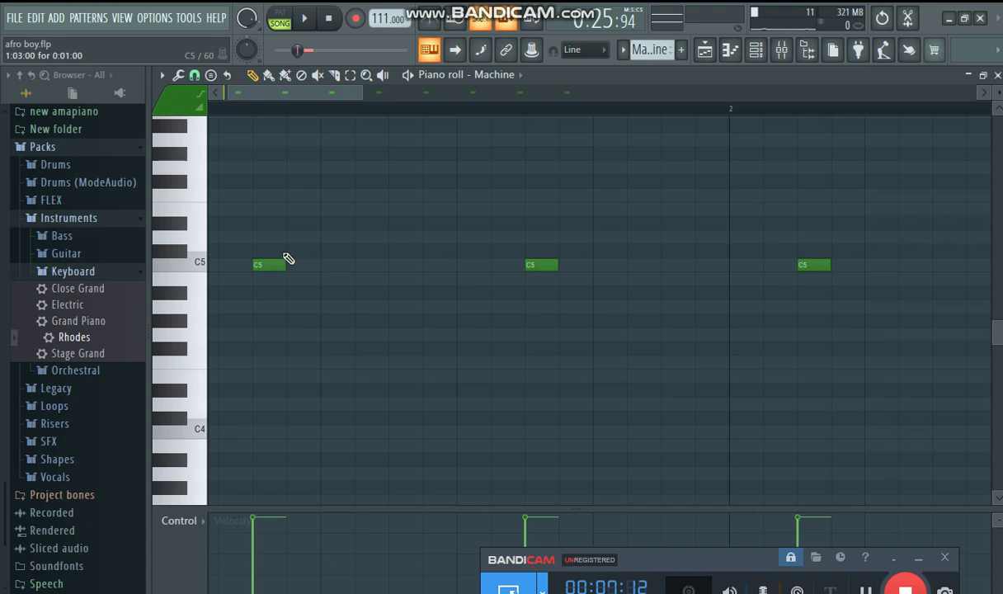
{"action": "key", "text": "space"}
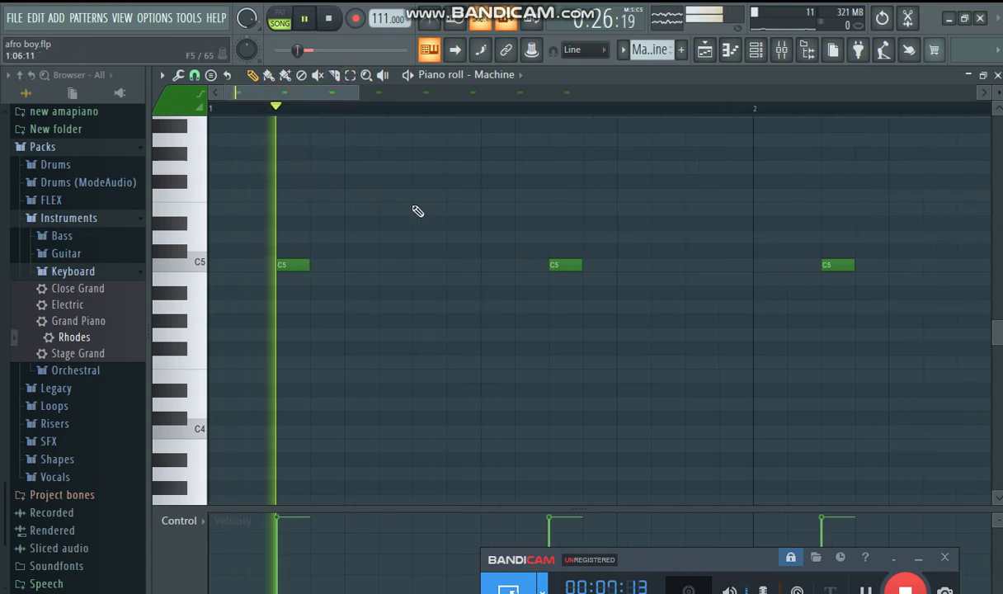
Extend the playlist's loop selection to cover bars 13 through 28 and unmute the Nexus clips on Track 7
{"action": "left_click", "coordinate": [715, 51]}
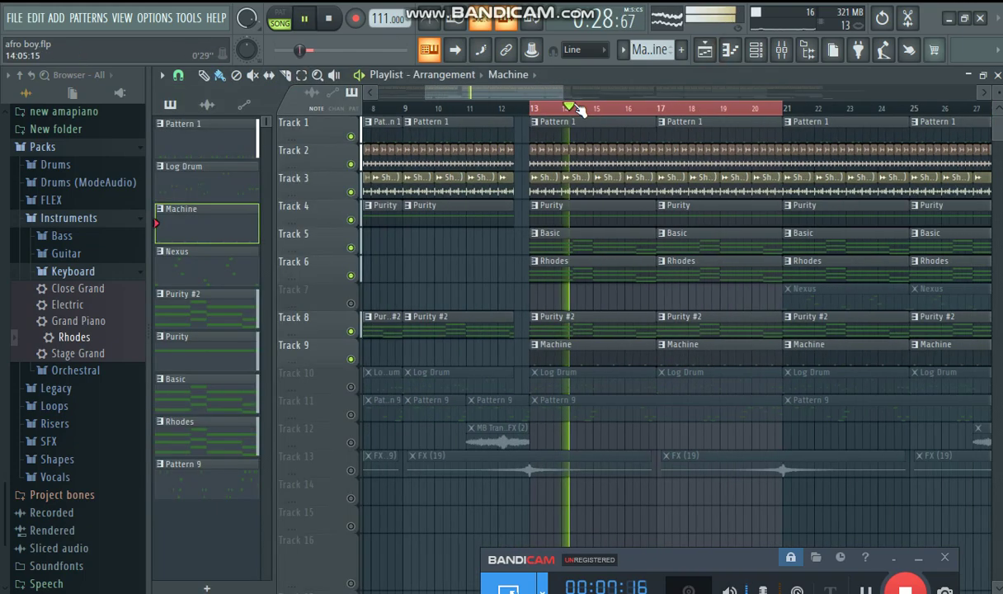
{"action": "scroll", "coordinate": [580, 111], "scroll_direction": "down", "scroll_amount": 3}
{"action": "left_click_drag", "start_coordinate": [625, 107], "coordinate": [732, 161]}
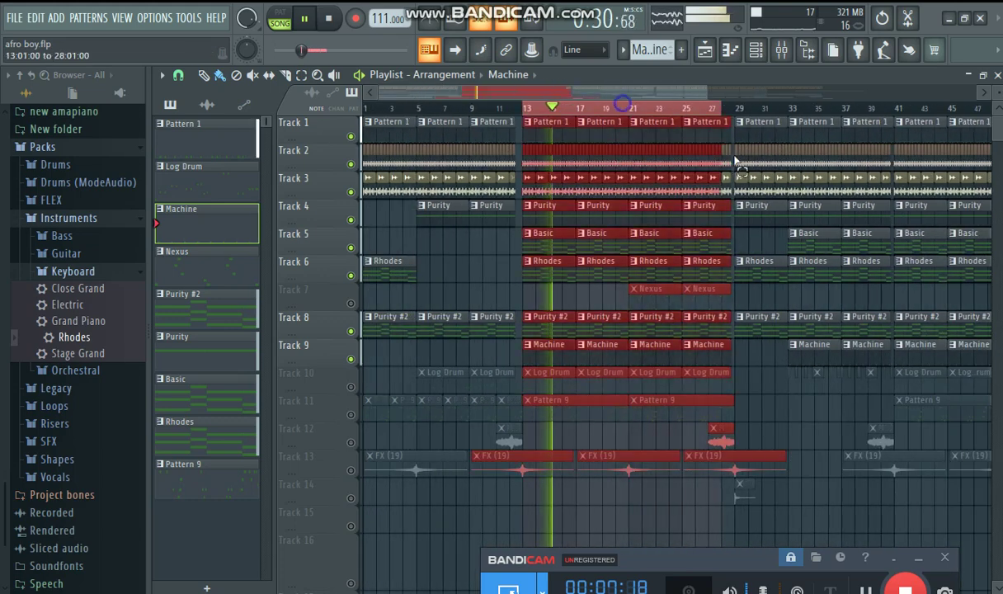
{"action": "right_click", "coordinate": [580, 306]}
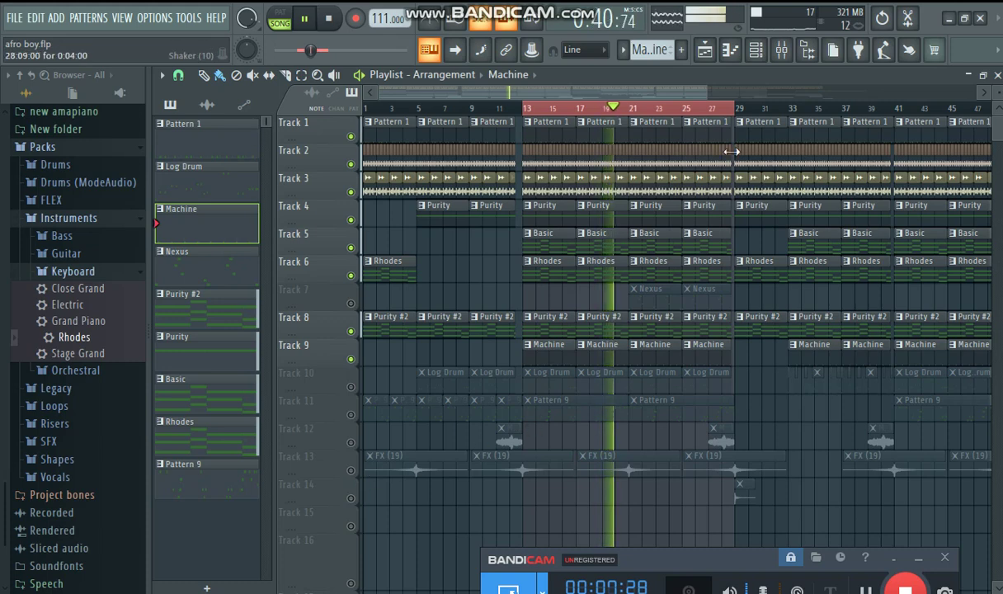
{"action": "left_click", "coordinate": [351, 303]}
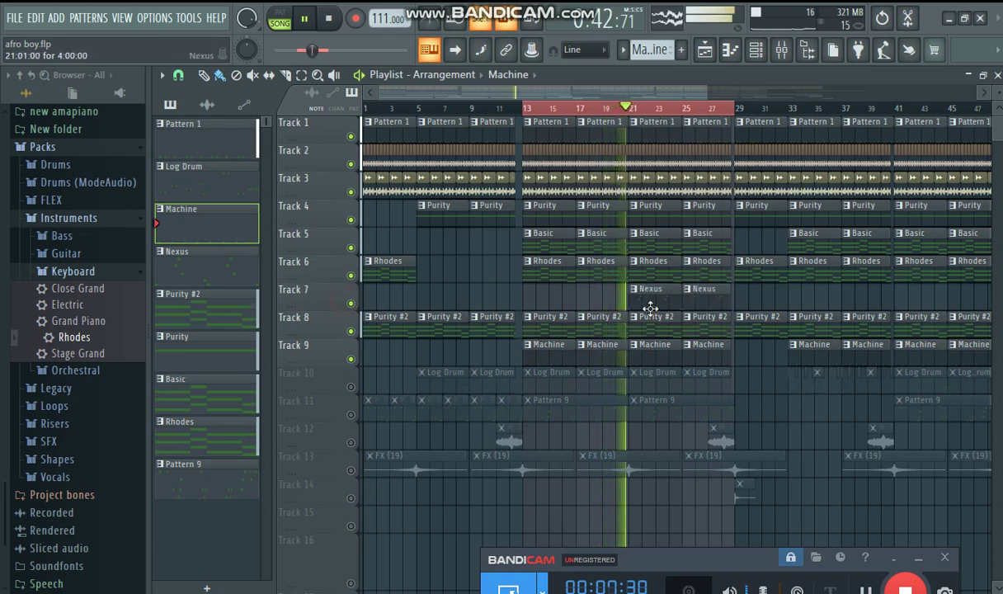
View the Nexus pattern's notes in the piano roll and open the Nexus channel's instrument to show its preset
{"action": "double_click", "coordinate": [669, 301]}
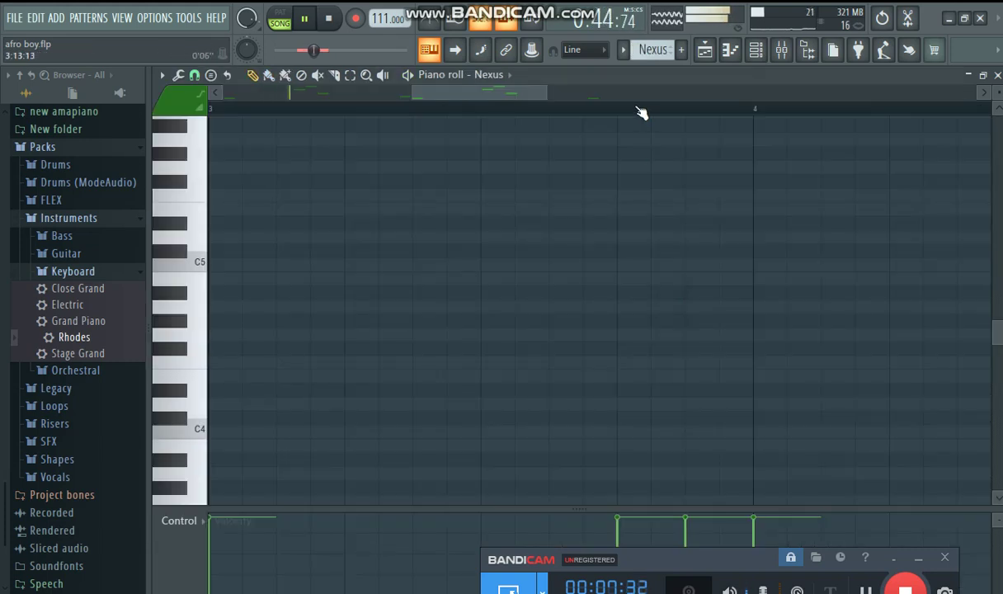
{"action": "scroll", "coordinate": [641, 113], "scroll_direction": "down", "scroll_amount": 4}
{"action": "left_click", "coordinate": [756, 51]}
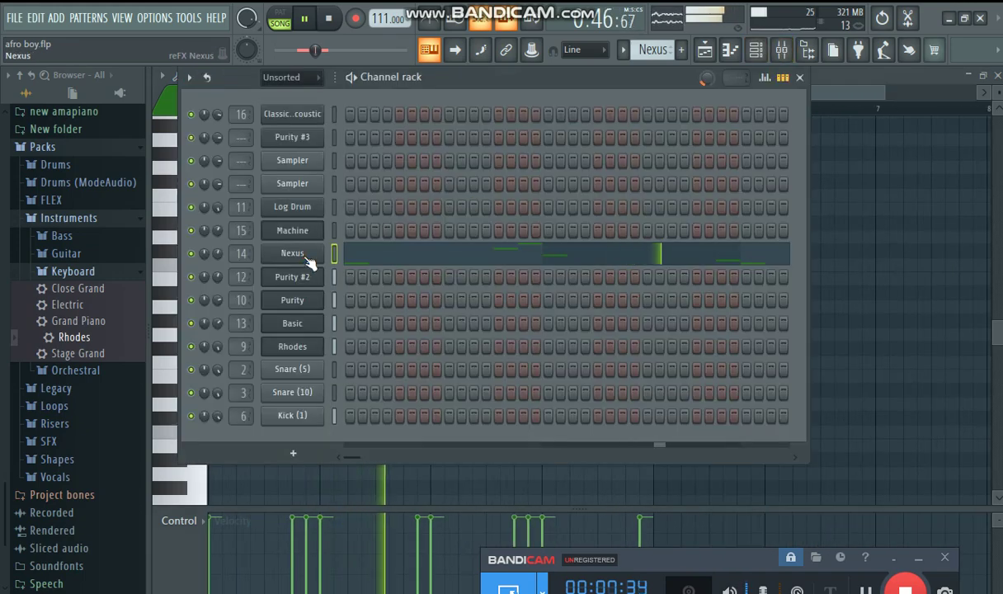
{"action": "left_click", "coordinate": [307, 259]}
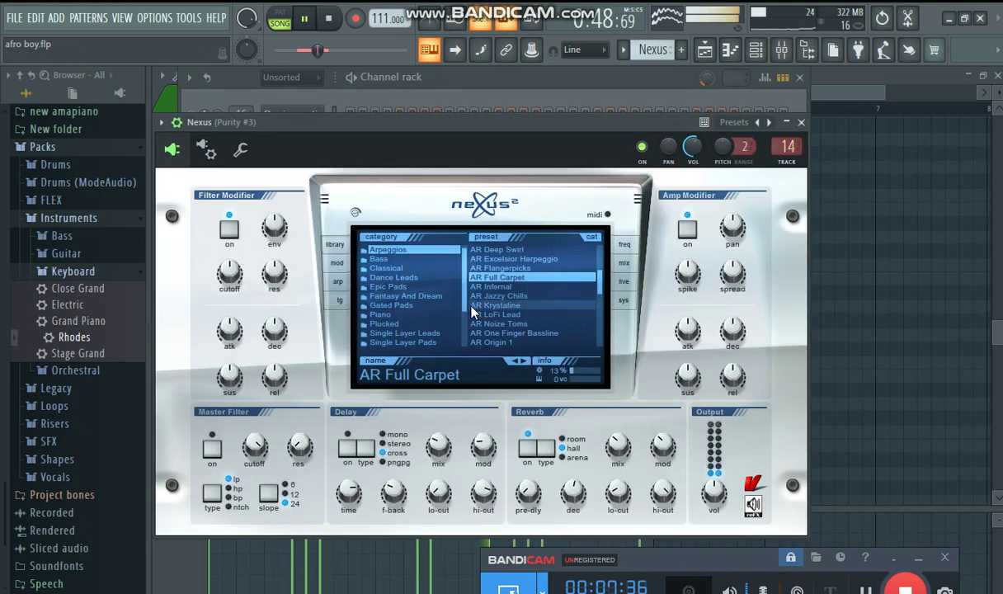
Return to the playlist to follow the Nexus section playing and stop the song
{"action": "left_click", "coordinate": [707, 49]}
{"action": "scroll", "coordinate": [546, 330], "scroll_direction": "down", "scroll_amount": 3}
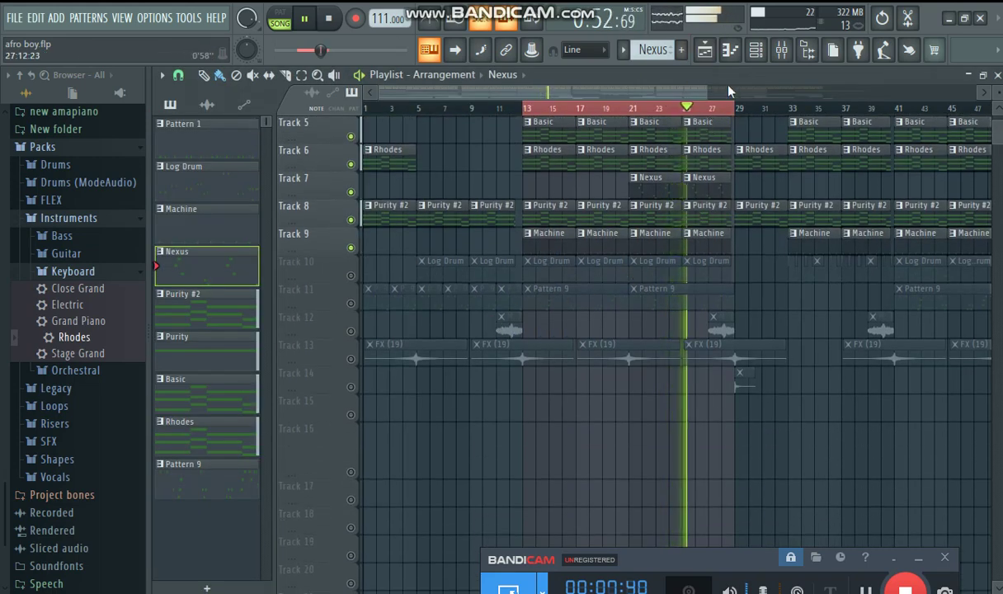
{"action": "scroll", "coordinate": [730, 110], "scroll_direction": "up", "scroll_amount": 2}
{"action": "scroll", "coordinate": [730, 109], "scroll_direction": "down", "scroll_amount": 3}
{"action": "key", "text": "space"}
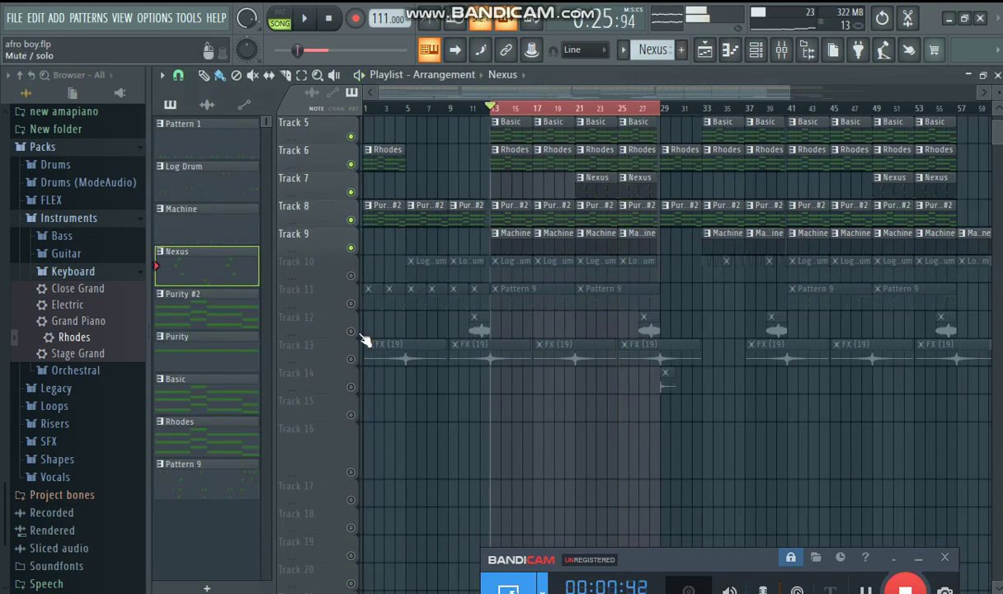
Open the Track 10 Log Drum pattern in the piano roll in pattern mode and bring up its Fruity DX10 synth
{"action": "double_click", "coordinate": [506, 277]}
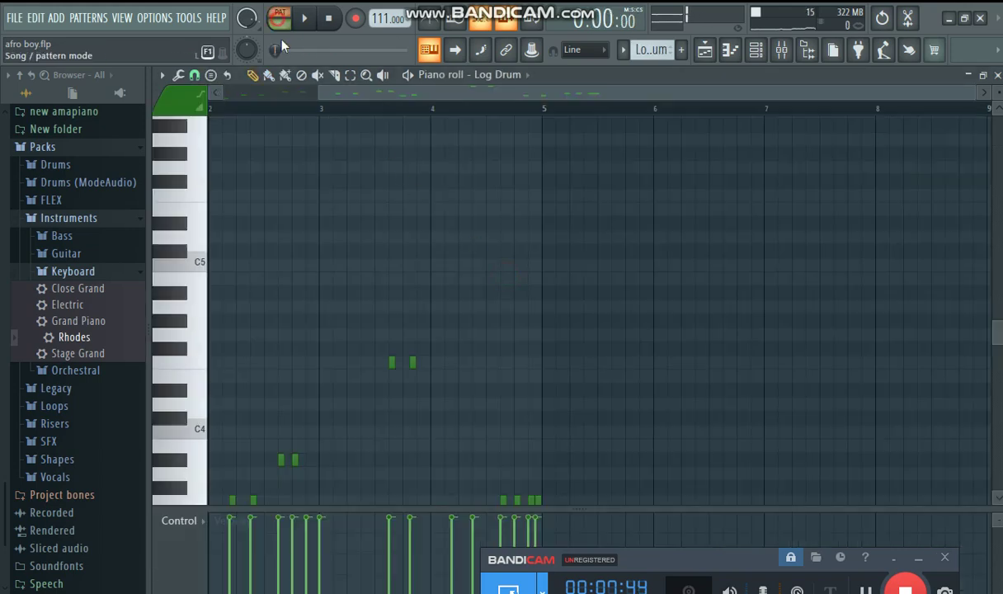
{"action": "left_click", "coordinate": [755, 50]}
{"action": "left_click", "coordinate": [316, 209]}
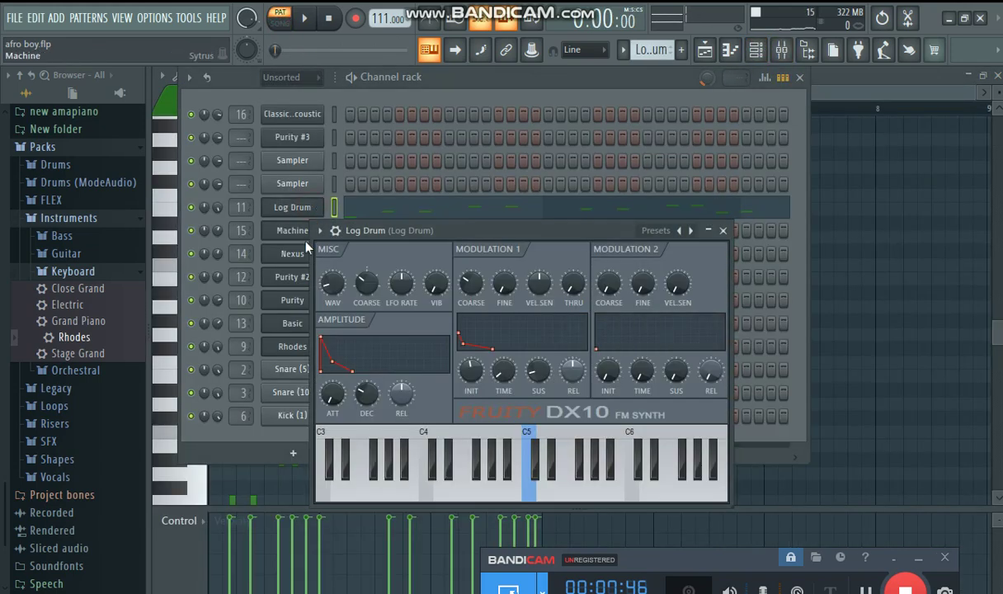
Show the replacement plugin list for the Log Drum channel, dismiss it and reopen the channel's Fruity DX10 synth
{"action": "right_click", "coordinate": [297, 216]}
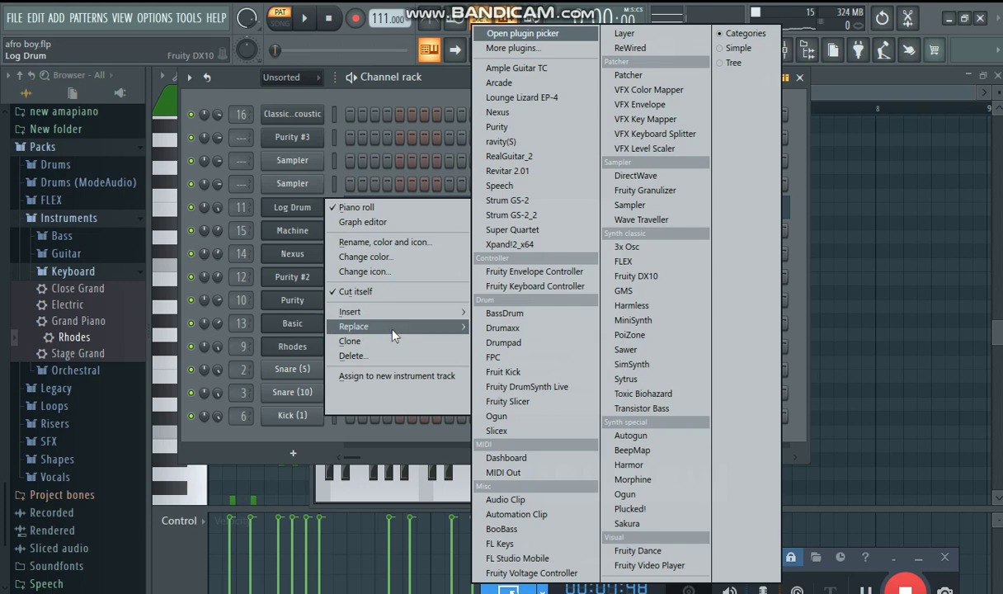
{"action": "left_click", "coordinate": [309, 217]}
{"action": "left_click", "coordinate": [308, 216]}
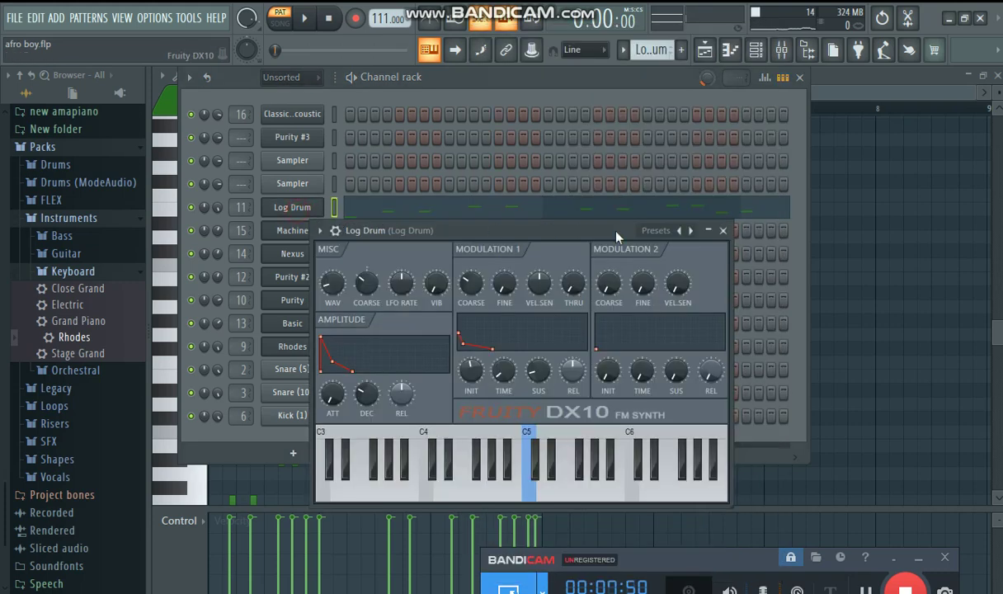
Show the Log Drum synth's preset list and open the Log Drum clip's notes in the piano roll during playback
{"action": "left_click", "coordinate": [685, 236]}
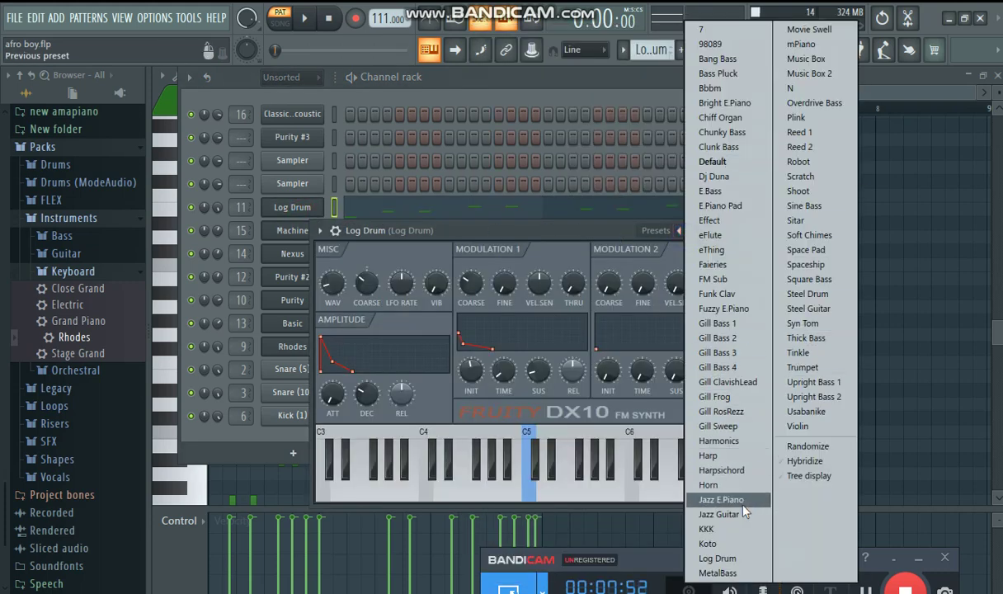
{"action": "left_click", "coordinate": [459, 73]}
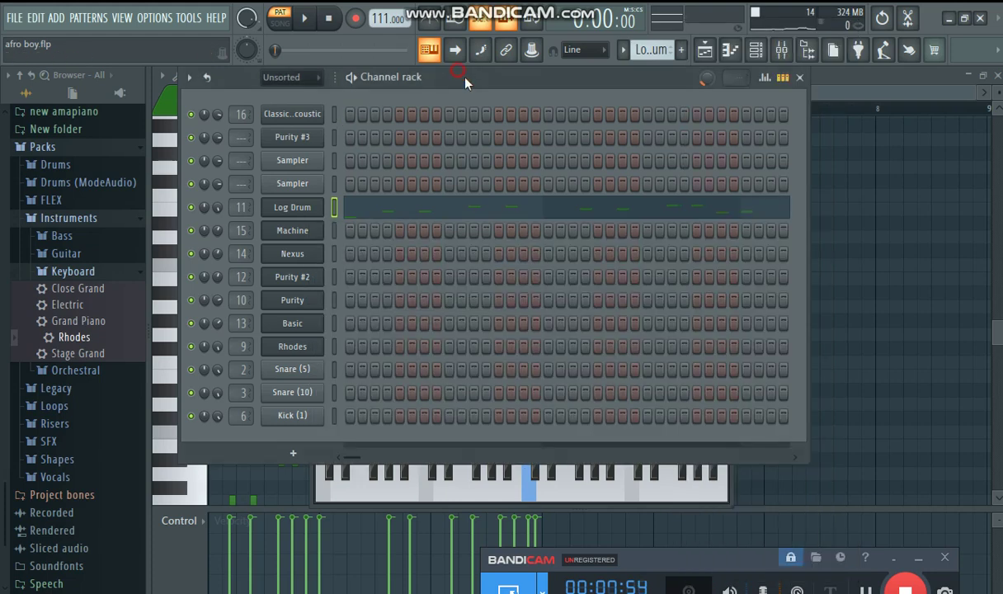
{"action": "left_click", "coordinate": [704, 51]}
{"action": "double_click", "coordinate": [506, 263]}
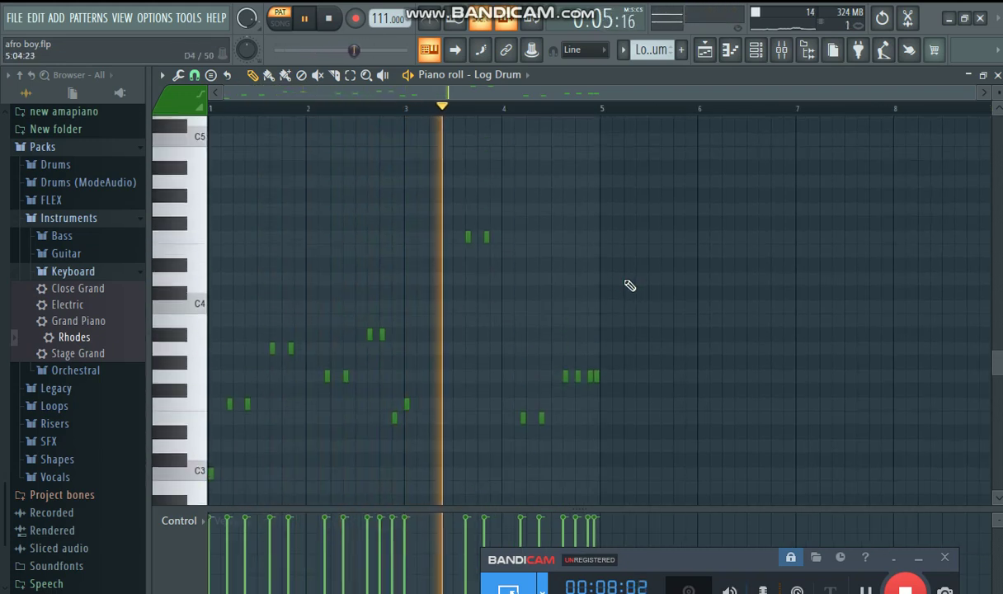
Unmute Track 10 in the playlist and play the section from bar 13 in song mode with the log drum included
{"action": "left_click", "coordinate": [714, 52]}
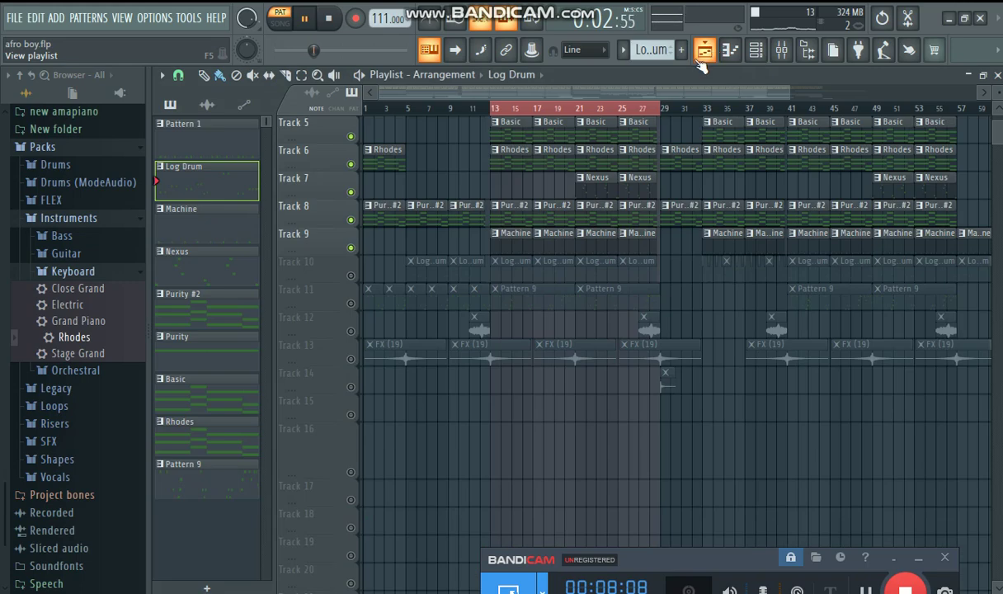
{"action": "left_click", "coordinate": [352, 277]}
{"action": "left_click", "coordinate": [281, 23]}
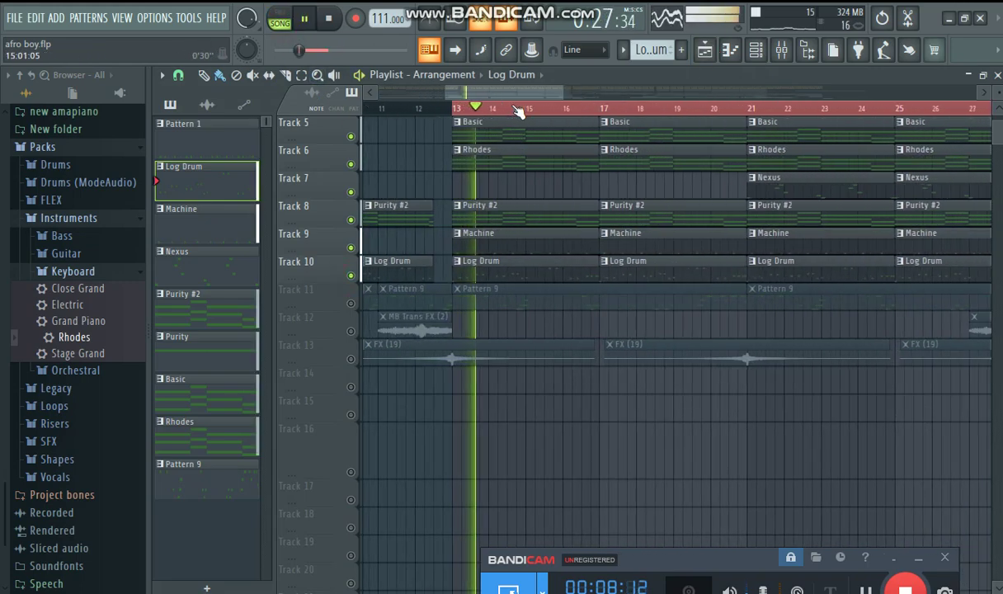
{"action": "scroll", "coordinate": [518, 110], "scroll_direction": "up", "scroll_amount": 3}
{"action": "scroll", "coordinate": [518, 110], "scroll_direction": "down", "scroll_amount": 5}
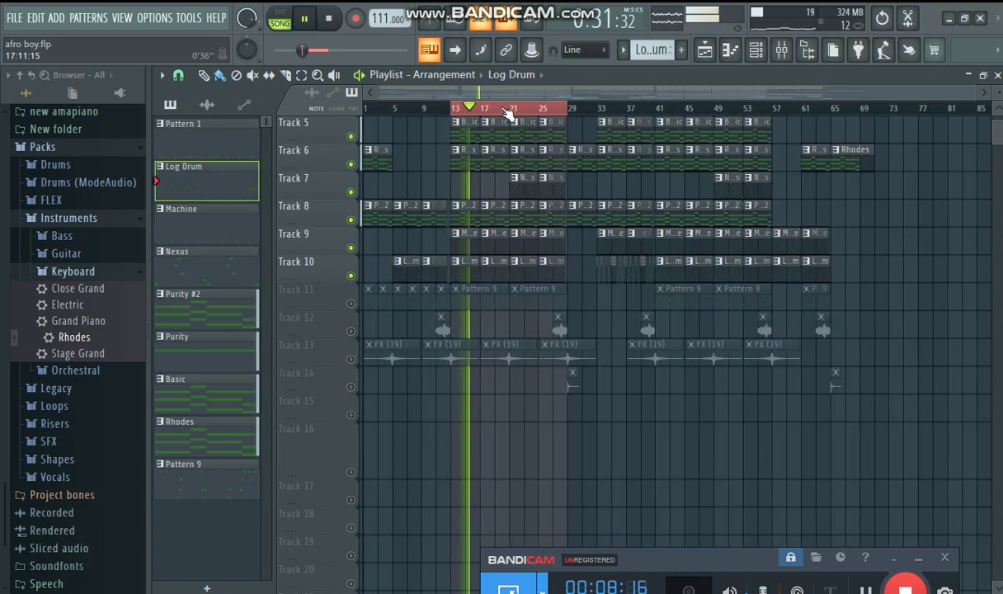
{"action": "scroll", "coordinate": [509, 111], "scroll_direction": "up", "scroll_amount": 4}
{"action": "scroll", "coordinate": [504, 112], "scroll_direction": "down", "scroll_amount": 4}
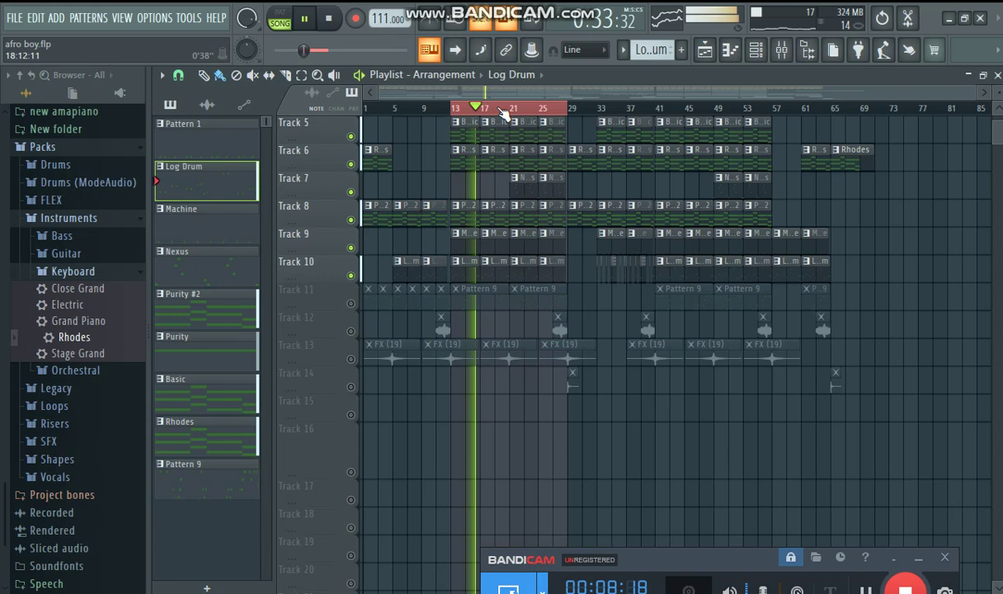
{"action": "key", "text": "space"}
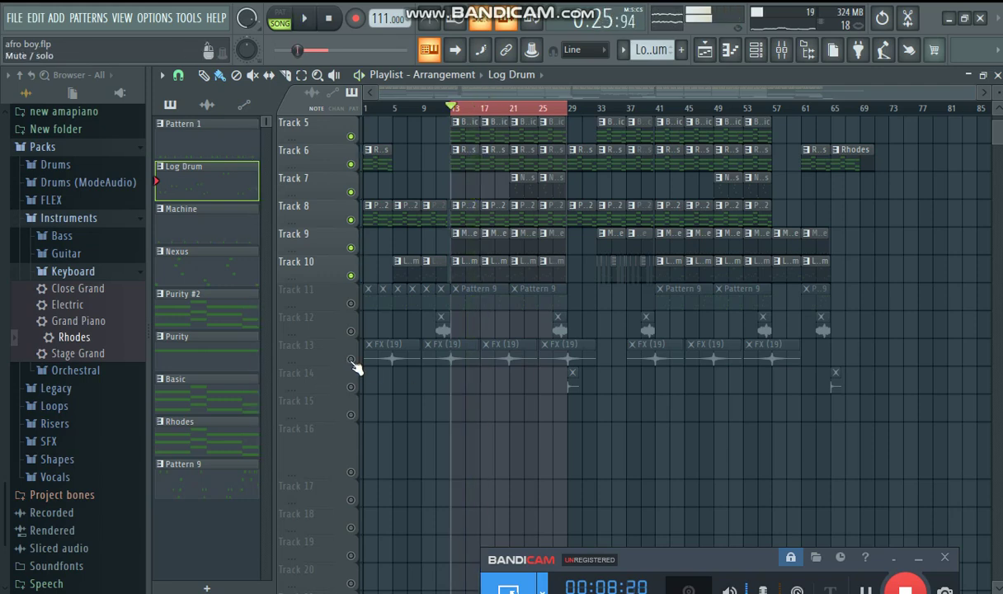
Unmute Track 13 and show the FX (19) audio clip's sample settings
{"action": "left_click", "coordinate": [351, 359]}
{"action": "double_click", "coordinate": [452, 363]}
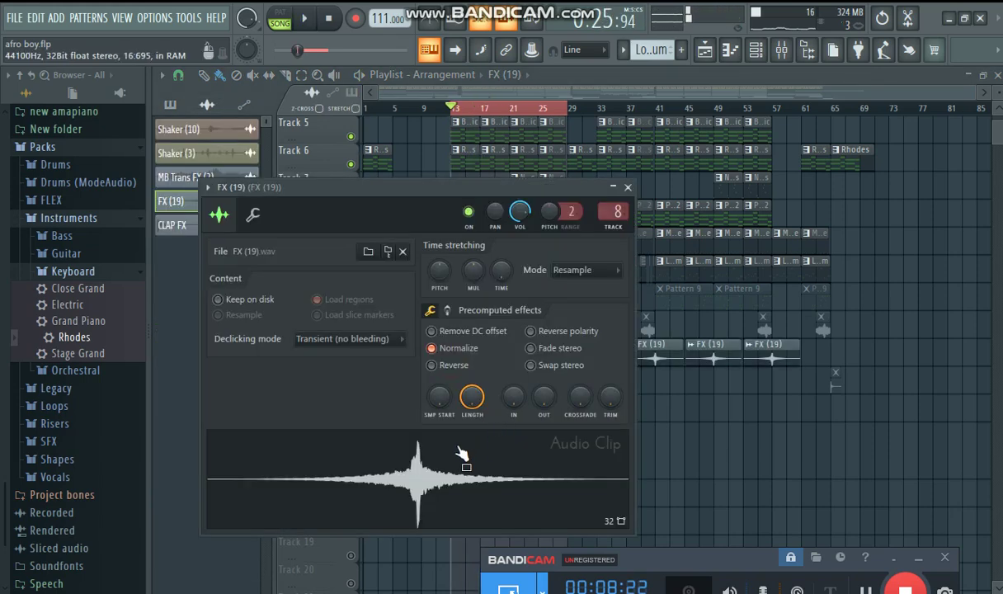
{"action": "key", "text": "Escape"}
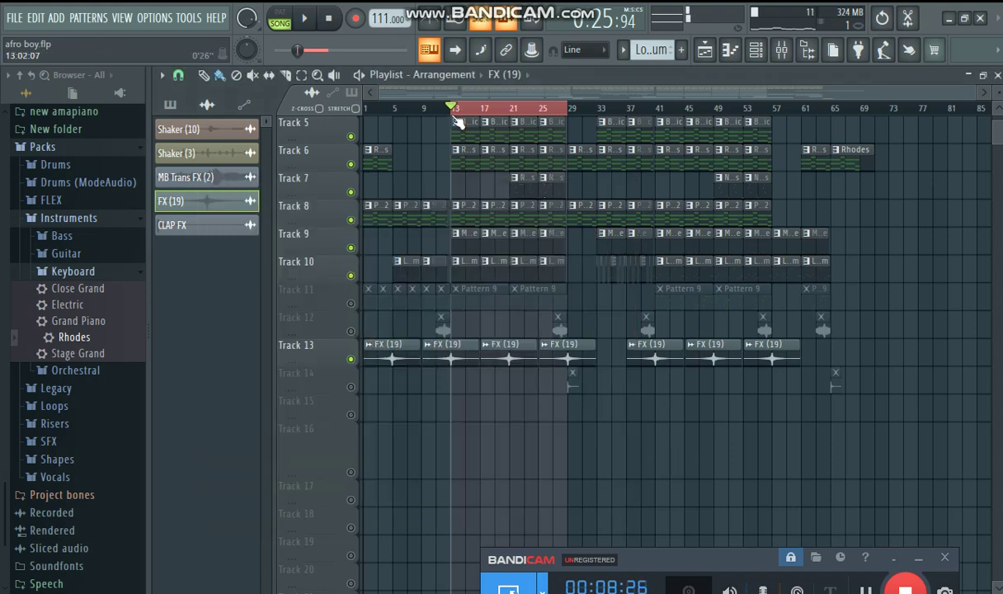
Unmute Track 12 and play the MB Trans FX (2) transition from bar 11 into the section at bar 13
{"action": "scroll", "coordinate": [458, 122], "scroll_direction": "up", "scroll_amount": 3}
{"action": "left_click", "coordinate": [351, 331]}
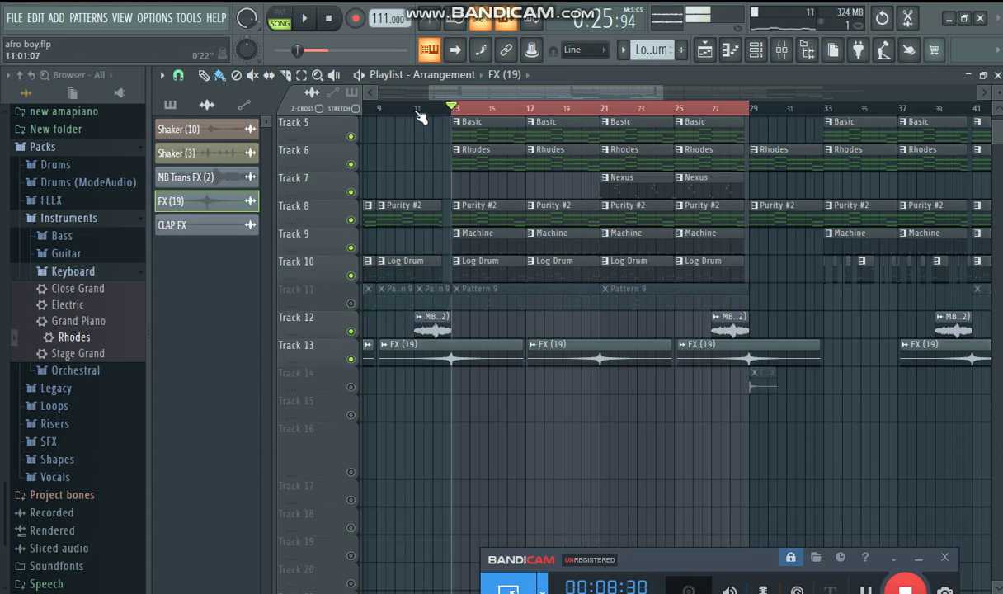
{"action": "scroll", "coordinate": [418, 116], "scroll_direction": "up", "scroll_amount": 4}
{"action": "key", "text": "space"}
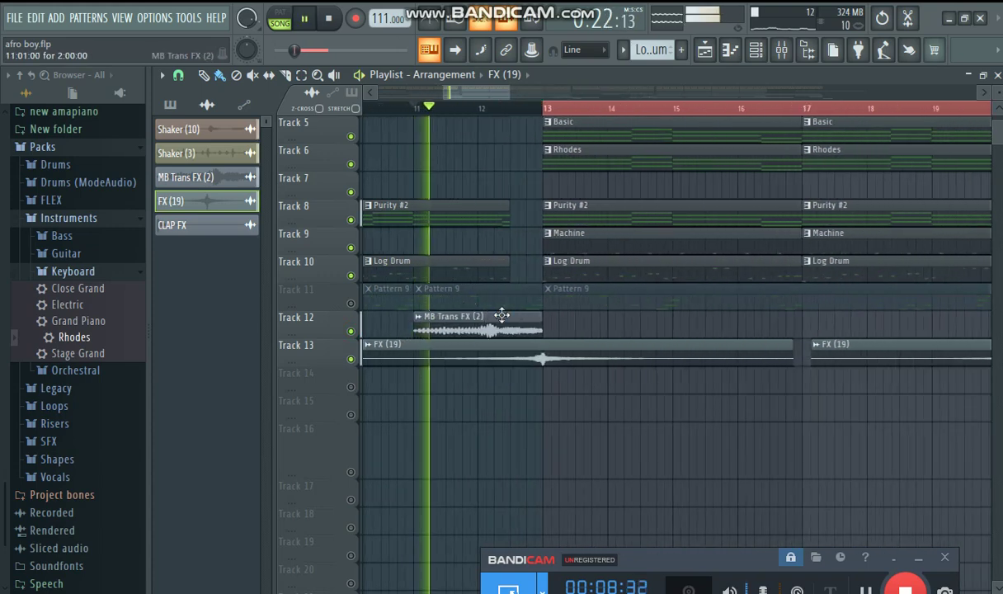
{"action": "scroll", "coordinate": [566, 117], "scroll_direction": "down", "scroll_amount": 4}
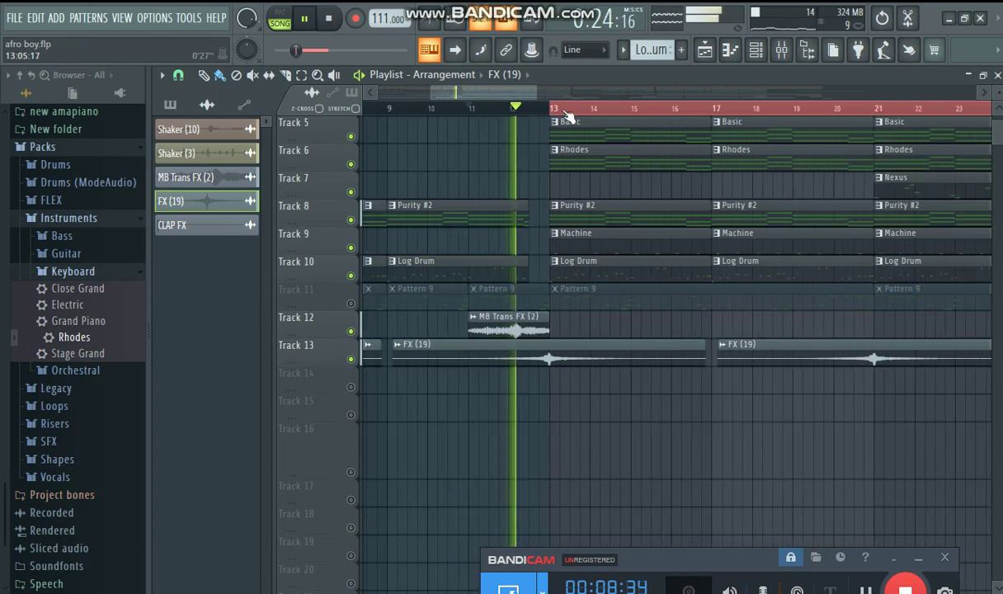
{"action": "scroll", "coordinate": [566, 116], "scroll_direction": "down", "scroll_amount": 3}
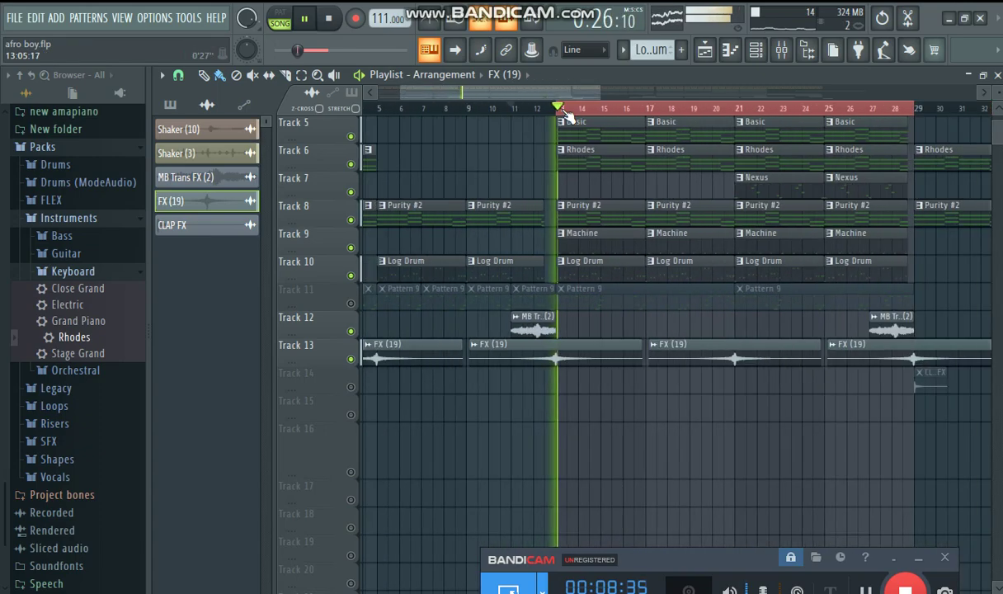
{"action": "scroll", "coordinate": [521, 117], "scroll_direction": "up", "scroll_amount": 3}
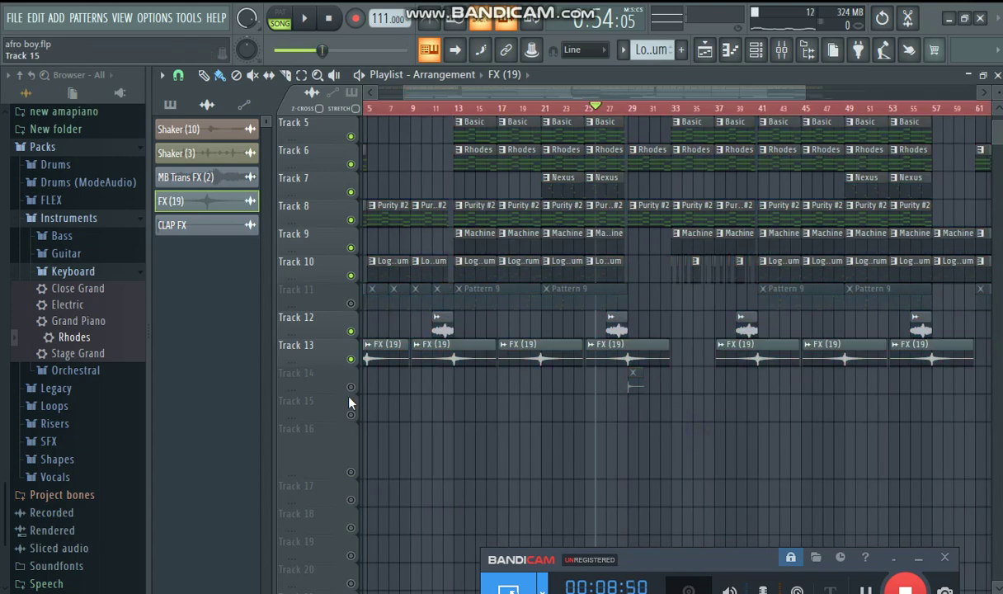
Play the song from bar 27 through the CLAP FX at bar 29 with Track 14 unmuted, and stop playback
{"action": "scroll", "coordinate": [619, 112], "scroll_direction": "up", "scroll_amount": 3}
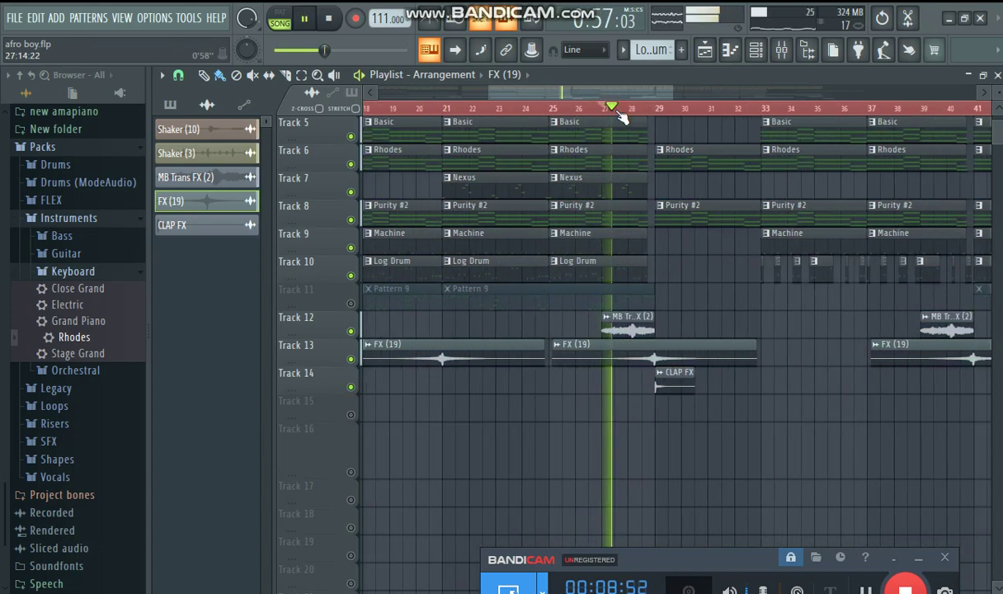
{"action": "scroll", "coordinate": [623, 114], "scroll_direction": "down", "scroll_amount": 4}
{"action": "scroll", "coordinate": [618, 114], "scroll_direction": "up", "scroll_amount": 2}
{"action": "scroll", "coordinate": [590, 121], "scroll_direction": "up", "scroll_amount": 4}
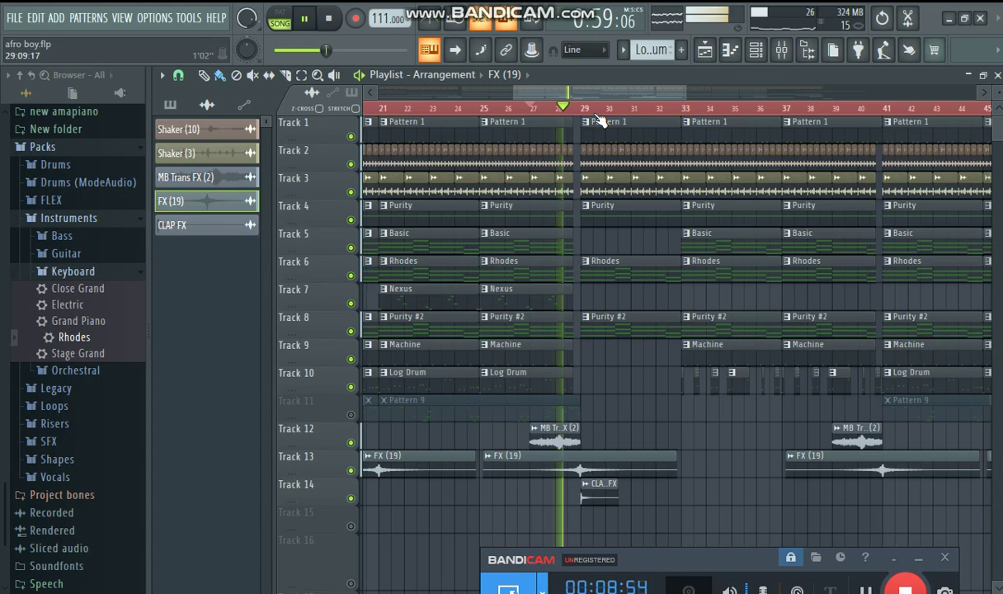
{"action": "scroll", "coordinate": [586, 121], "scroll_direction": "up", "scroll_amount": 4}
{"action": "scroll", "coordinate": [652, 286], "scroll_direction": "down", "scroll_amount": 3}
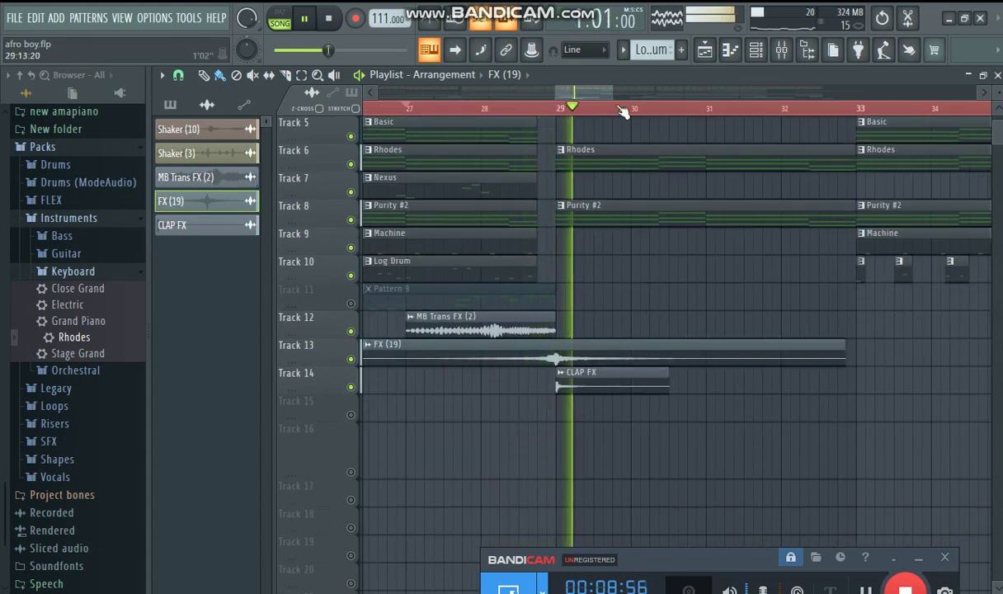
{"action": "scroll", "coordinate": [609, 103], "scroll_direction": "down", "scroll_amount": 3}
{"action": "key", "text": "space"}
Show the CLAP FX audio clip's sample settings, close them and look over the arrangement around bar 33
{"action": "double_click", "coordinate": [598, 382]}
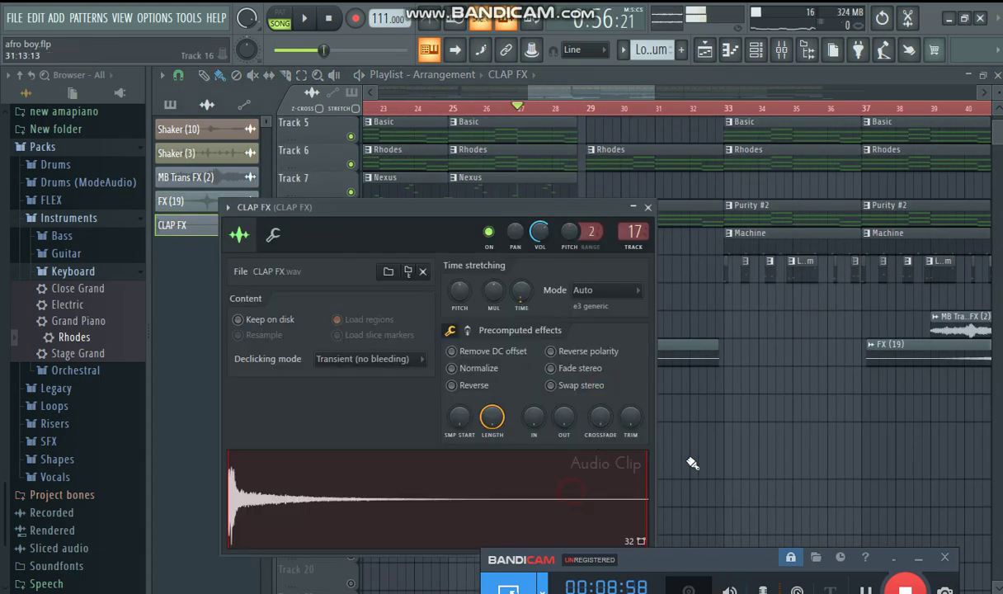
{"action": "key", "text": "Escape"}
{"action": "scroll", "coordinate": [579, 340], "scroll_direction": "down", "scroll_amount": 5}
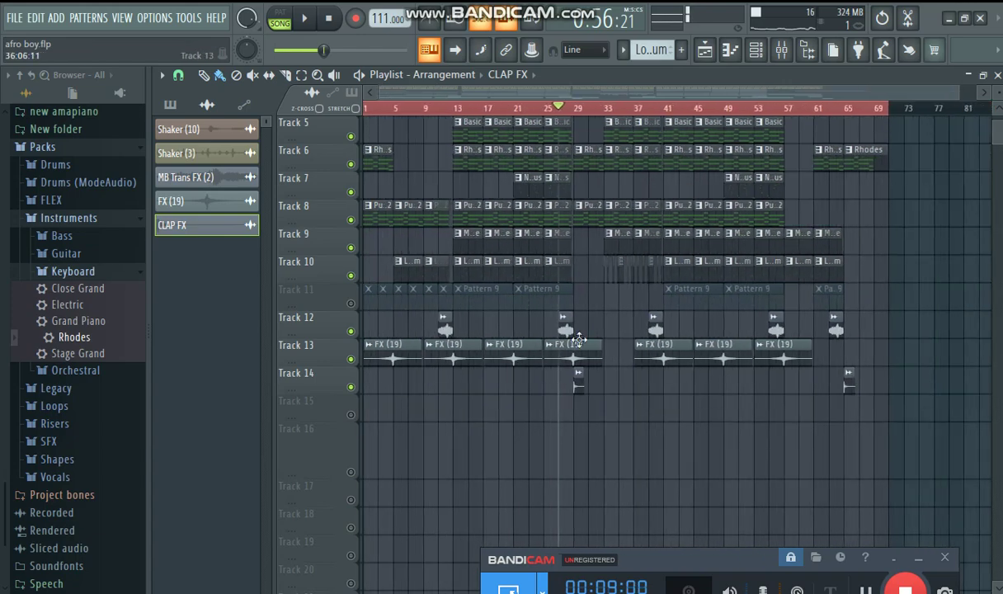
{"action": "scroll", "coordinate": [607, 124], "scroll_direction": "up", "scroll_amount": 6}
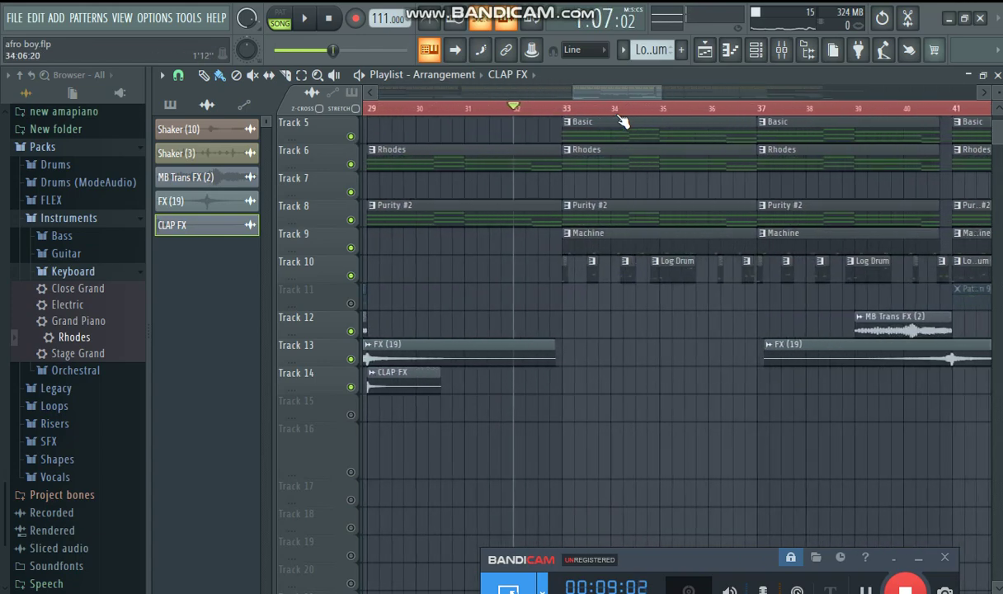
{"action": "scroll", "coordinate": [731, 116], "scroll_direction": "down", "scroll_amount": 4}
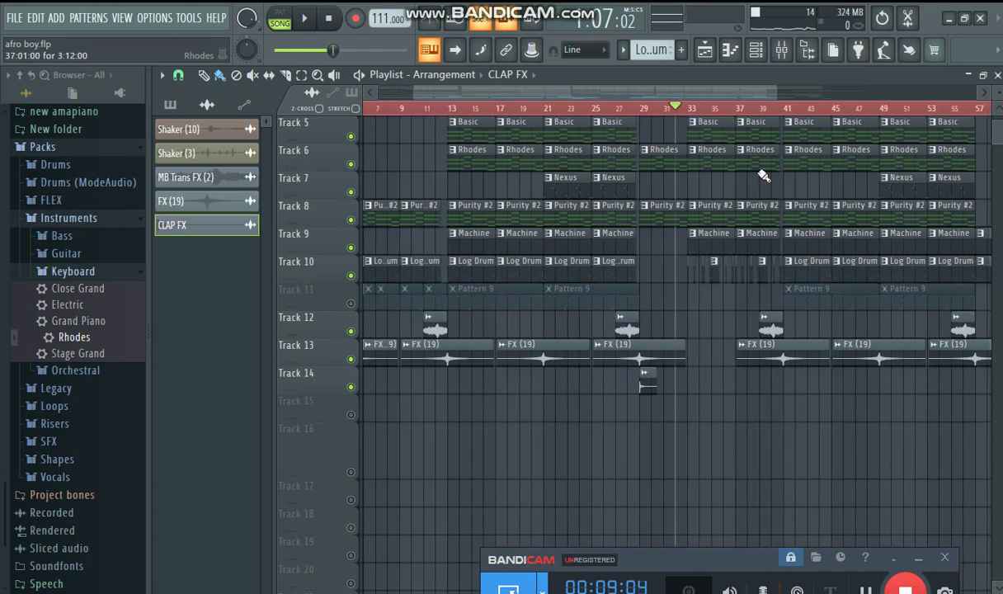
Open Track 11's Pattern 9 in the piano roll and examine the Classical Acoustic notes as the pattern plays
{"action": "double_click", "coordinate": [584, 302]}
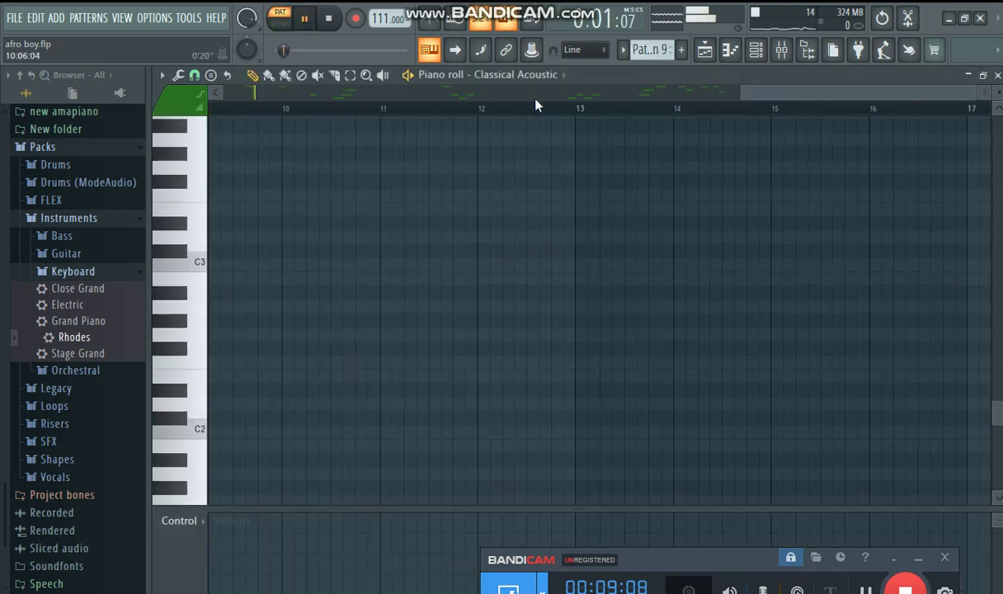
{"action": "scroll", "coordinate": [533, 178], "scroll_direction": "up", "scroll_amount": 5}
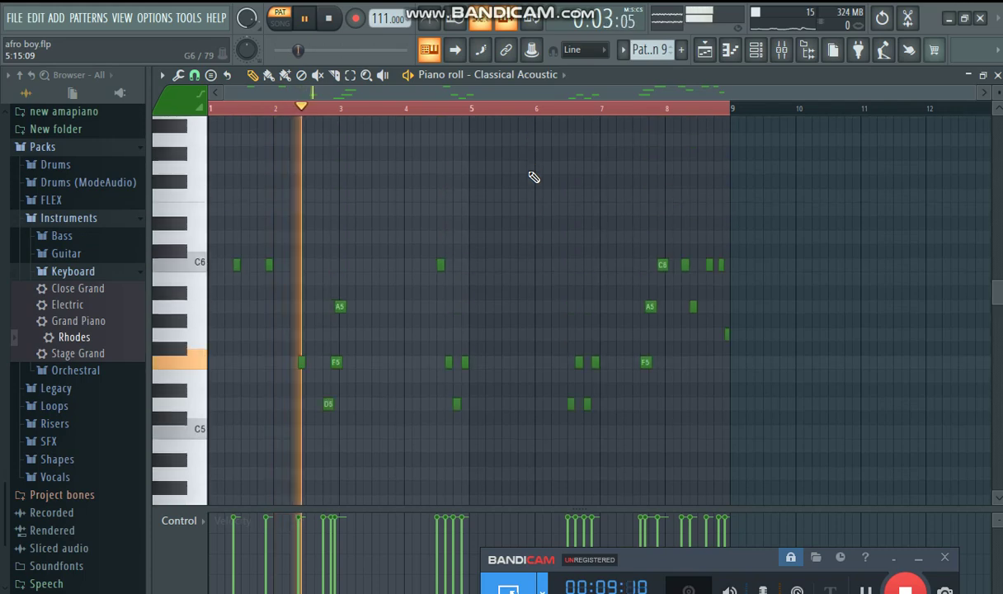
{"action": "scroll", "coordinate": [542, 149], "scroll_direction": "up", "scroll_amount": 3}
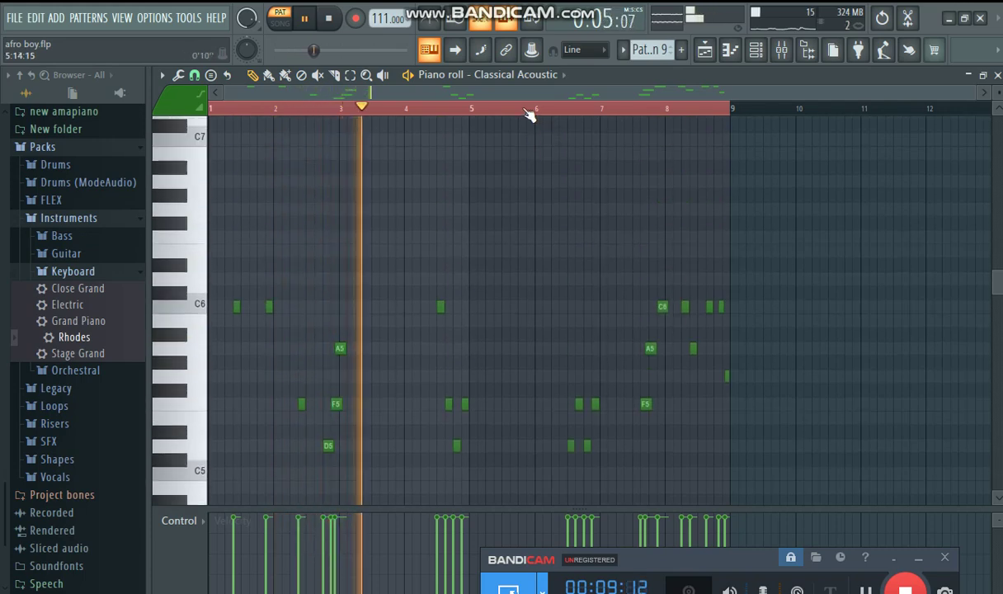
{"action": "scroll", "coordinate": [527, 110], "scroll_direction": "up", "scroll_amount": 3}
{"action": "scroll", "coordinate": [521, 110], "scroll_direction": "down", "scroll_amount": 3}
{"action": "scroll", "coordinate": [579, 186], "scroll_direction": "down", "scroll_amount": 3}
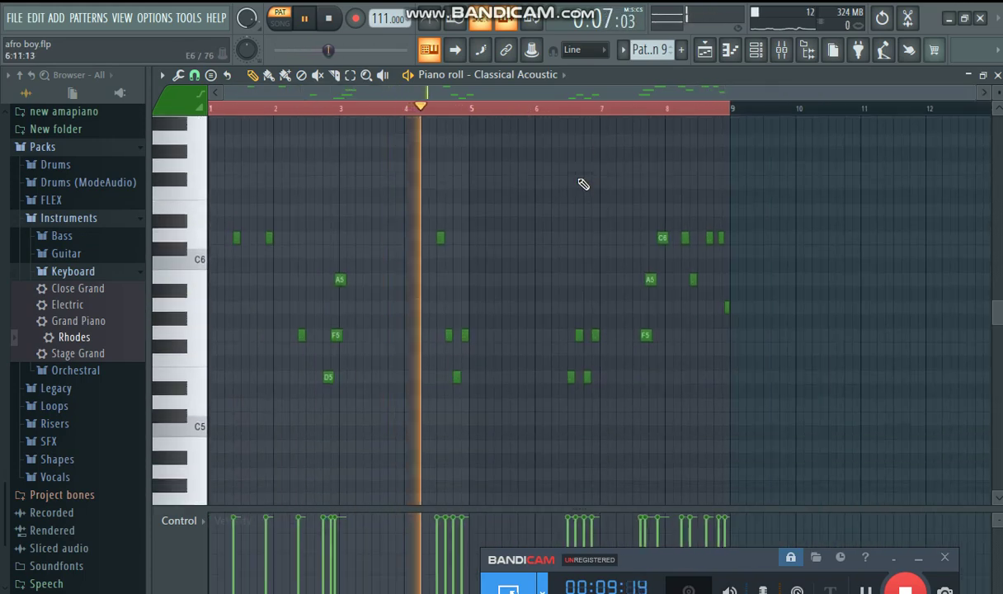
Show the Classical Acoustic mixer track's effects chain and stop the pattern
{"action": "left_click", "coordinate": [781, 49]}
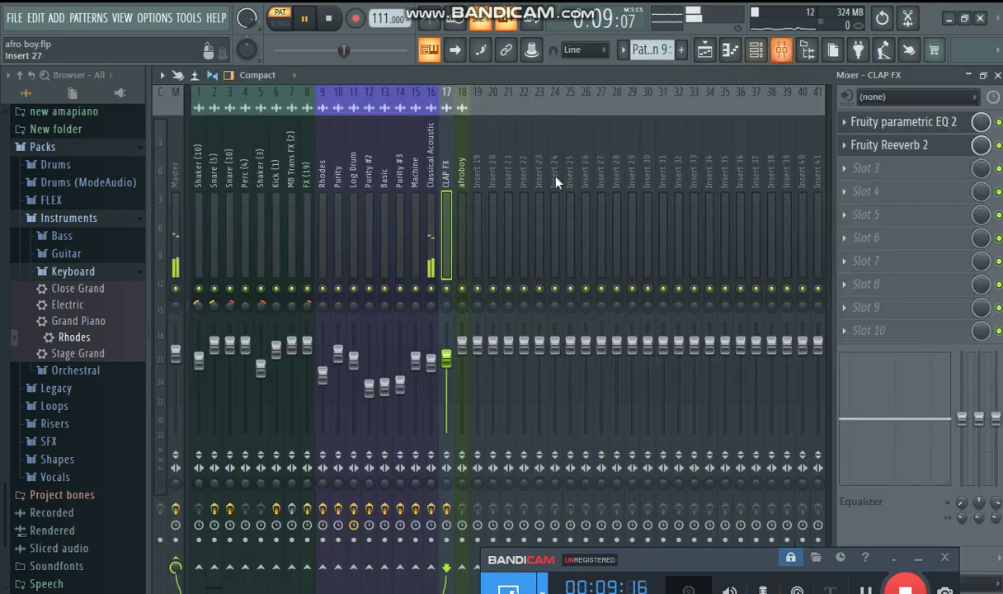
{"action": "left_click", "coordinate": [429, 230]}
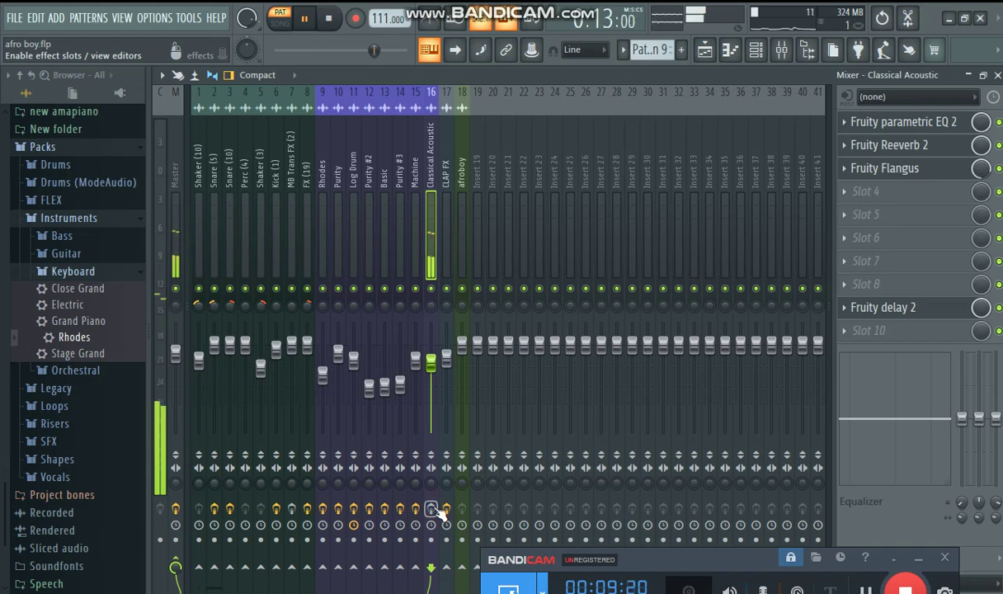
{"action": "left_click", "coordinate": [763, 58]}
{"action": "left_click", "coordinate": [594, 121]}
{"action": "key", "text": "space"}
Undo the clip deletion in the playlist and unmute Track 11
{"action": "left_click", "coordinate": [705, 50]}
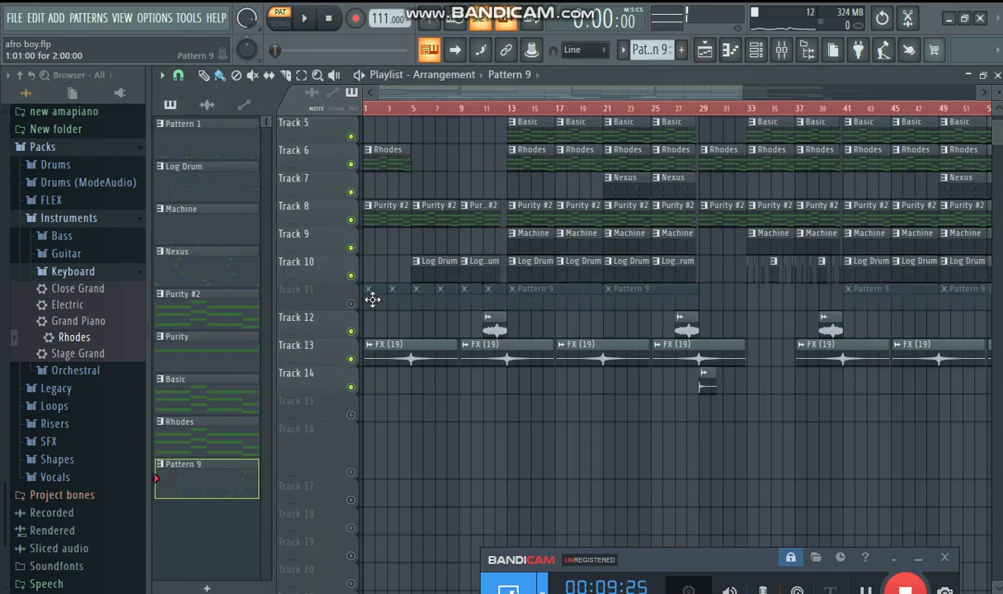
{"action": "key", "text": "ctrl+z"}
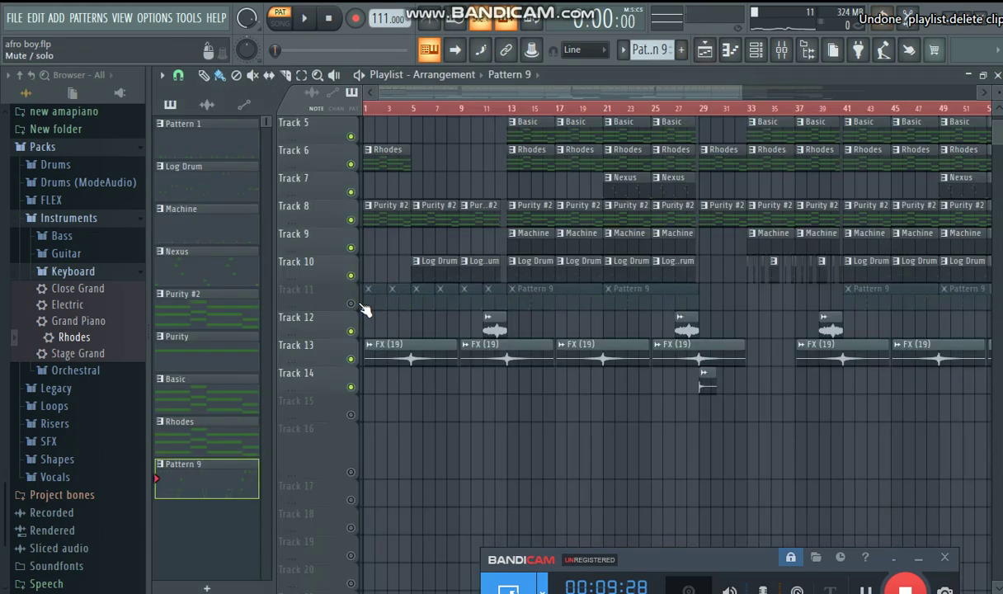
{"action": "left_click", "coordinate": [357, 304]}
Select the arrangement from bar 1 to bar 33 in the playlist
{"action": "scroll", "coordinate": [532, 112], "scroll_direction": "down", "scroll_amount": 3}
{"action": "left_click_drag", "start_coordinate": [828, 111], "coordinate": [600, 159]}
{"action": "scroll", "coordinate": [356, 215], "scroll_direction": "up", "scroll_amount": 4}
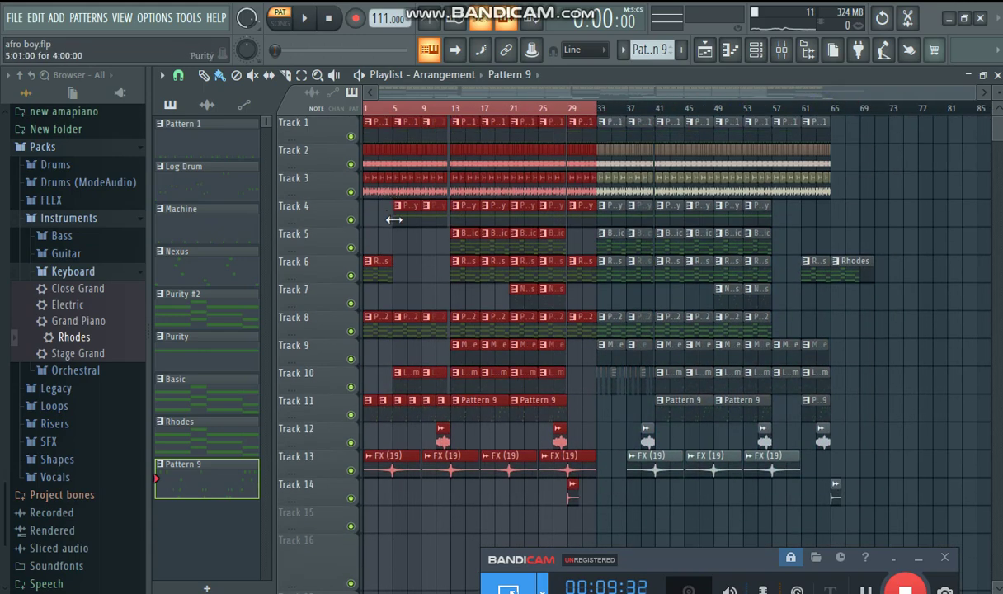
{"action": "scroll", "coordinate": [371, 117], "scroll_direction": "up", "scroll_amount": 3}
{"action": "scroll", "coordinate": [371, 117], "scroll_direction": "down", "scroll_amount": 3}
Play the full song from the beginning in song mode with bars 1 to 28 set as the time selection
{"action": "key", "text": "ctrl+a"}
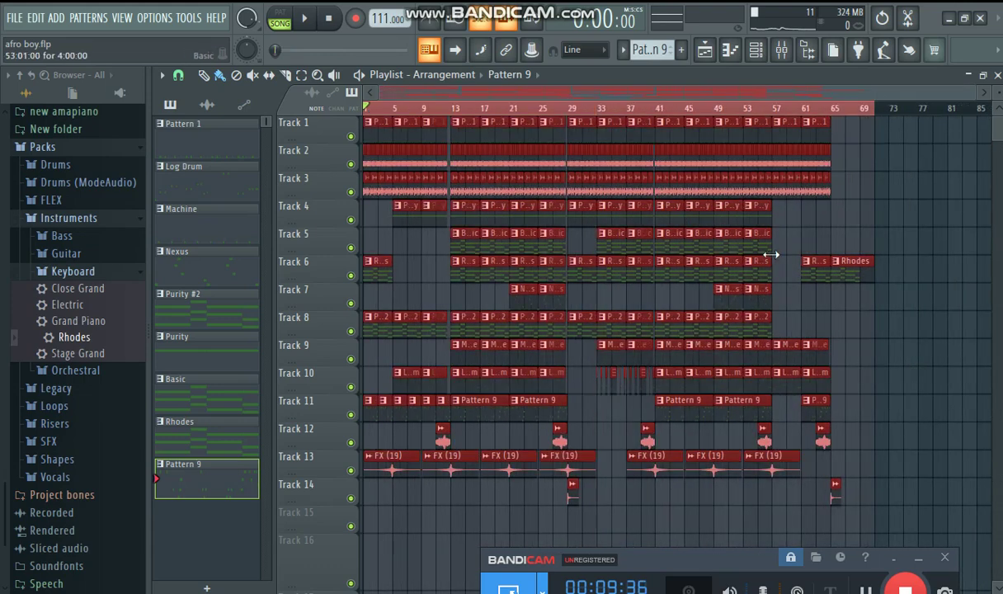
{"action": "left_click", "coordinate": [306, 21]}
{"action": "left_click_drag", "start_coordinate": [788, 113], "coordinate": [550, 134]}
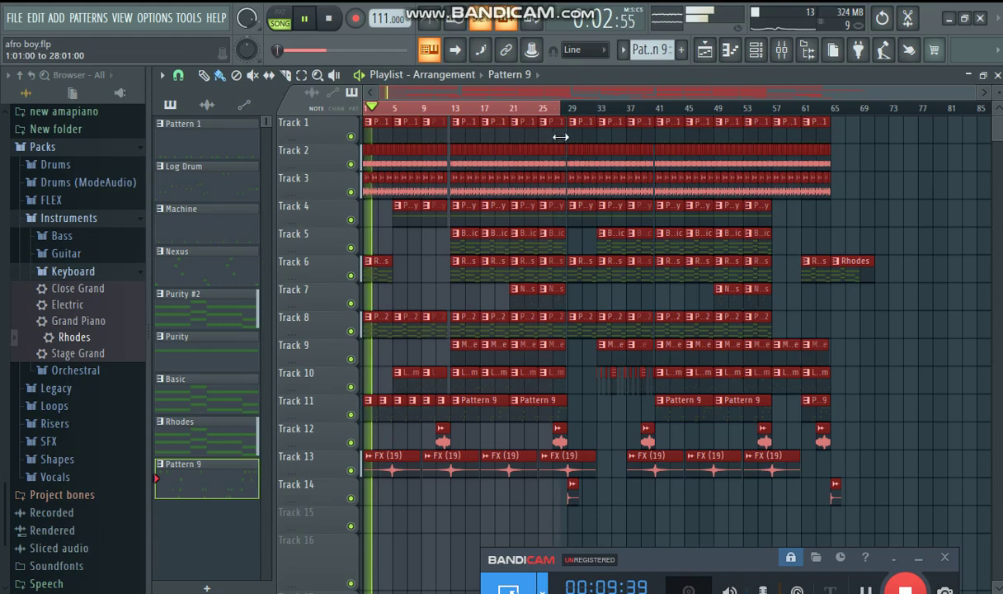
Clear the clip selection and follow the full arrangement as the song plays from the intro
{"action": "scroll", "coordinate": [400, 111], "scroll_direction": "up", "scroll_amount": 3}
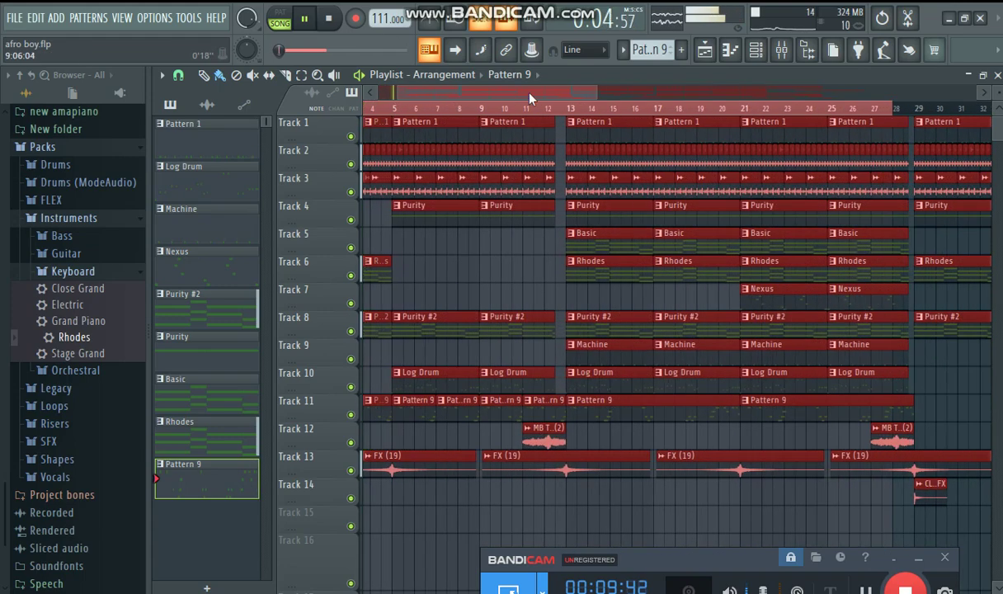
{"action": "left_click_drag", "start_coordinate": [522, 93], "coordinate": [489, 93]}
{"action": "right_click", "coordinate": [574, 264]}
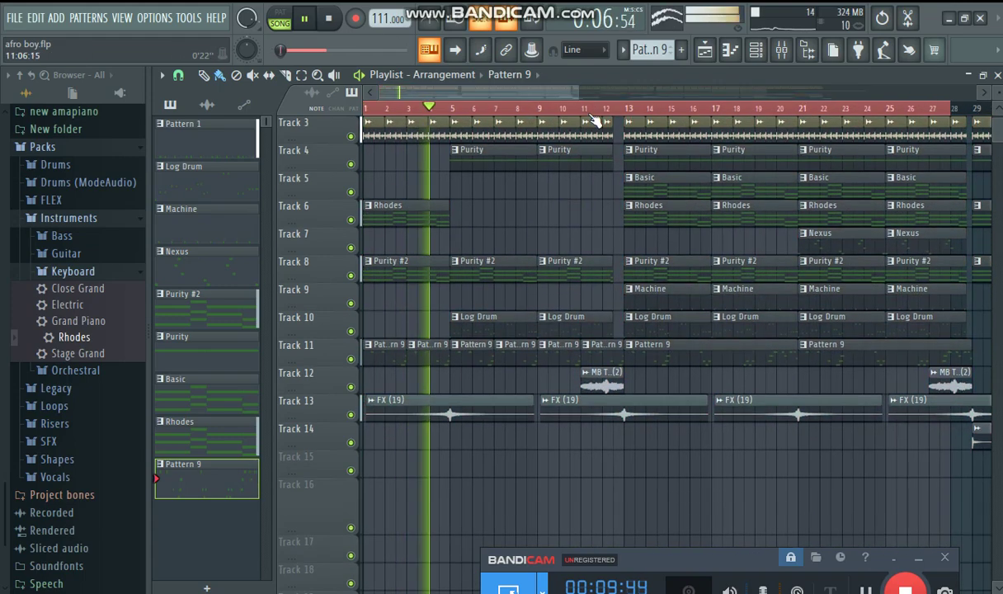
{"action": "scroll", "coordinate": [600, 270], "scroll_direction": "down", "scroll_amount": 3}
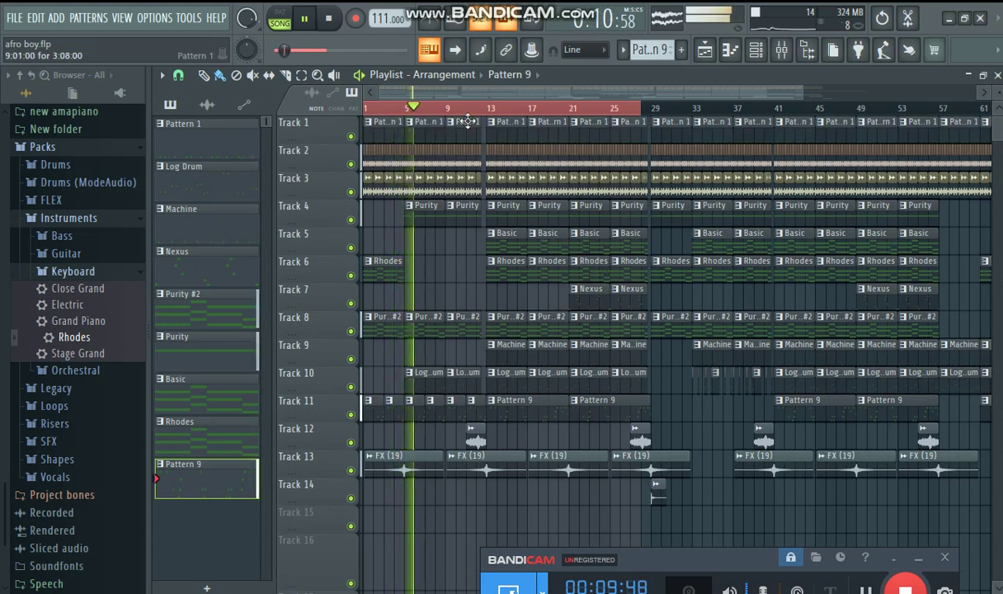
{"action": "scroll", "coordinate": [468, 121], "scroll_direction": "down", "scroll_amount": 2}
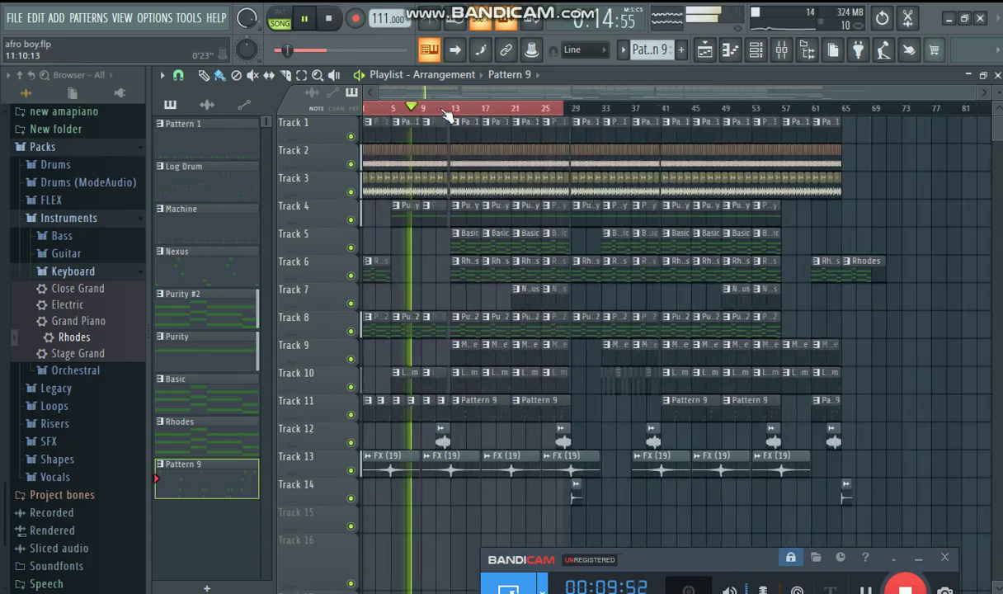
{"action": "scroll", "coordinate": [425, 116], "scroll_direction": "up", "scroll_amount": 2}
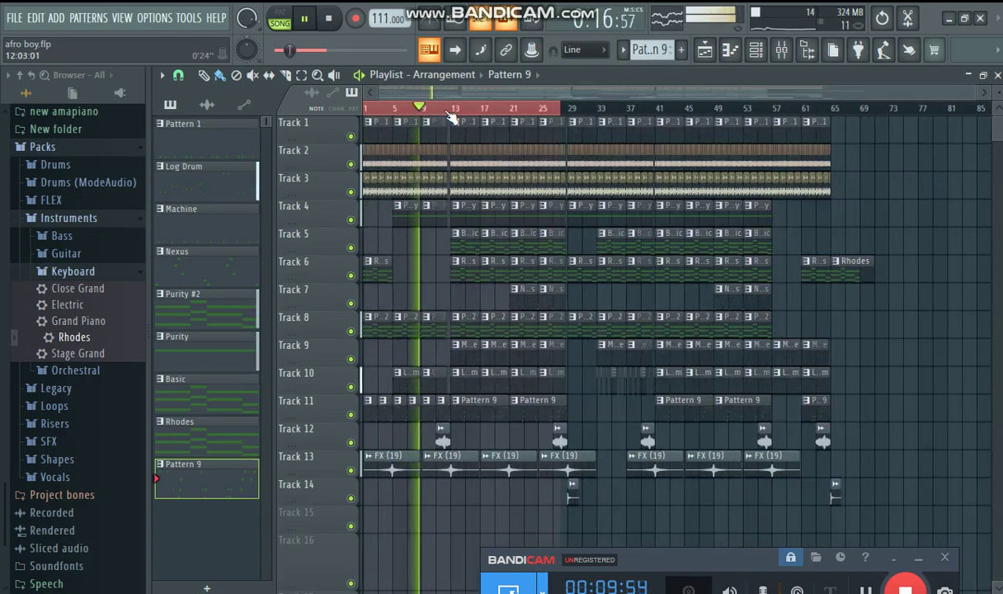
{"action": "scroll", "coordinate": [437, 117], "scroll_direction": "down", "scroll_amount": 3}
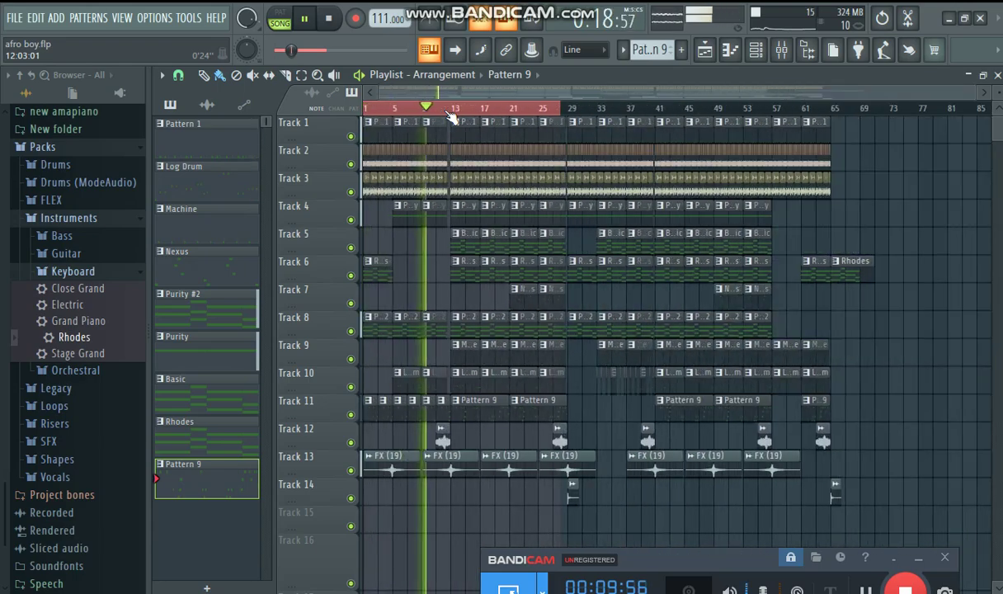
{"action": "scroll", "coordinate": [452, 116], "scroll_direction": "down", "scroll_amount": 1}
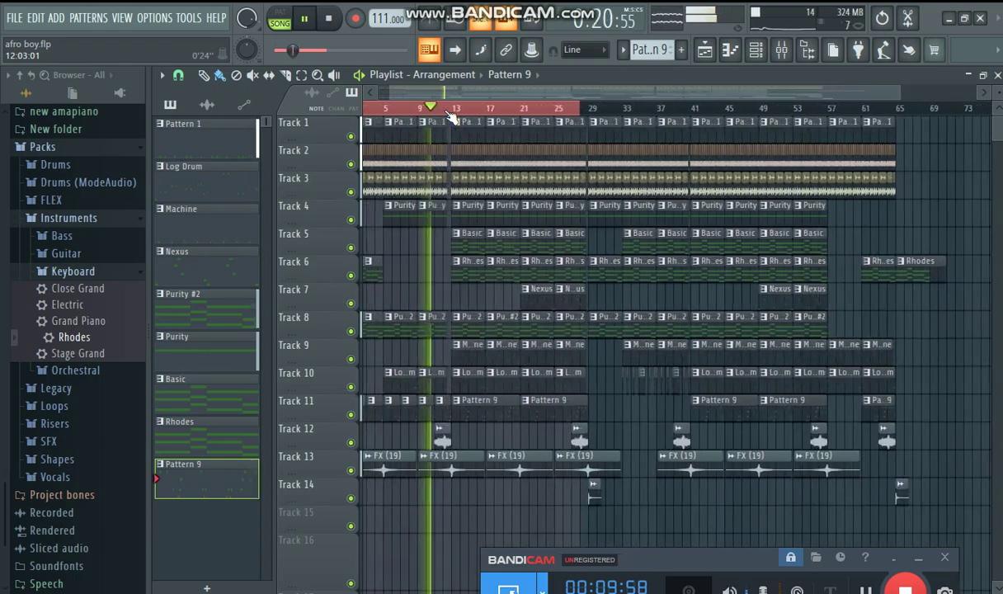